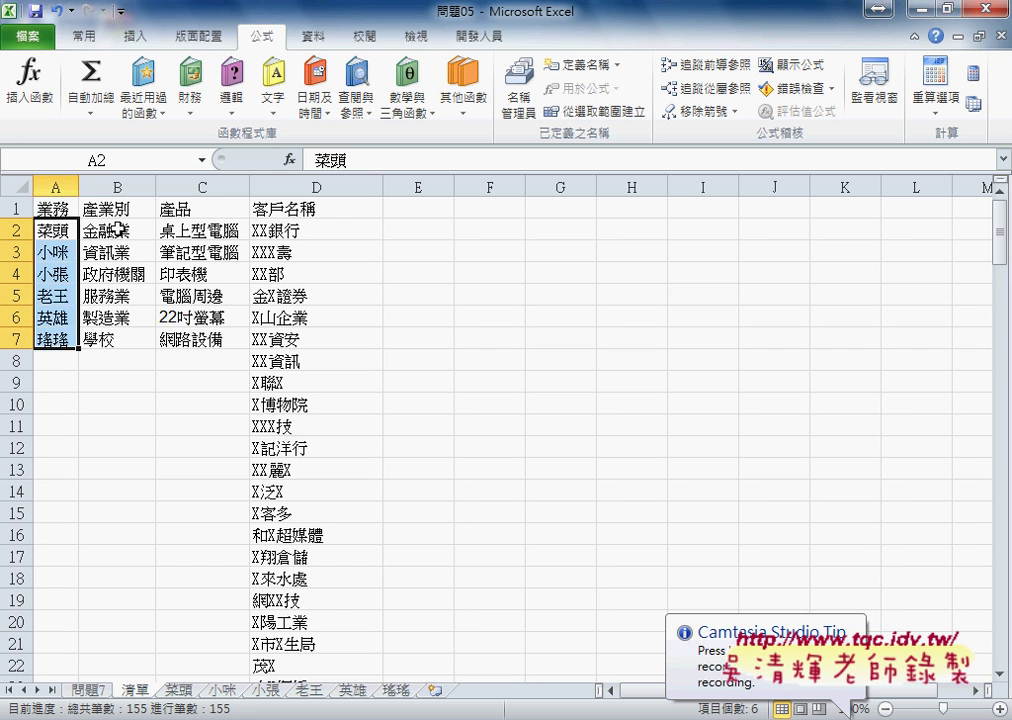
# - Select the industry values in B2:B7 and bring the VBA editor window to the front
pyautogui.moveTo(118, 230); pyautogui.dragTo(118, 339)
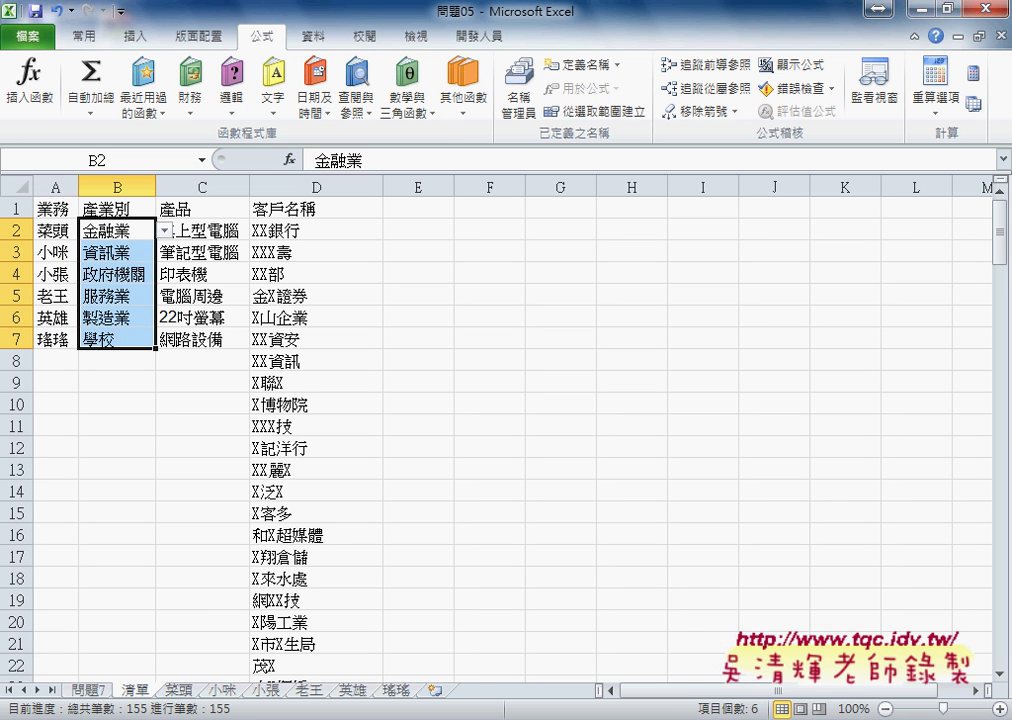
pyautogui.moveTo(576, 684)
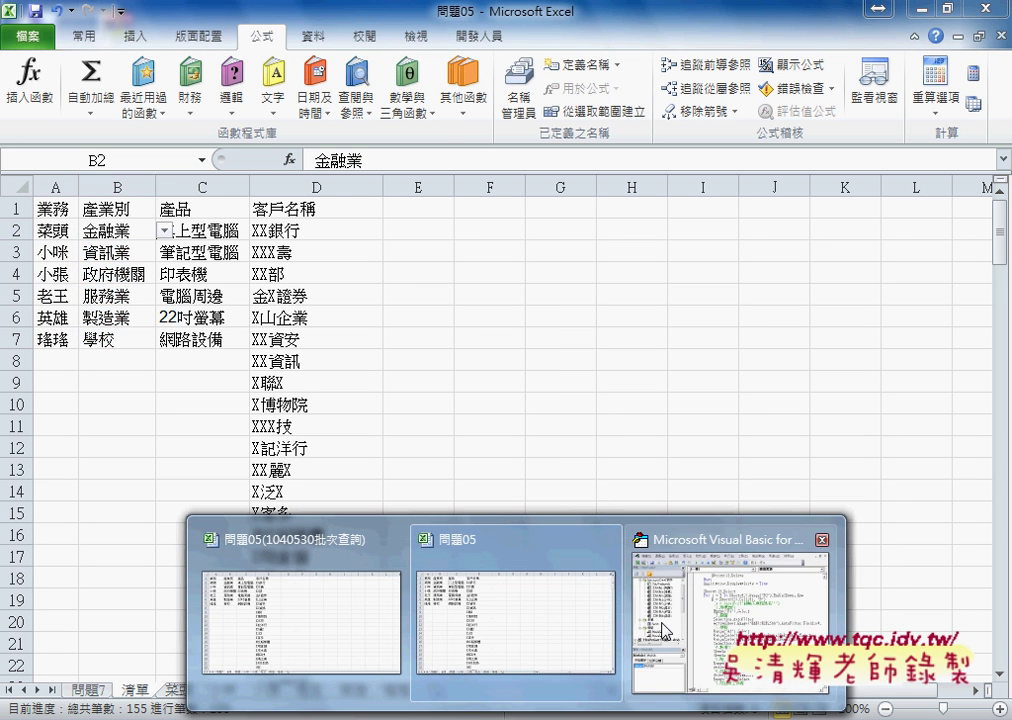
pyautogui.click(700, 560)
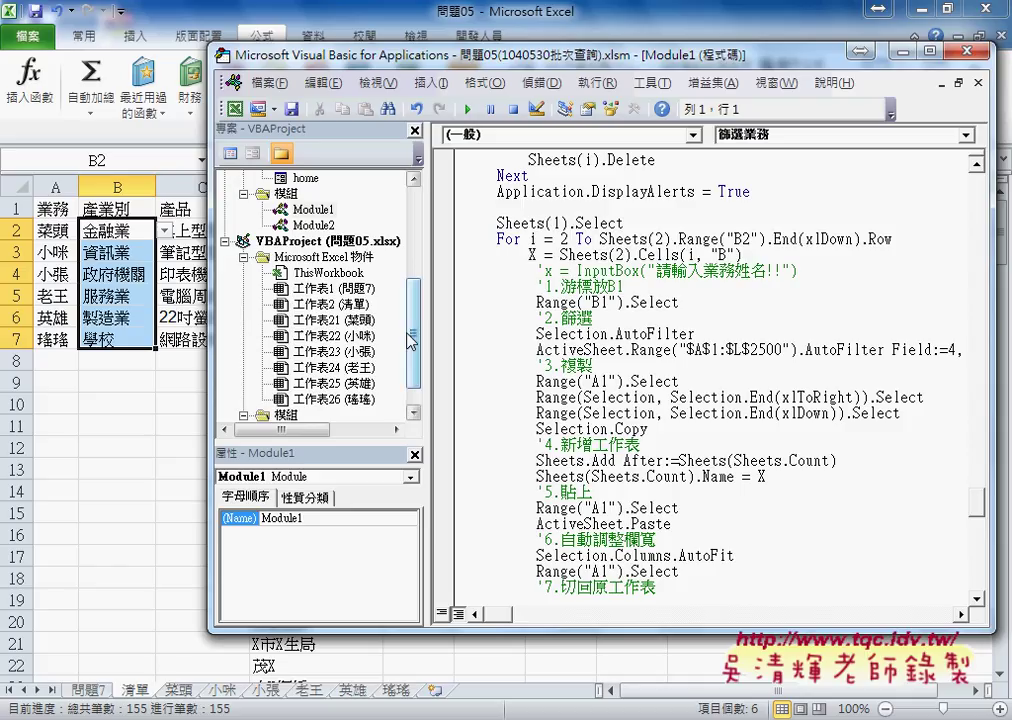
# - Close the other code windows and select the whole 批次篩選業務 sub in Module1
pyautogui.click(980, 84)
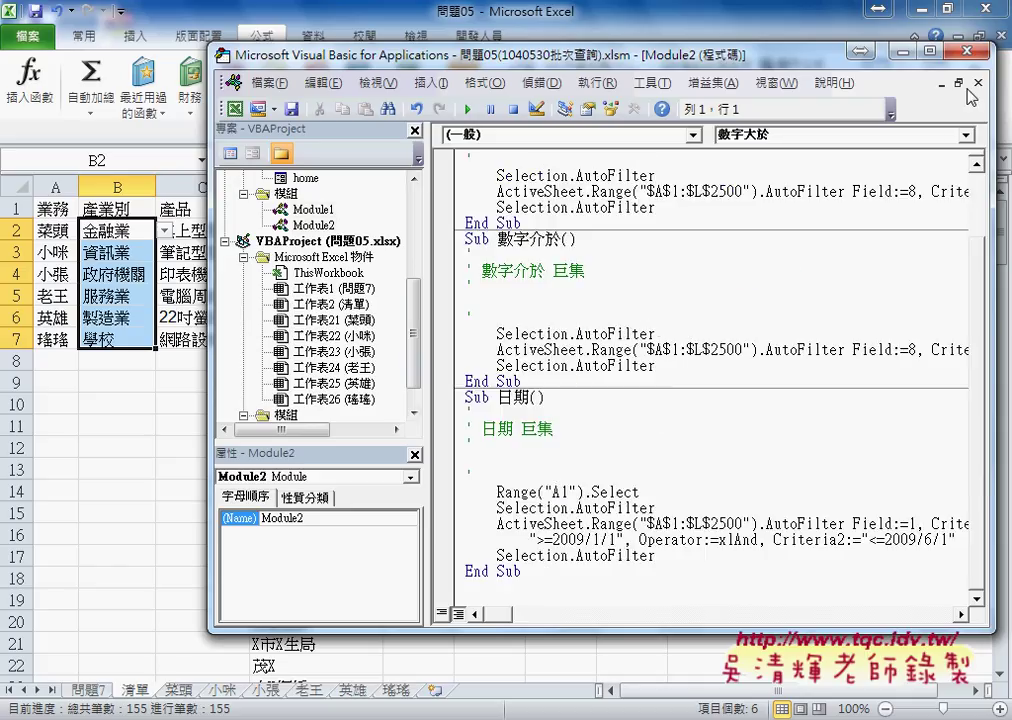
pyautogui.click(980, 84)
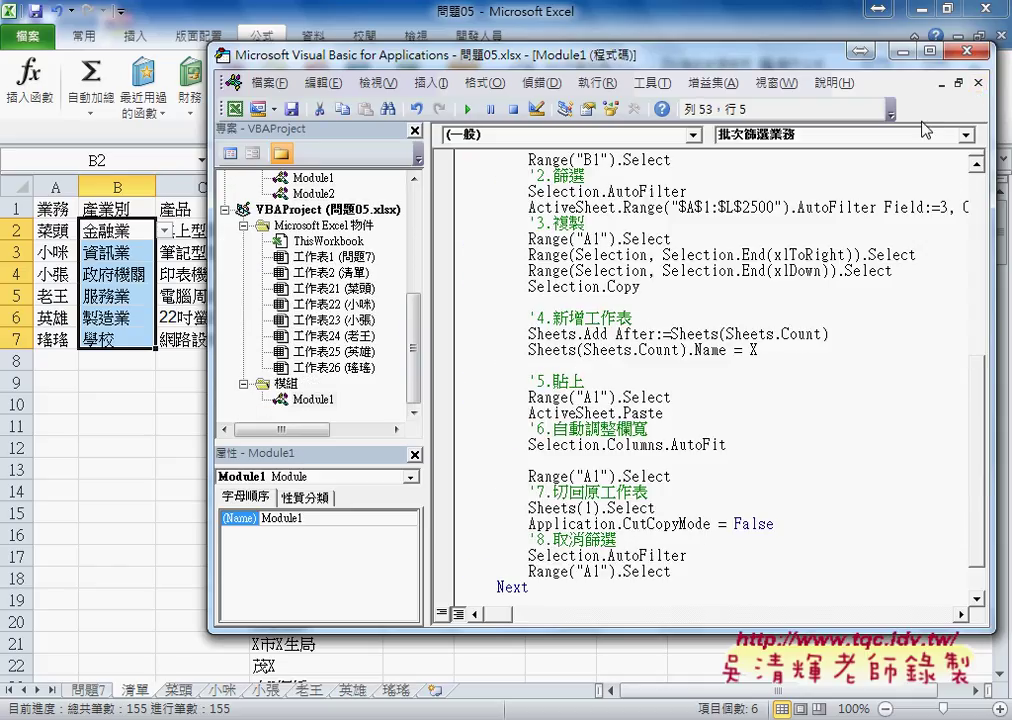
pyautogui.moveTo(465, 239); pyautogui.dragTo(638, 240)
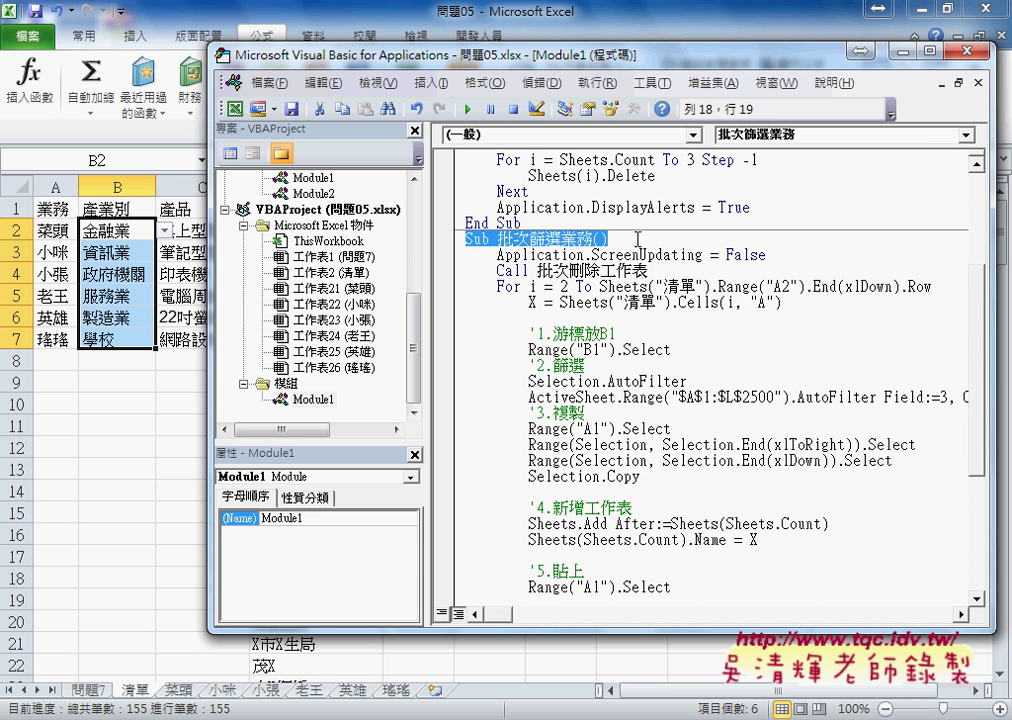
pyautogui.scroll(-4, 641, 257)
pyautogui.scroll(-1, 641, 256)
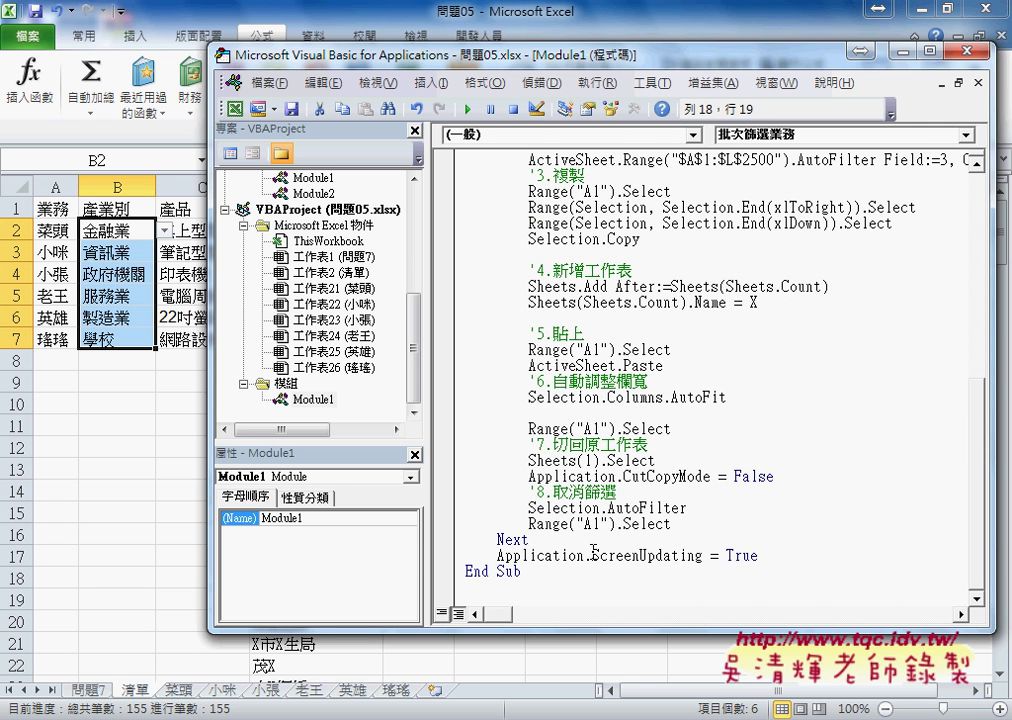
pyautogui.keyDown('shift'); pyautogui.click(532, 572); pyautogui.keyUp('shift')
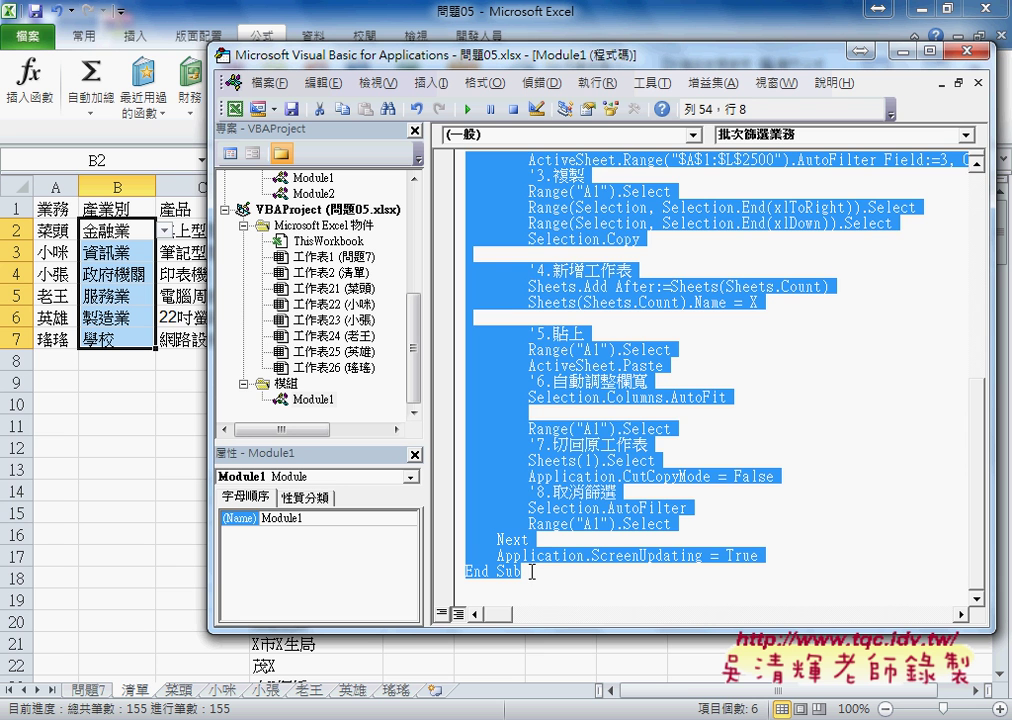
# - Paste a copy of the sub below its End Sub and select 業務 in the copy's name
pyautogui.click(498, 589)
pyautogui.hotkey('ctrl', 'v')
pyautogui.scroll(2, 504, 589)
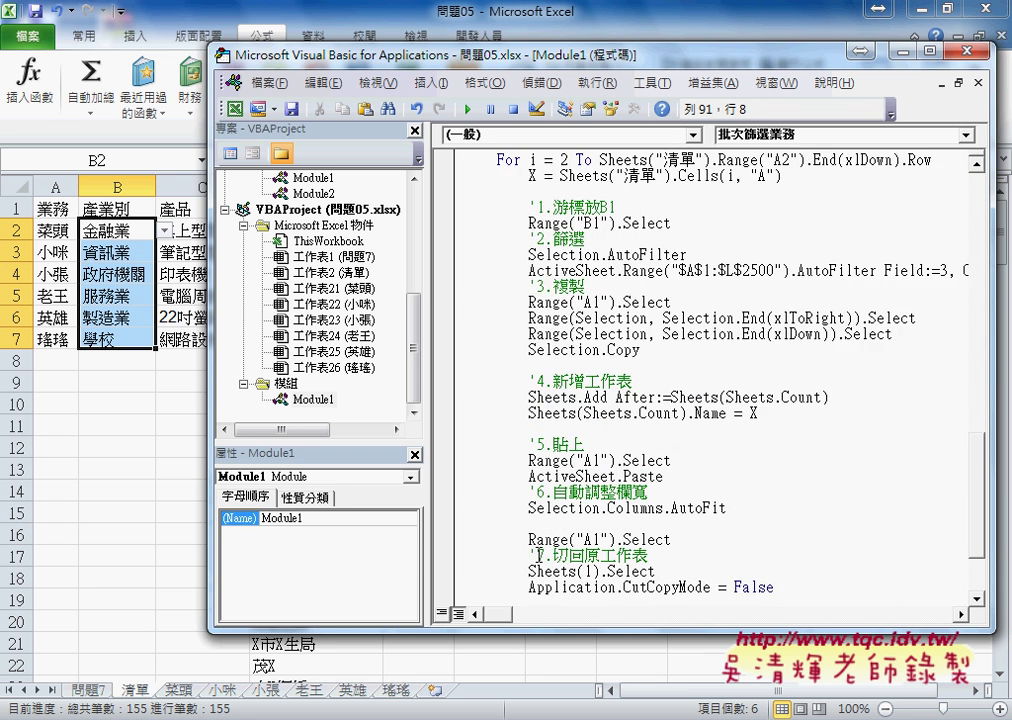
pyautogui.scroll(5, 504, 589)
pyautogui.moveTo(561, 350); pyautogui.dragTo(592, 352)
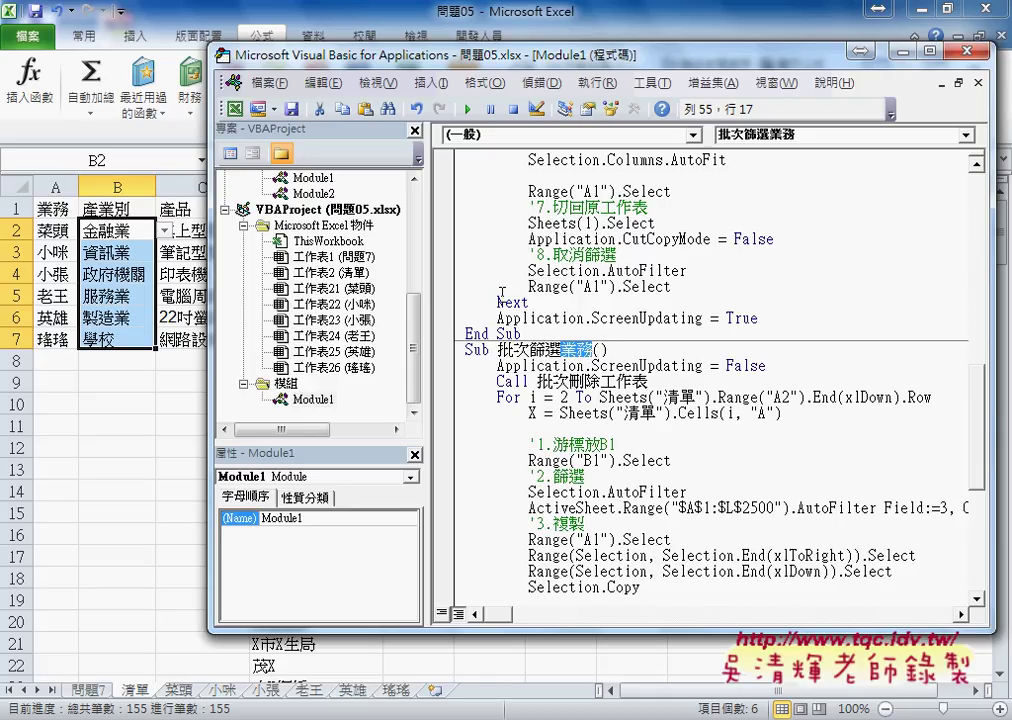
# - Replace 業務 with 產業別 so the copied sub is named 批次篩選產業別
pyautogui.write('イラ')
pyautogui.write('產也丶')
pyautogui.press('BackSpace')
pyautogui.press('BackSpace')
pyautogui.write('業')
pyautogui.write('別')
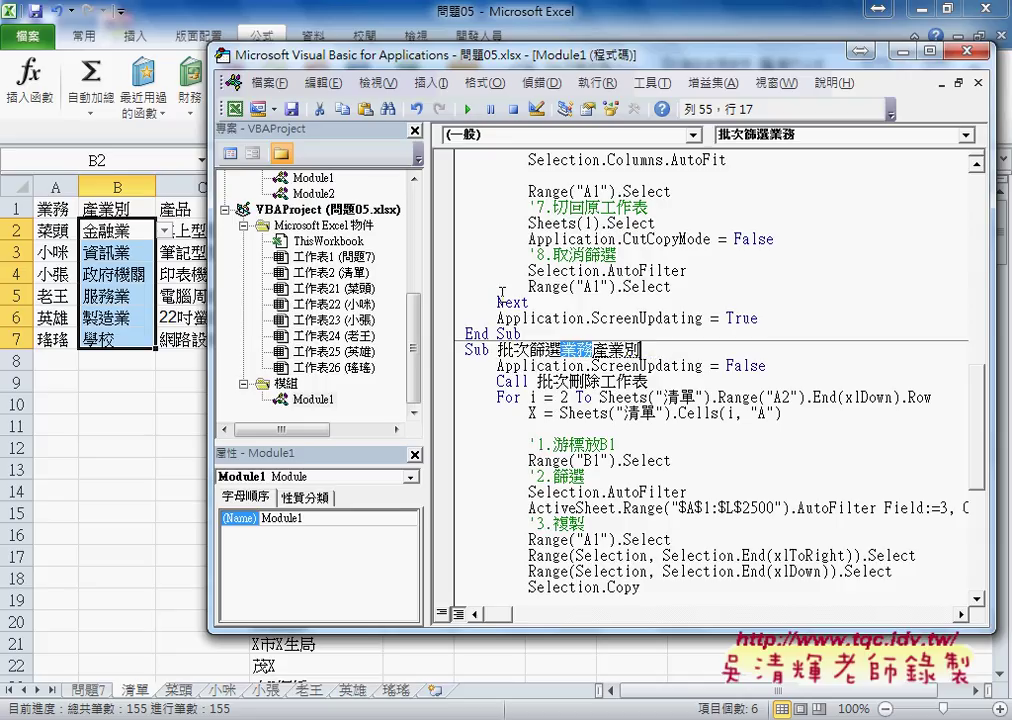
pyautogui.press('Return')
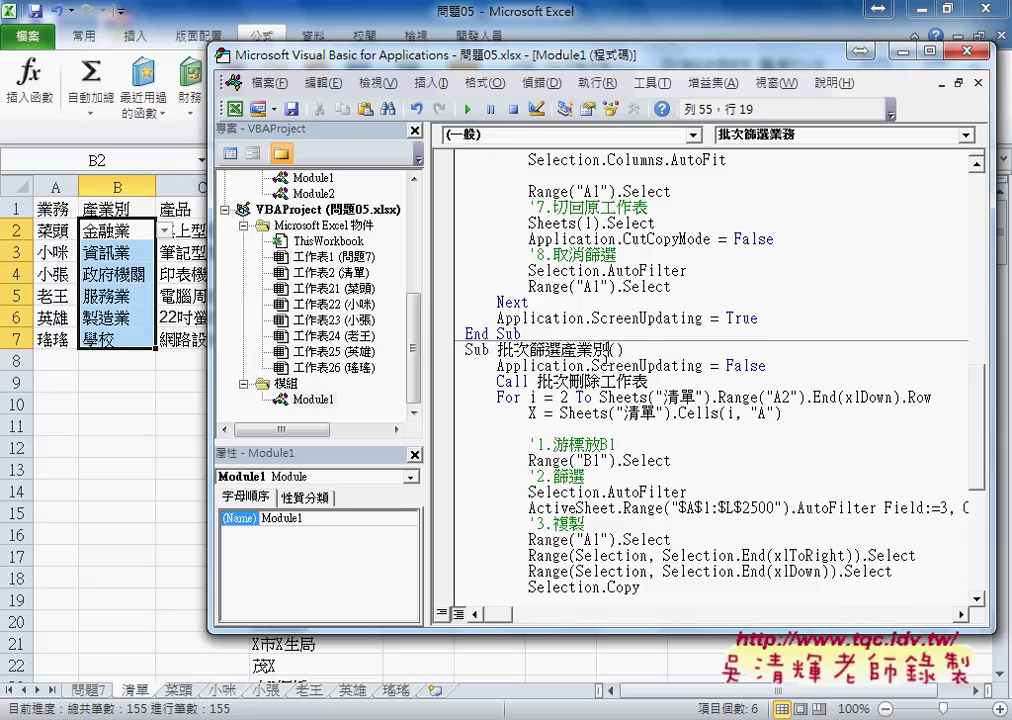
# - Change Range("A2") to Range("B2") on the For line of 批次篩選產業別
pyautogui.doubleClick(593, 382)
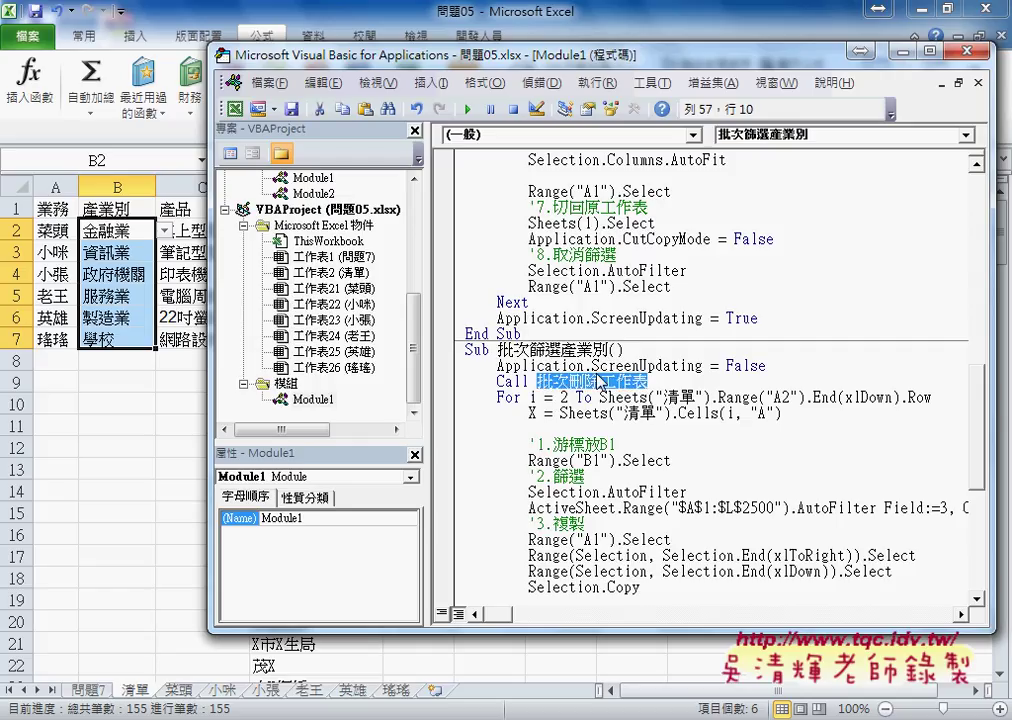
pyautogui.click(593, 382)
pyautogui.scroll(-1, 593, 382)
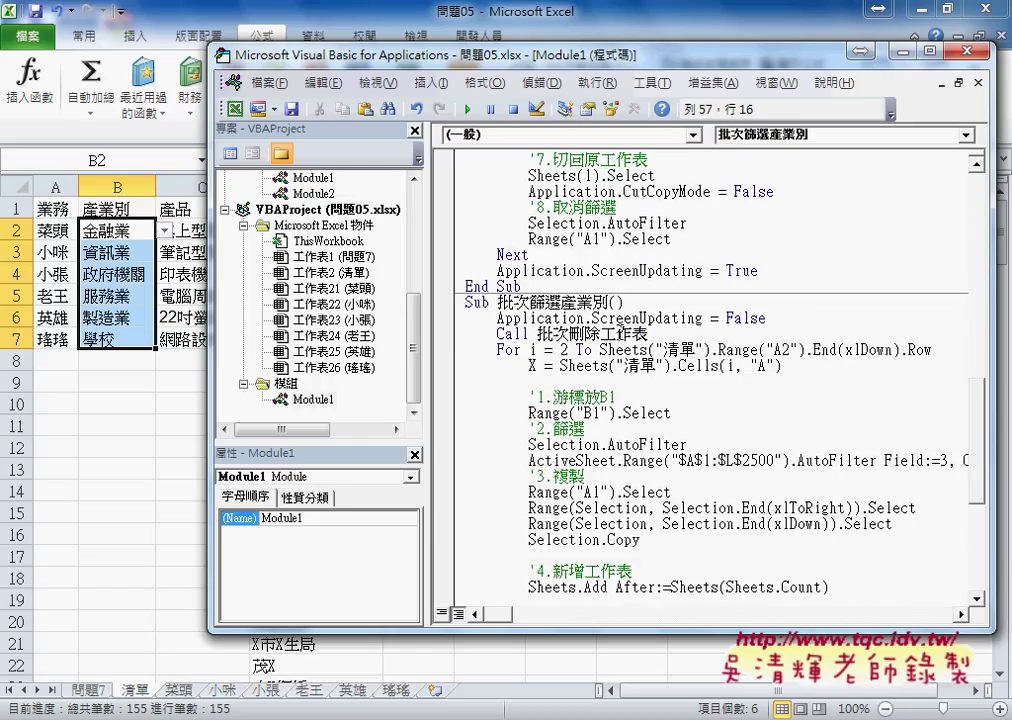
pyautogui.moveTo(648, 334); pyautogui.dragTo(538, 334)
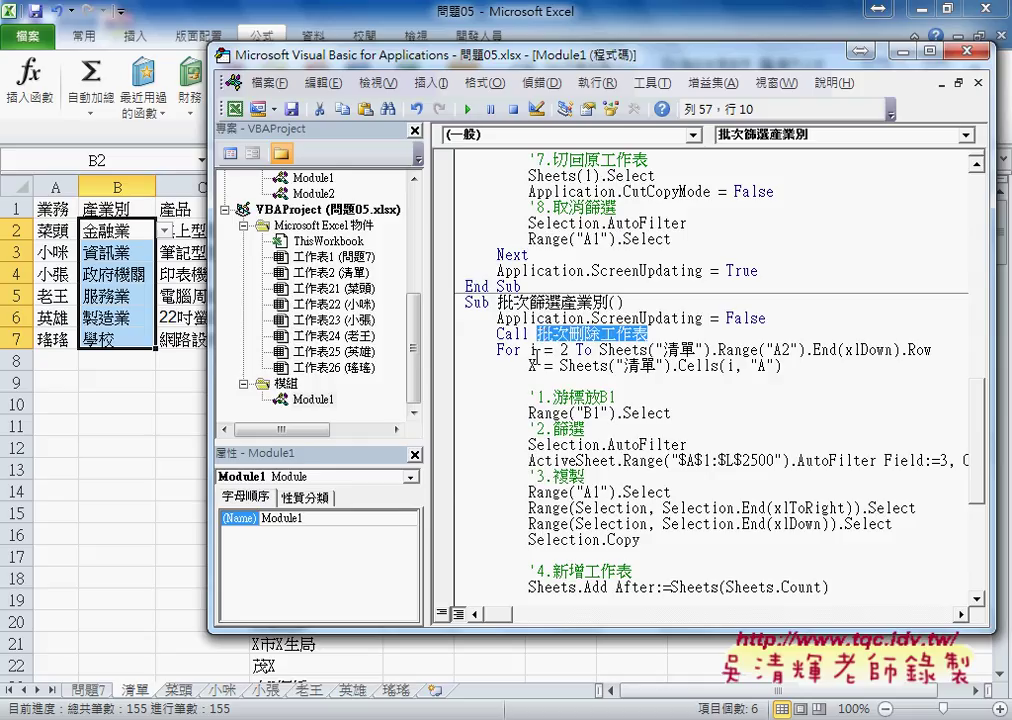
pyautogui.doubleClick(563, 350)
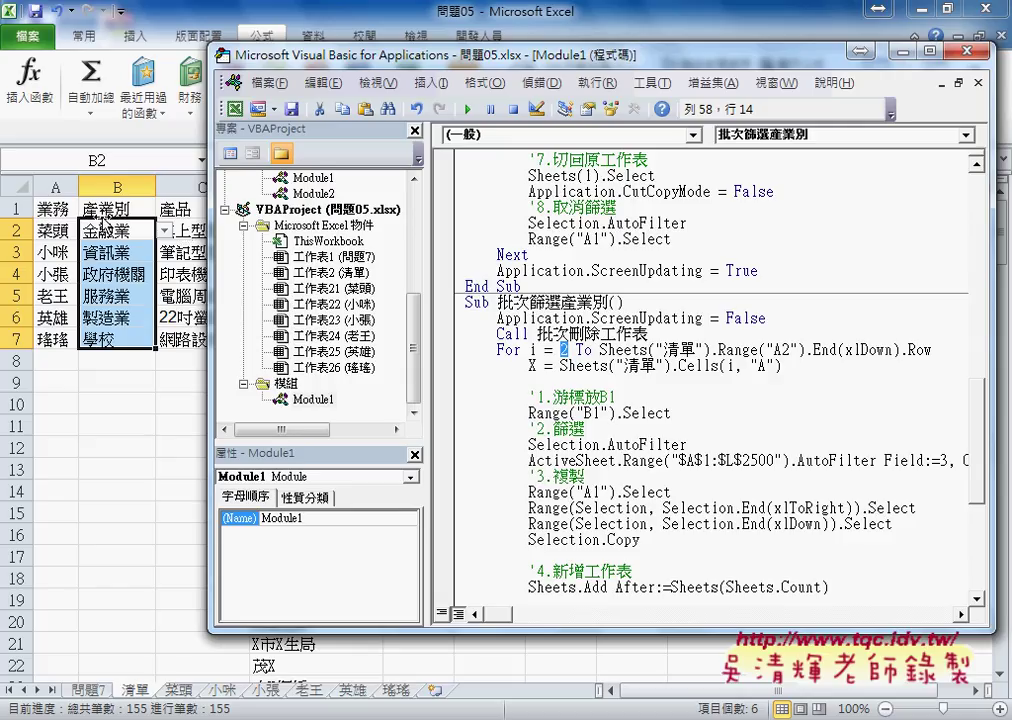
pyautogui.click(777, 350)
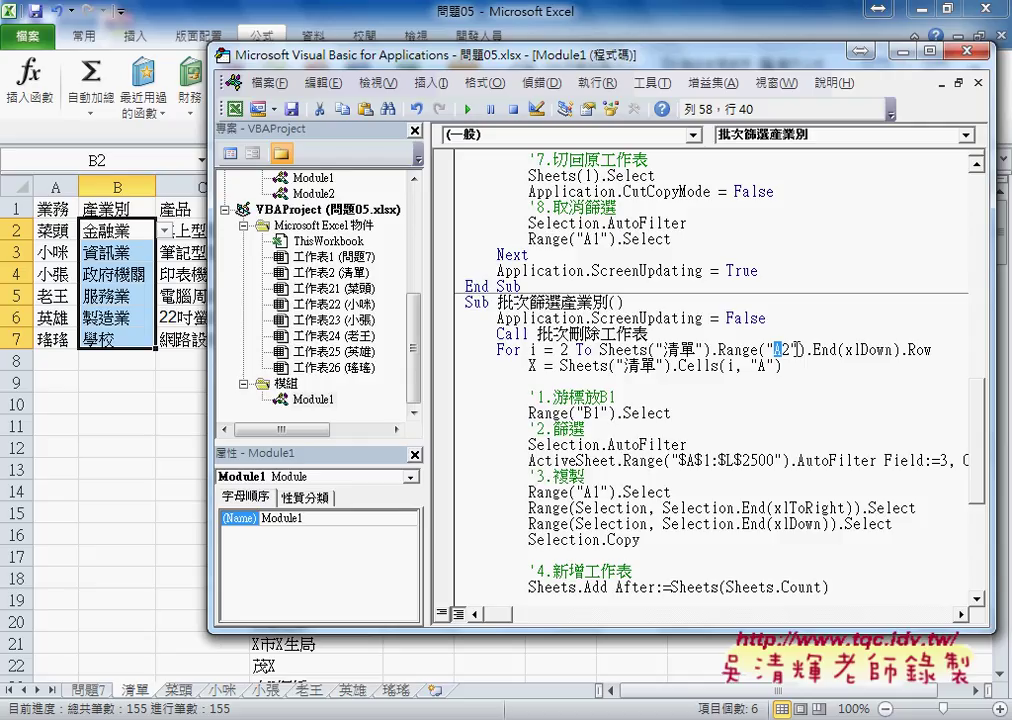
pyautogui.write('B')
# - Change Cells(i, "A") to Cells(i, "B") on the X = line
pyautogui.click(762, 366)
pyautogui.doubleClick(762, 366)
pyautogui.write('B')
pyautogui.doubleClick(762, 366)
pyautogui.scroll(-1, 731, 408)
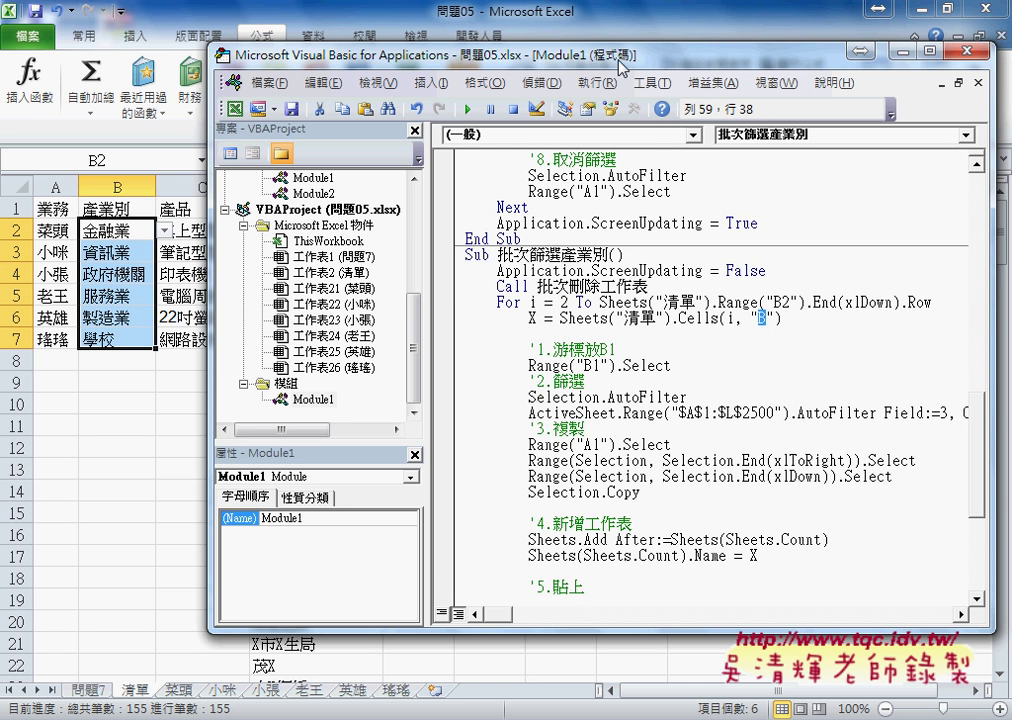
# - Move and widen the VBA editor window and its code pane
pyautogui.moveTo(620, 62); pyautogui.dragTo(573, 60)
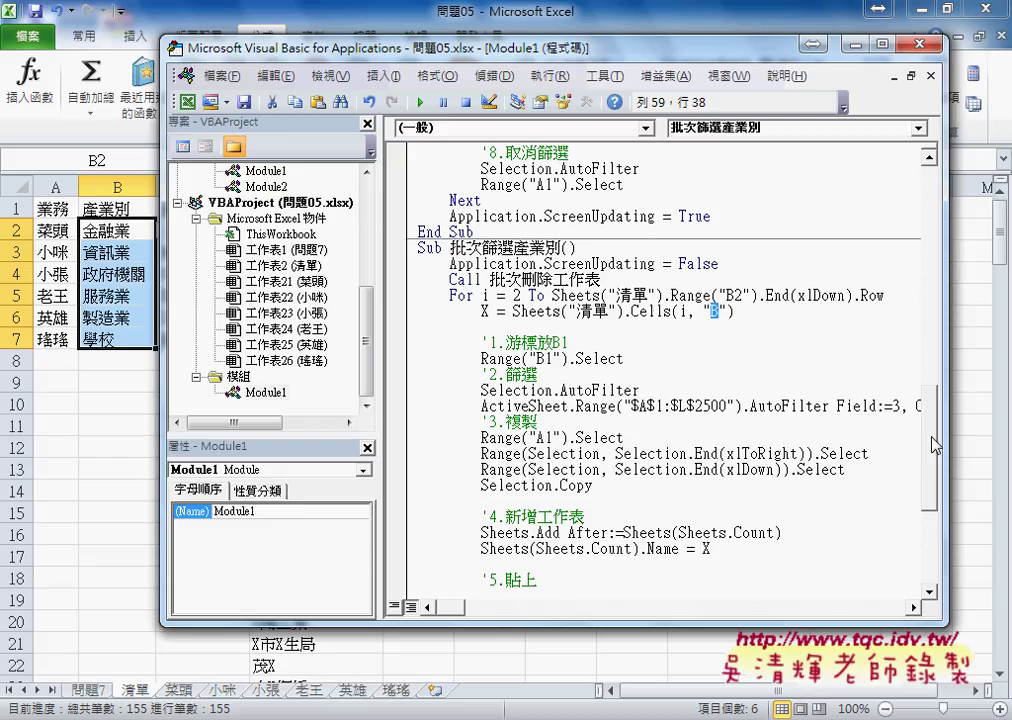
pyautogui.moveTo(947, 435); pyautogui.dragTo(986, 435)
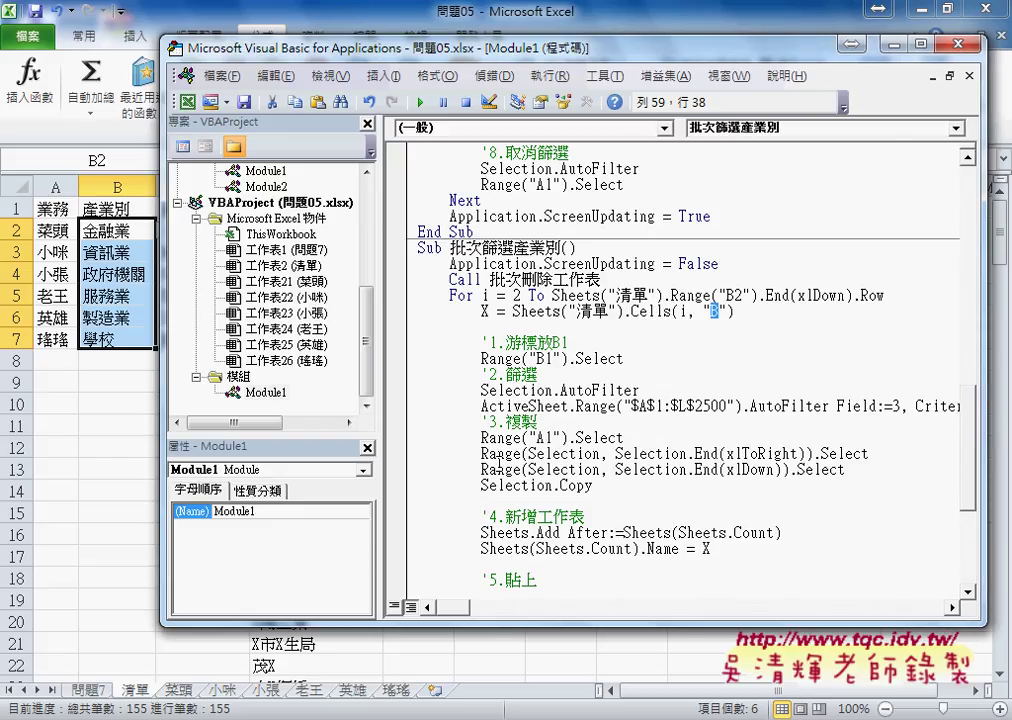
pyautogui.moveTo(377, 405); pyautogui.dragTo(298, 405)
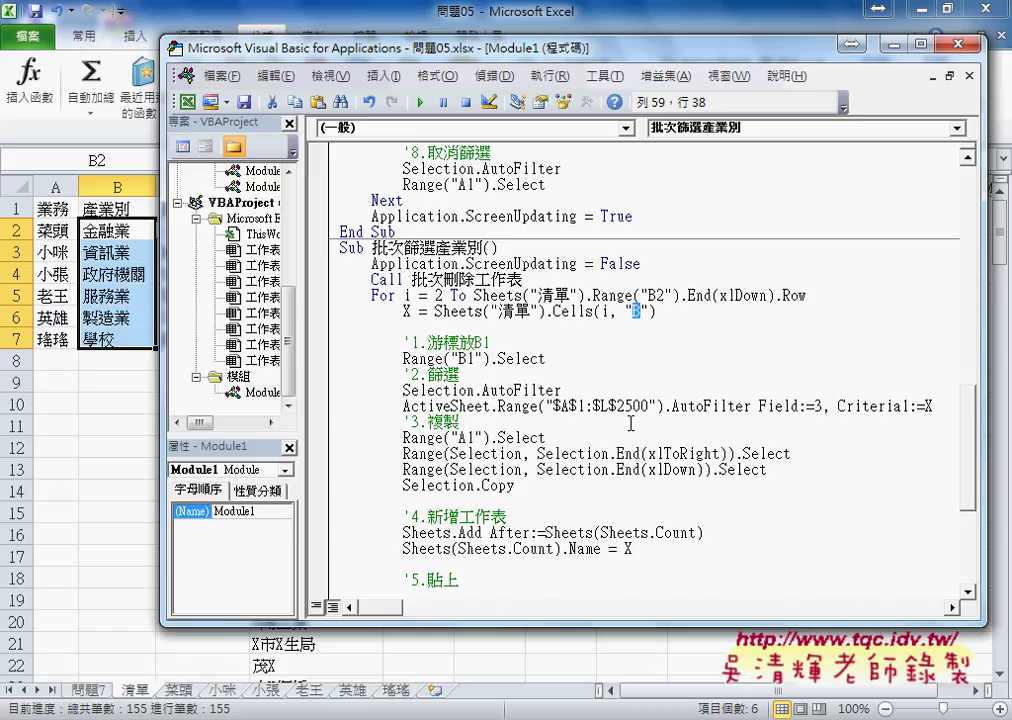
# - Annotate Range, AutoFilter and Field:=3 in the filter line with pen underlines, then clear them
pyautogui.hotkey('ctrl', 'shift', 'd')
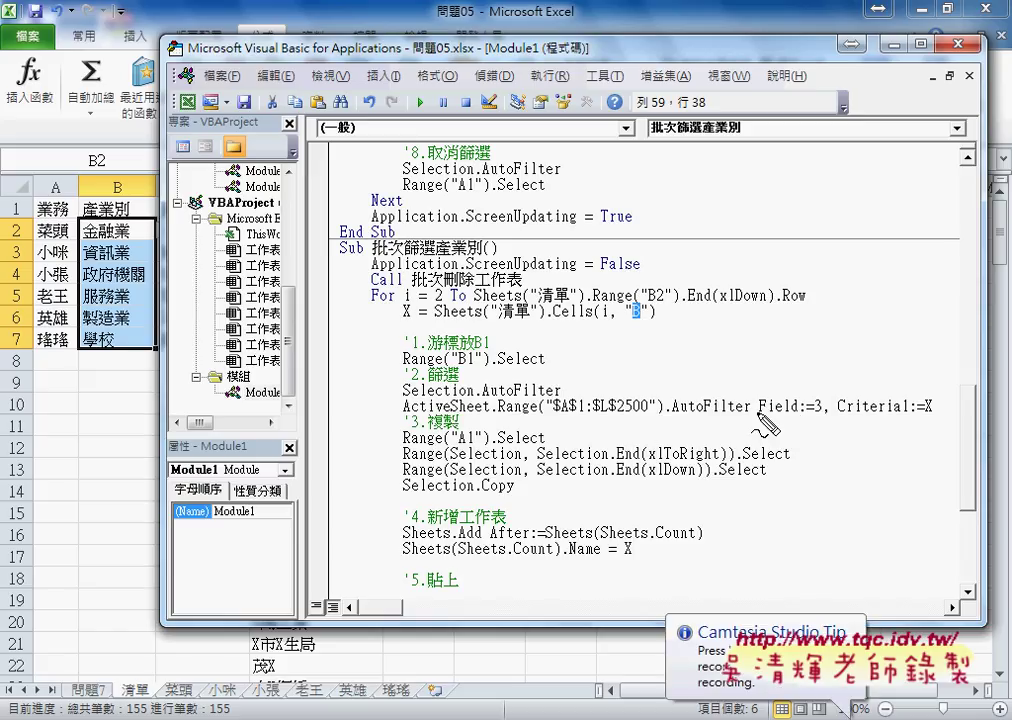
pyautogui.moveTo(757, 411); pyautogui.dragTo(797, 410)
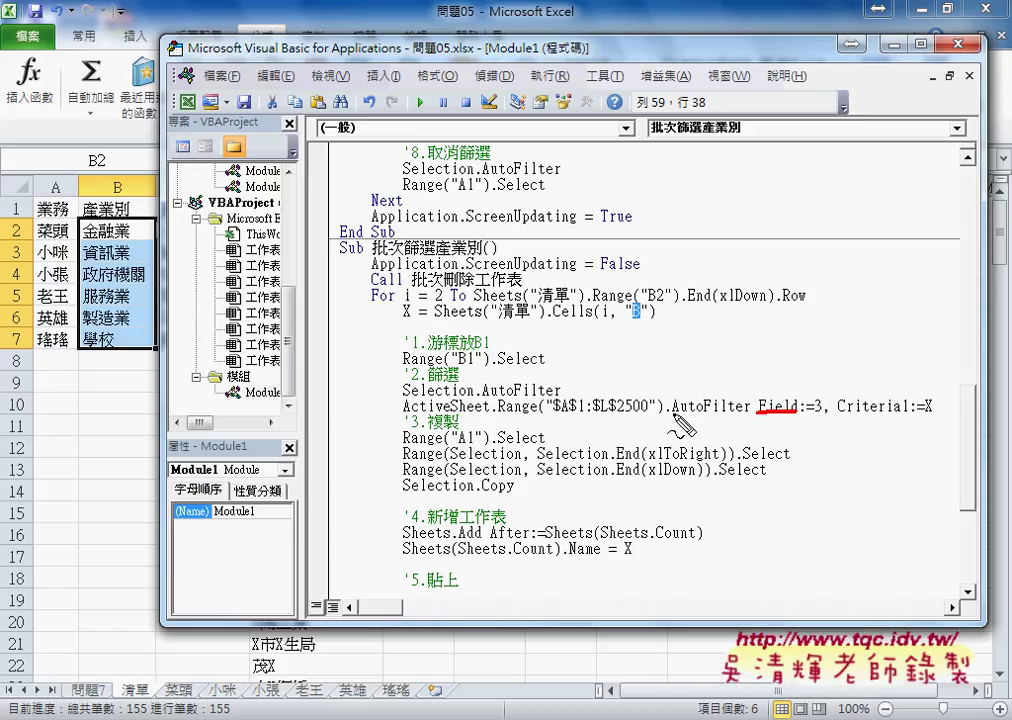
pyautogui.moveTo(672, 411); pyautogui.dragTo(750, 411)
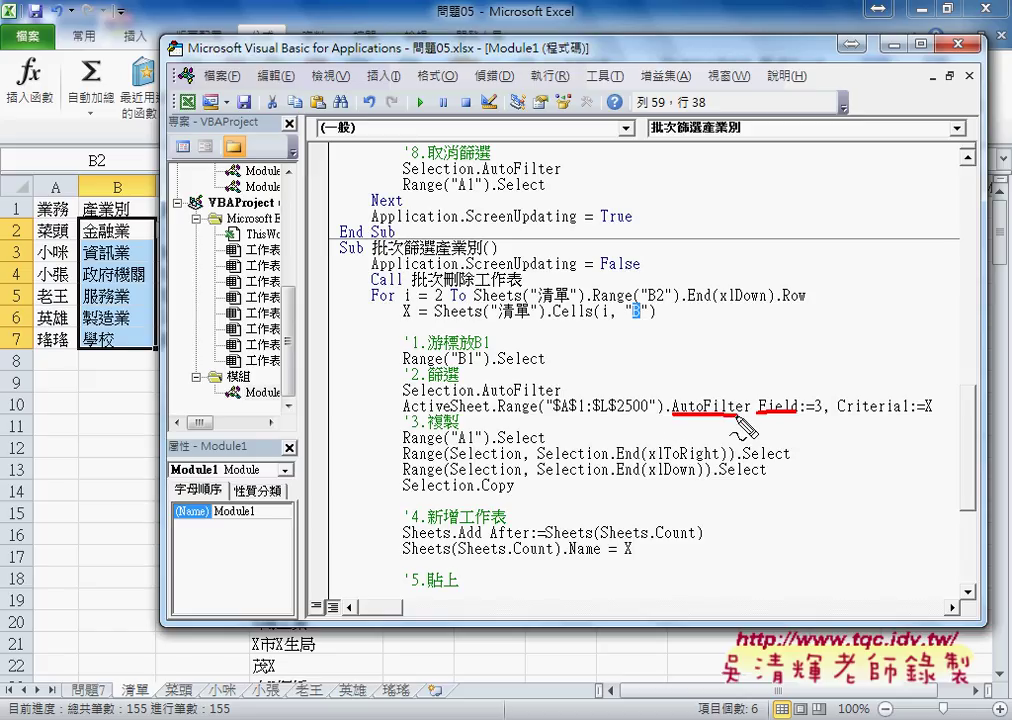
pyautogui.moveTo(498, 410); pyautogui.dragTo(535, 410)
pyautogui.moveTo(673, 421); pyautogui.dragTo(746, 421)
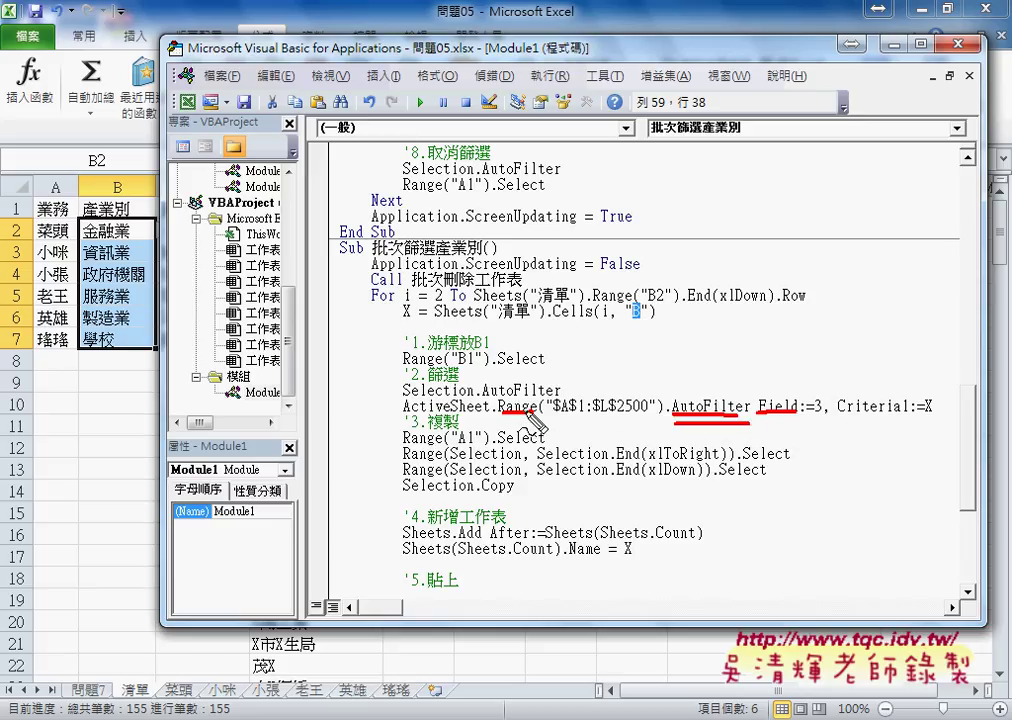
pyautogui.moveTo(500, 412); pyautogui.dragTo(540, 412)
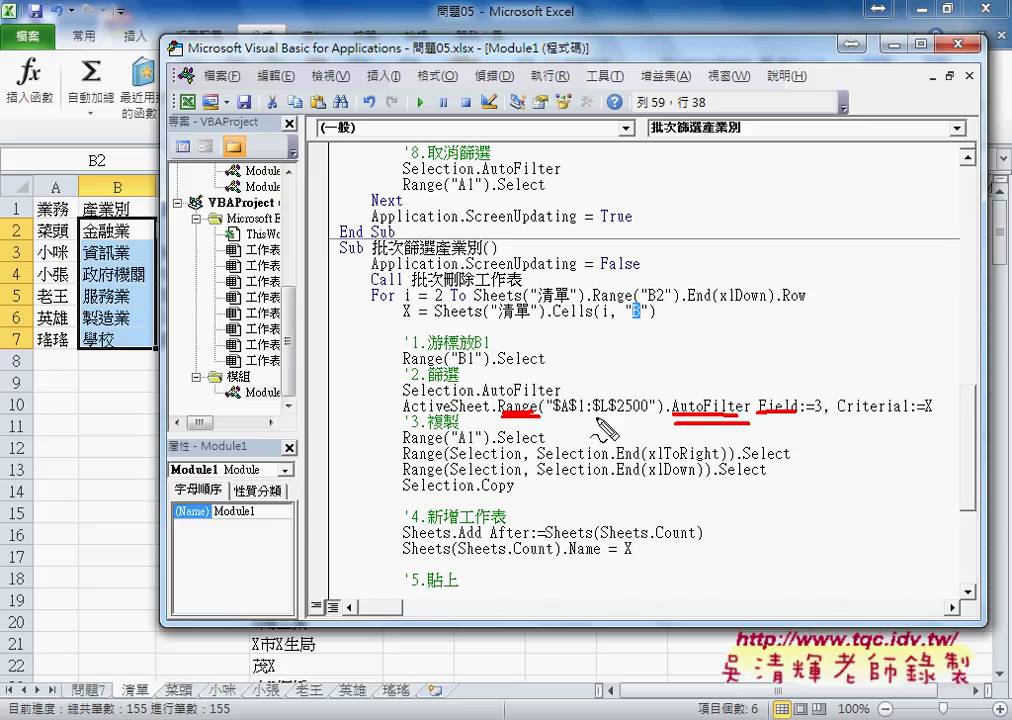
pyautogui.moveTo(672, 422); pyautogui.dragTo(748, 422)
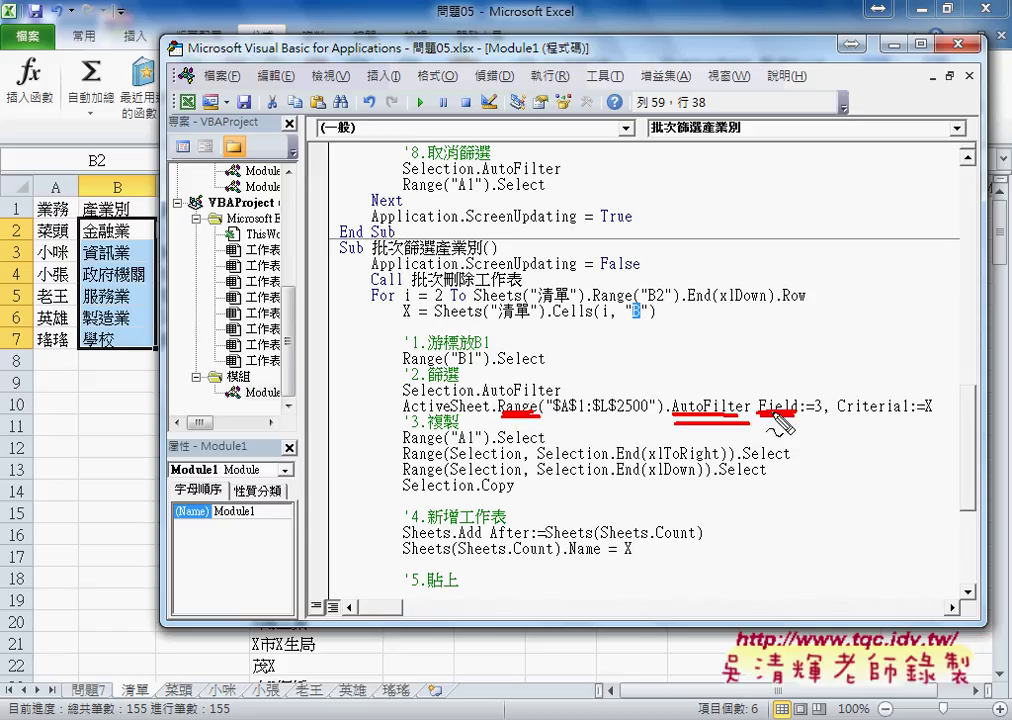
pyautogui.moveTo(810, 416); pyautogui.dragTo(820, 416)
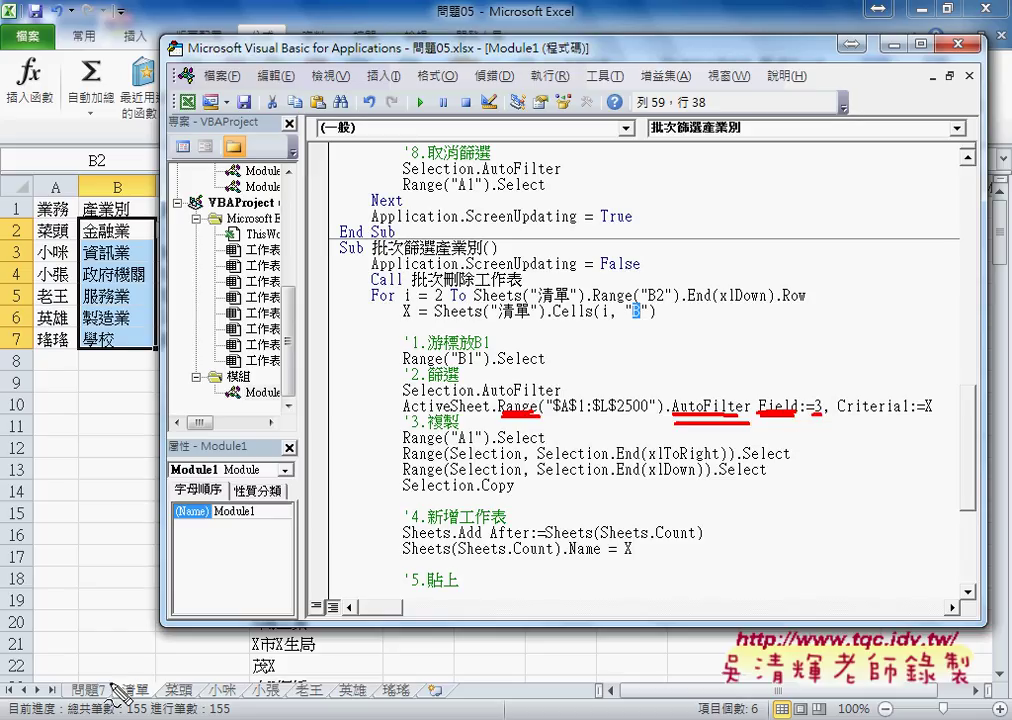
pyautogui.press('Escape')
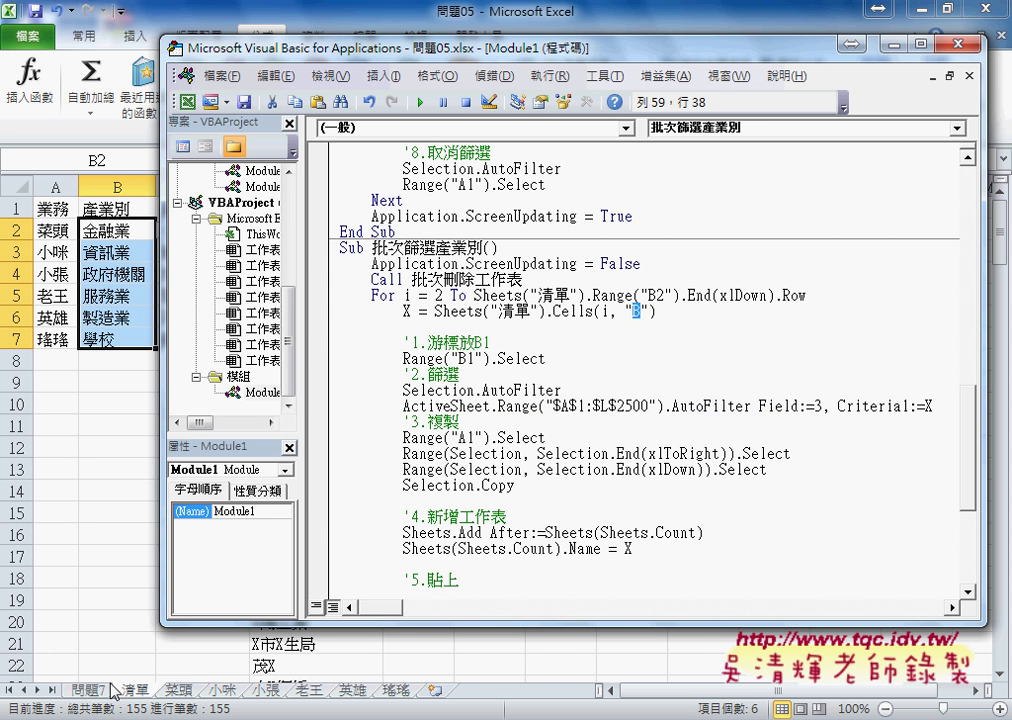
# - Confirm 產業別 is column D on 問題7, then change AutoFilter Field:=3 to Field:=4
pyautogui.click(92, 690)
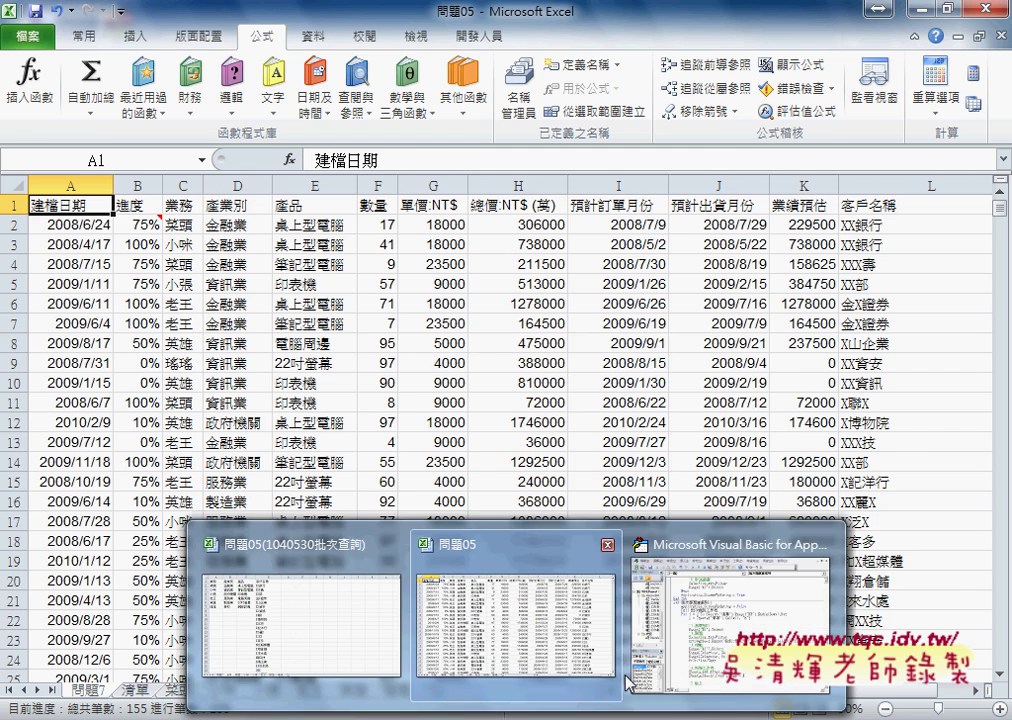
pyautogui.click(630, 683)
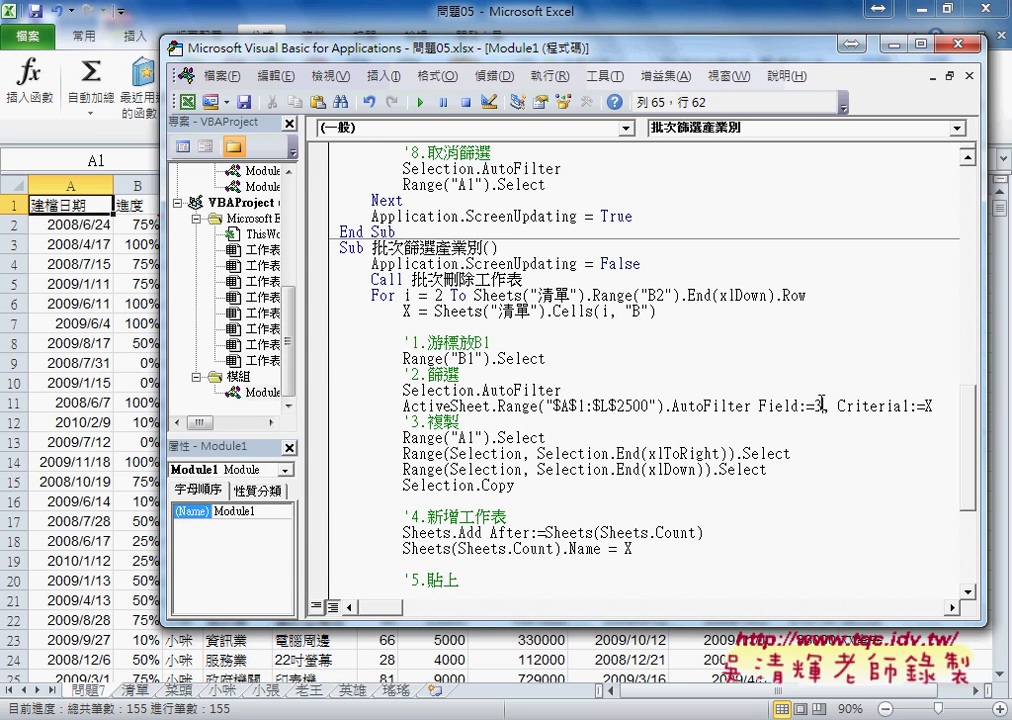
pyautogui.doubleClick(820, 403)
pyautogui.write('4')
pyautogui.click(921, 407)
pyautogui.hotkey('shift', 'Left')
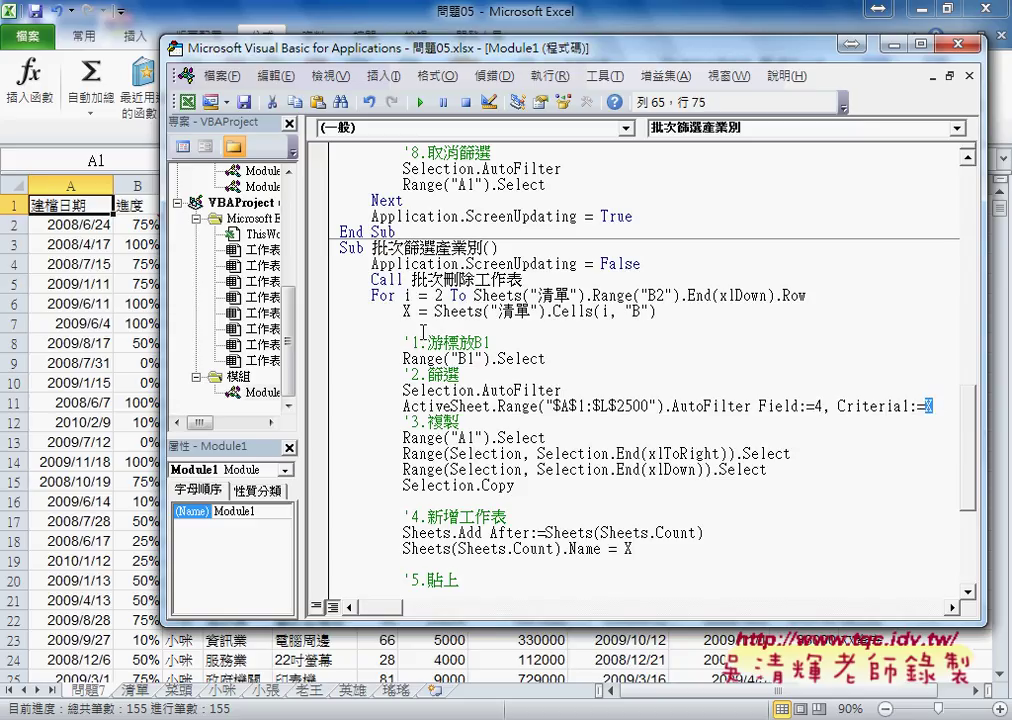
pyautogui.doubleClick(818, 407)
pyautogui.scroll(-1, 735, 483)
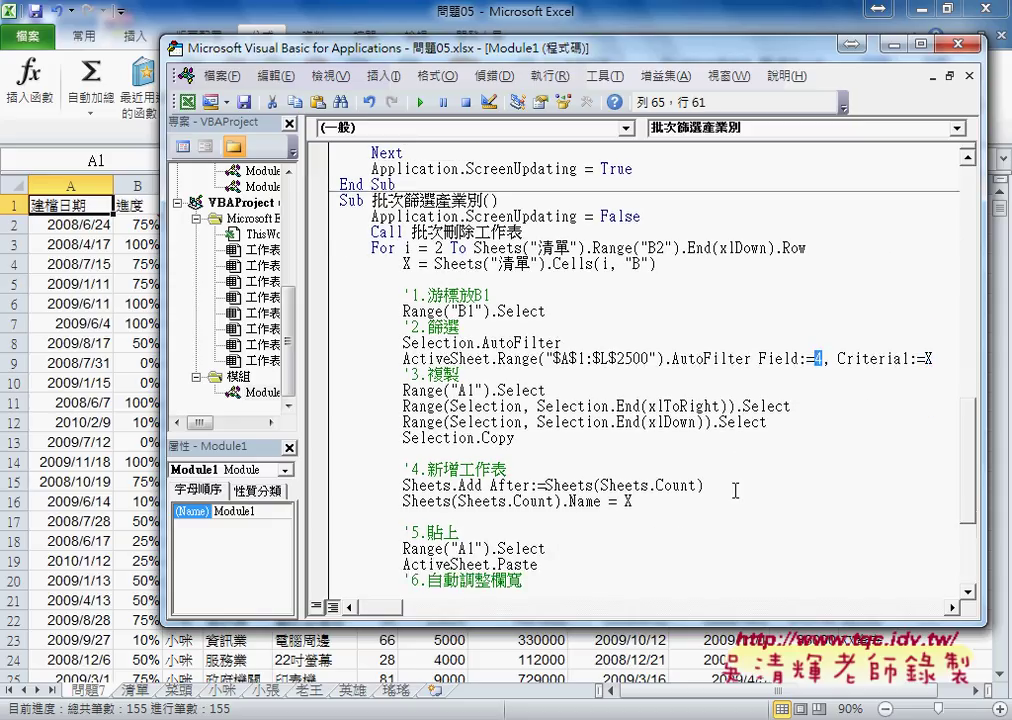
pyautogui.scroll(-1, 735, 483)
pyautogui.scroll(-2, 604, 477)
pyautogui.scroll(-1, 610, 485)
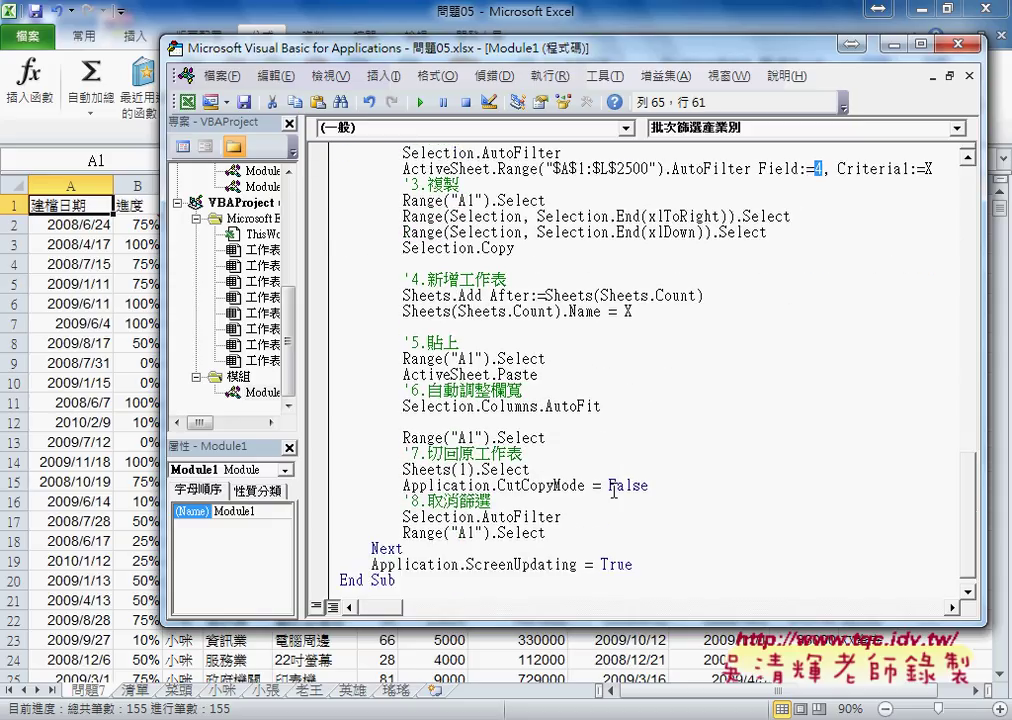
pyautogui.scroll(-1, 614, 490)
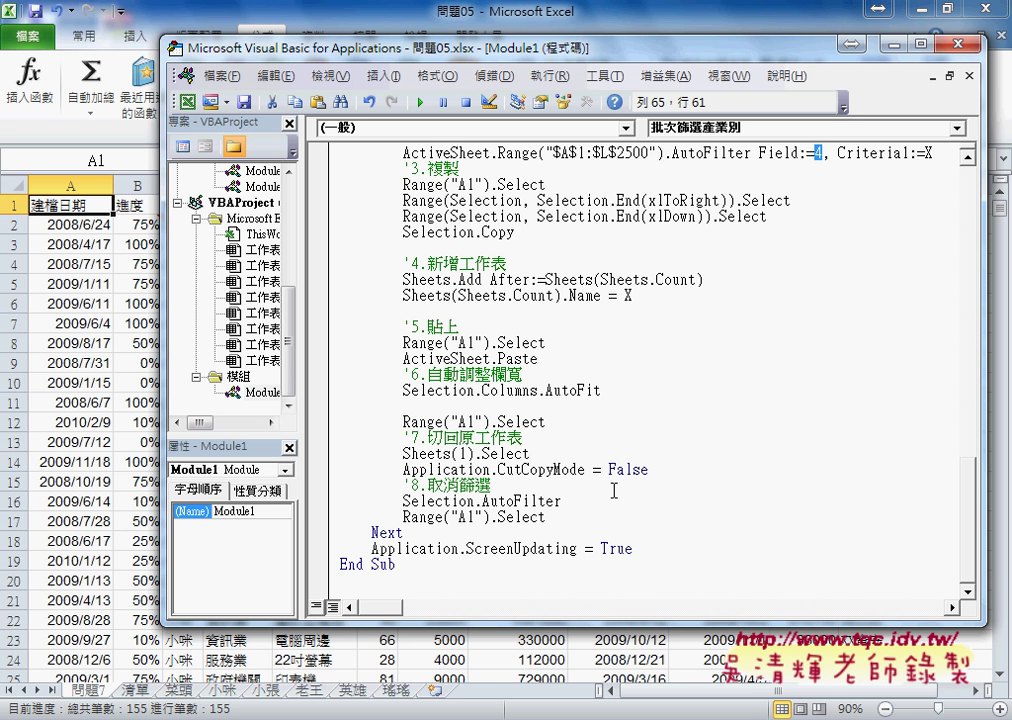
pyautogui.scroll(1, 614, 490)
pyautogui.scroll(3, 614, 490)
pyautogui.scroll(1, 614, 490)
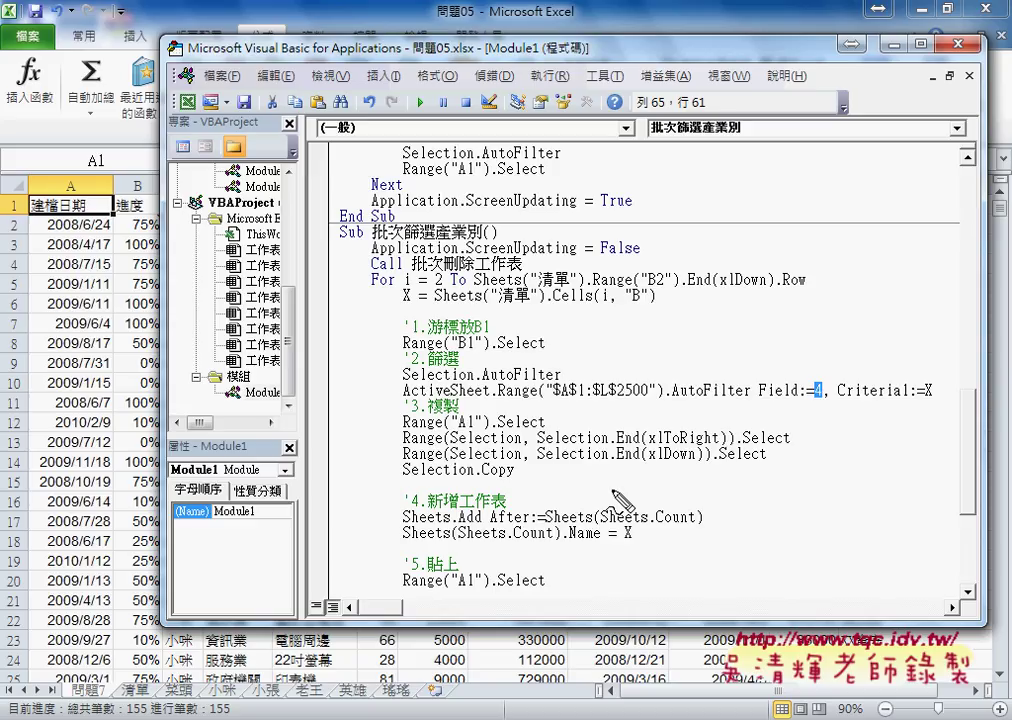
pyautogui.moveTo(645, 287); pyautogui.dragTo(641, 301)
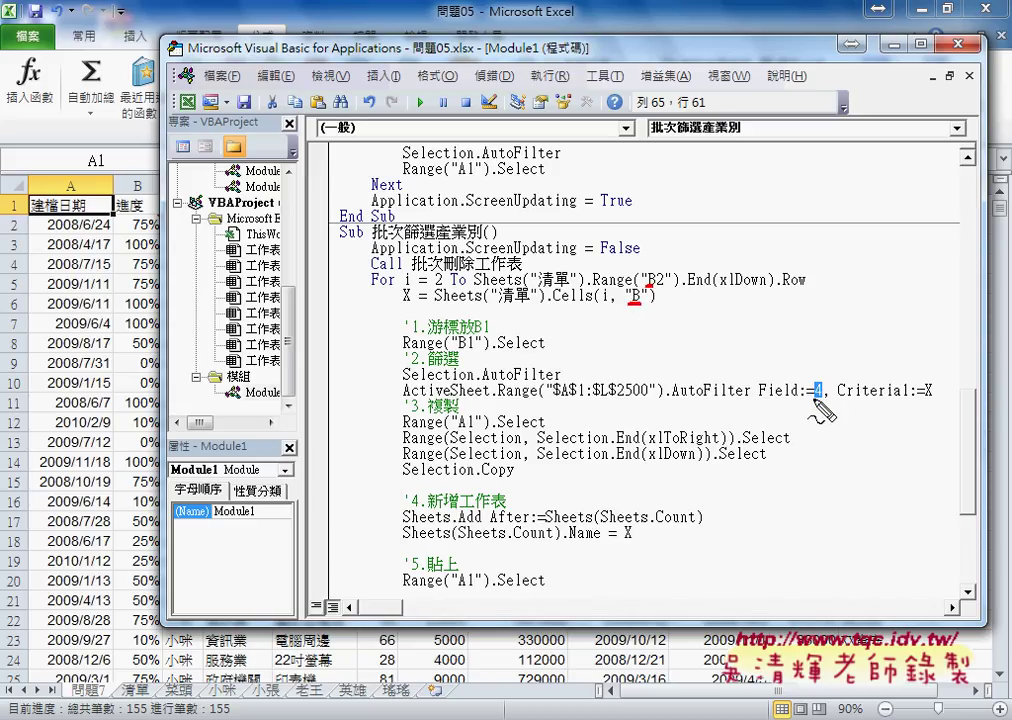
pyautogui.moveTo(816, 398); pyautogui.dragTo(823, 400)
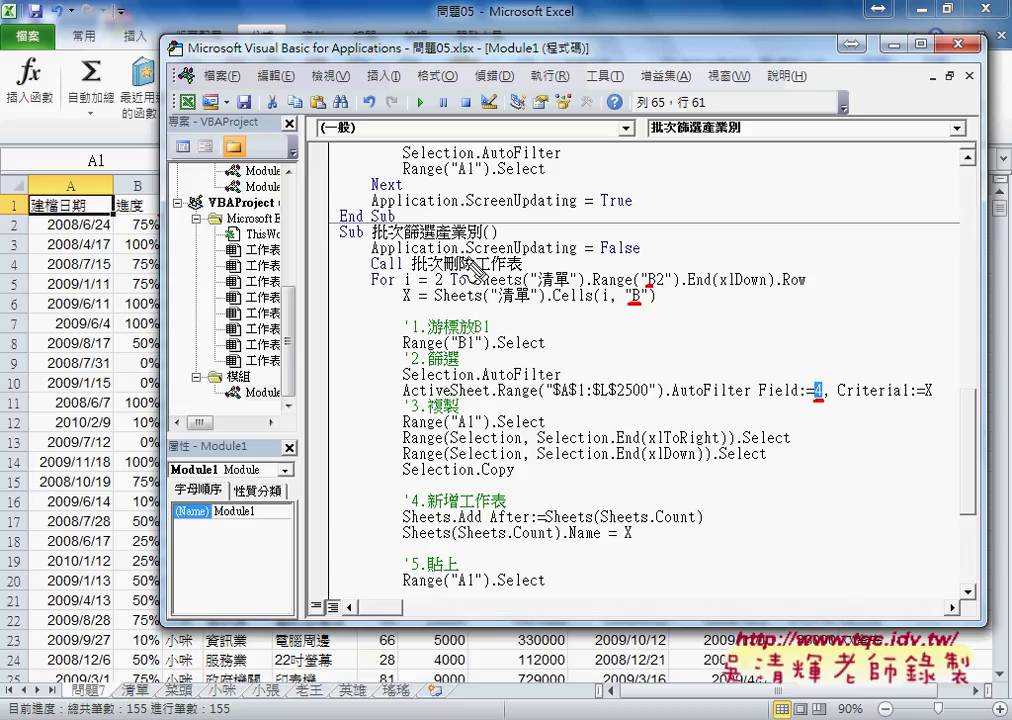
pyautogui.moveTo(437, 238)
pyautogui.mouseDown()
pyautogui.moveTo(490, 237)
pyautogui.moveTo(478, 238)
pyautogui.mouseUp()
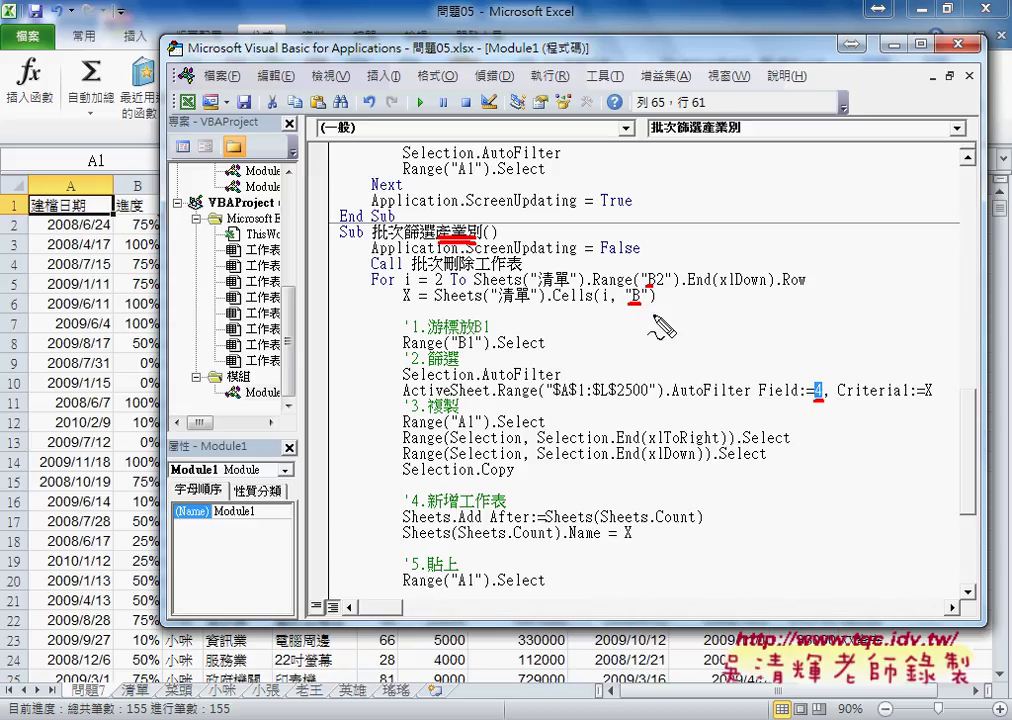
pyautogui.moveTo(624, 318)
pyautogui.mouseDown()
pyautogui.moveTo(682, 270)
pyautogui.moveTo(652, 316)
pyautogui.mouseUp()
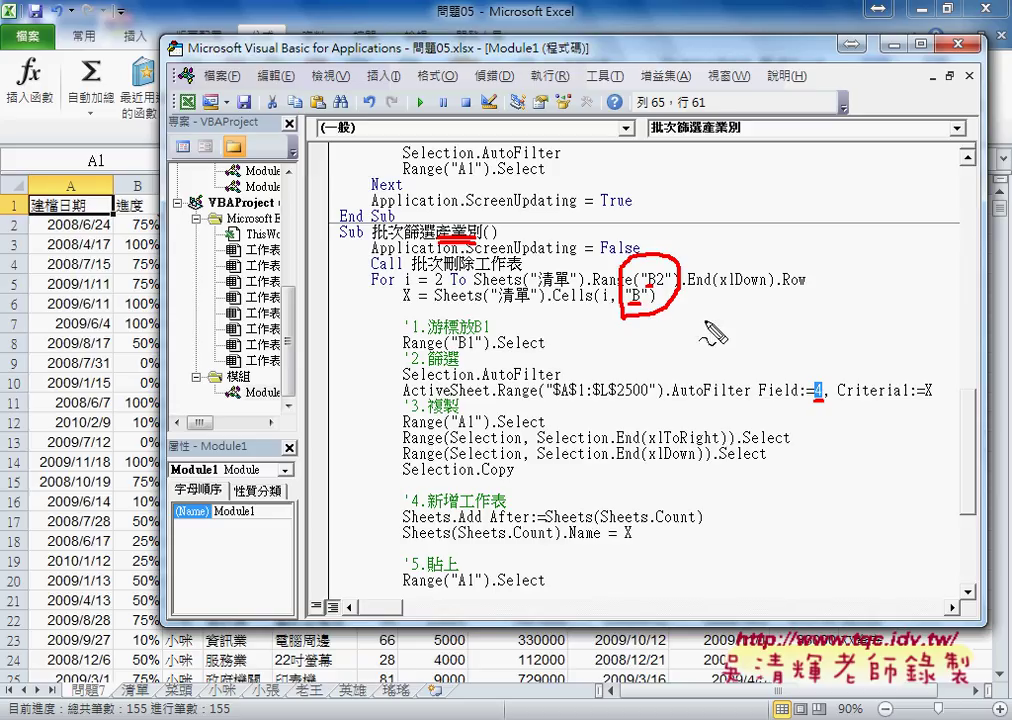
pyautogui.moveTo(702, 333)
pyautogui.mouseDown()
pyautogui.moveTo(741, 334)
pyautogui.moveTo(729, 321)
pyautogui.mouseUp()
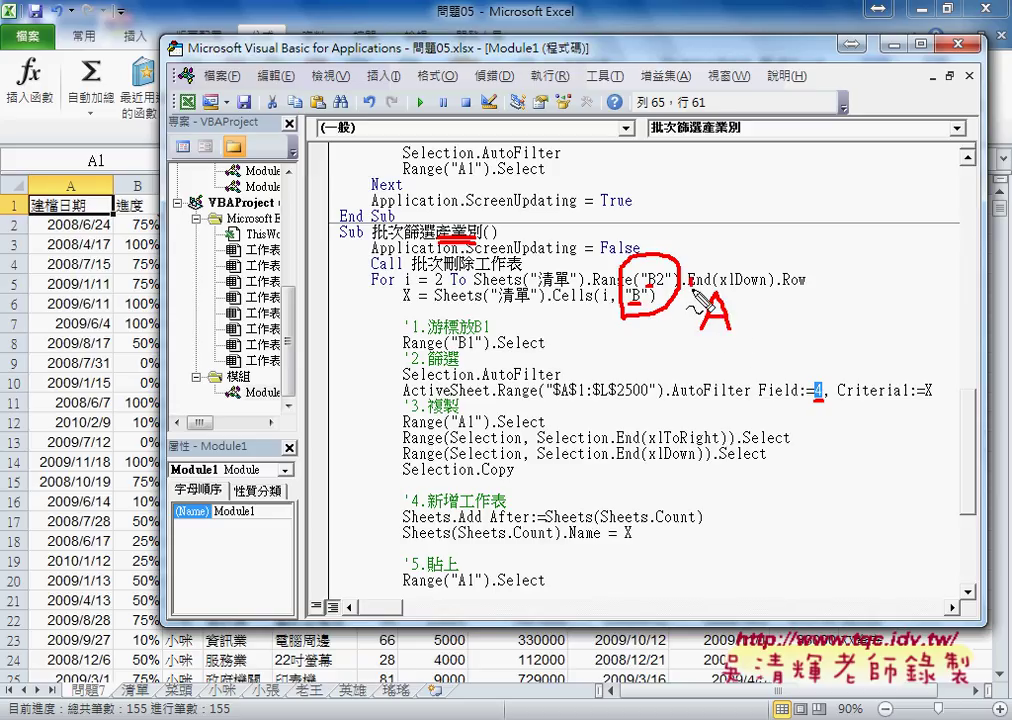
pyautogui.moveTo(688, 278); pyautogui.dragTo(690, 293)
pyautogui.moveTo(696, 278)
pyautogui.mouseDown()
pyautogui.moveTo(698, 293)
pyautogui.moveTo(733, 290)
pyautogui.mouseUp()
pyautogui.moveTo(739, 276); pyautogui.dragTo(741, 290)
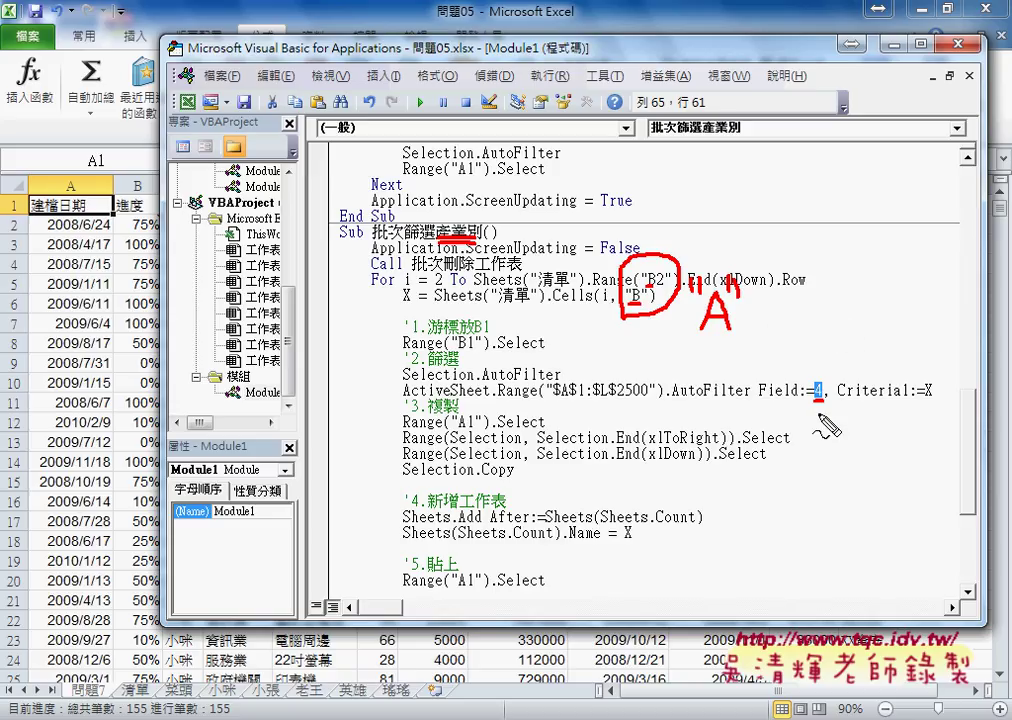
pyautogui.moveTo(814, 408); pyautogui.dragTo(824, 416)
pyautogui.moveTo(806, 366); pyautogui.dragTo(806, 410)
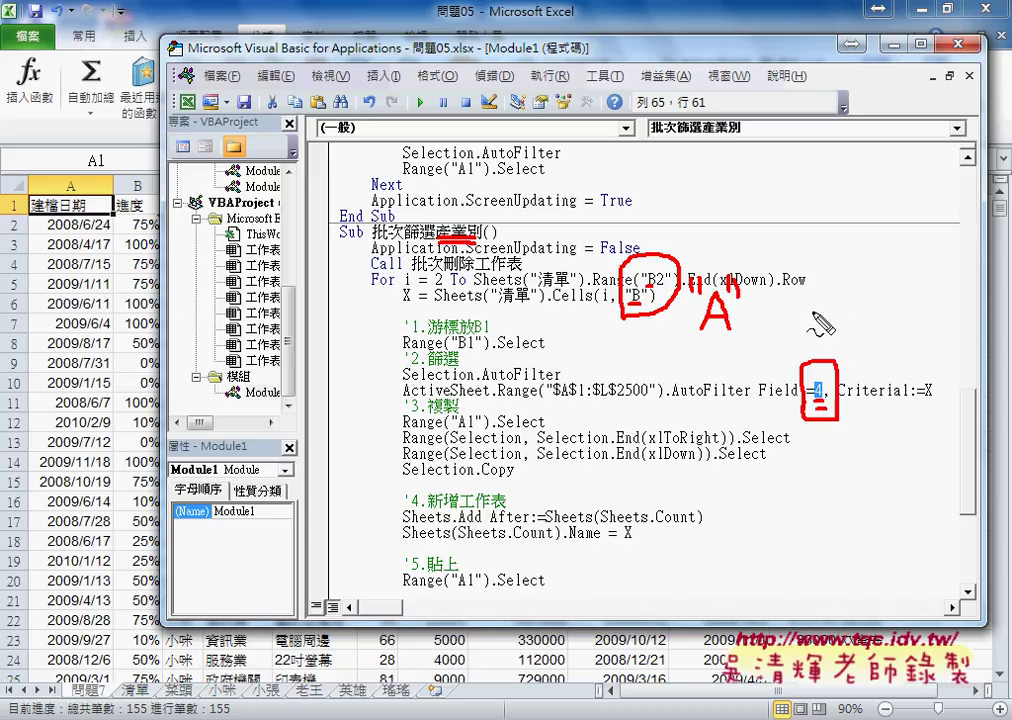
pyautogui.moveTo(812, 310)
pyautogui.mouseDown()
pyautogui.moveTo(820, 340)
pyautogui.moveTo(840, 346)
pyautogui.mouseUp()
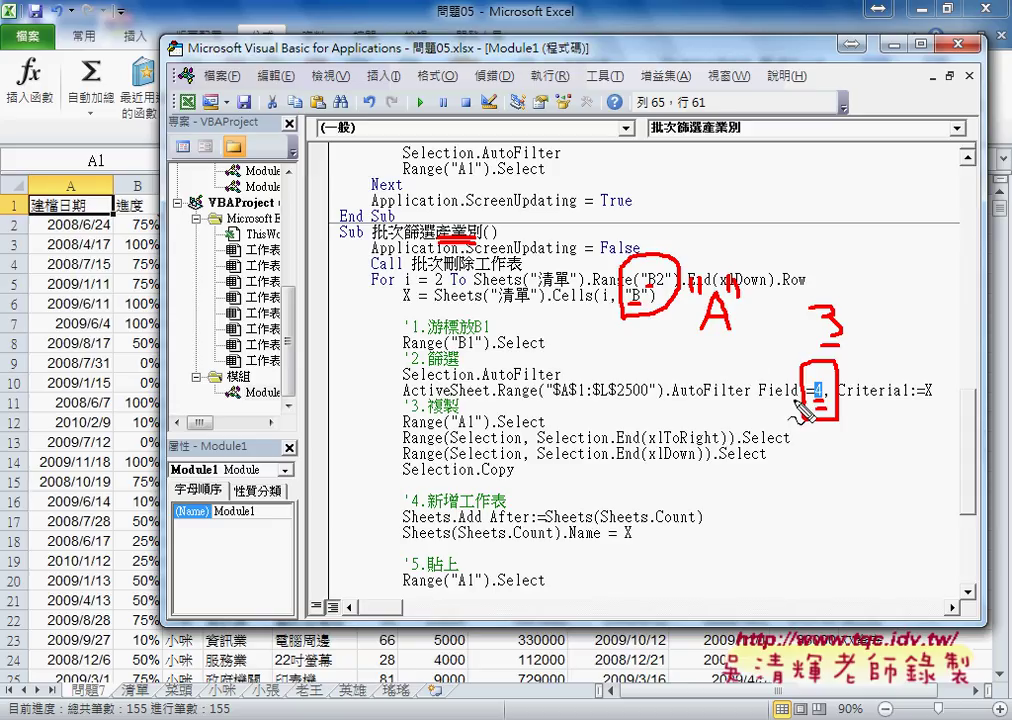
pyautogui.press('Escape')
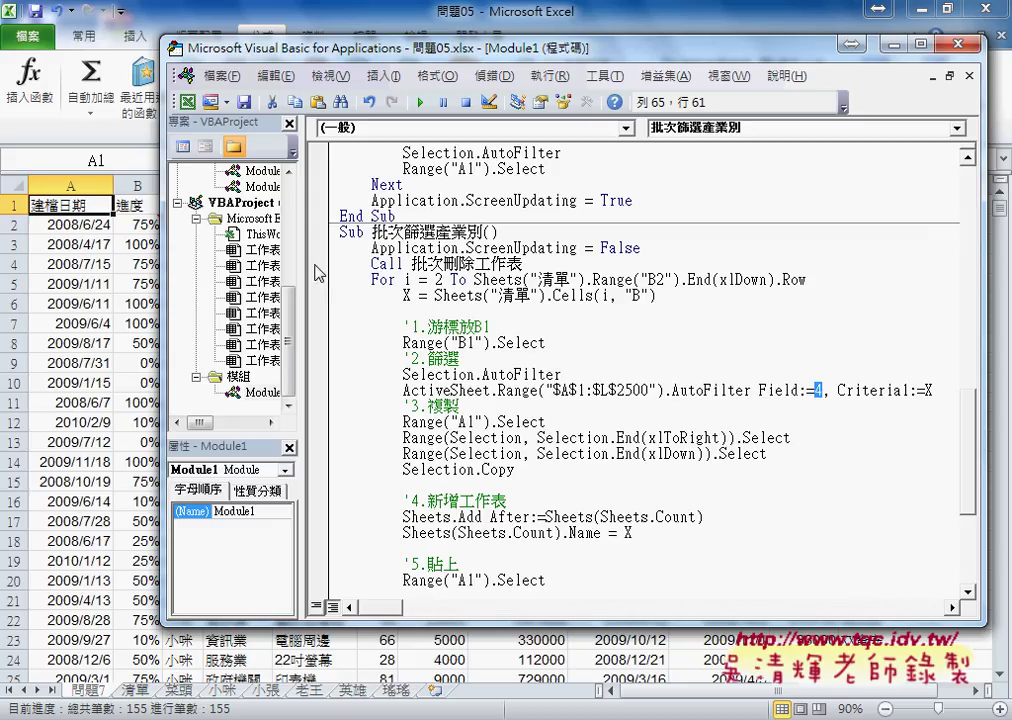
# - Set a breakpoint on the Call 批次刪除工作表 line of 批次篩選產業別
pyautogui.click(317, 263)
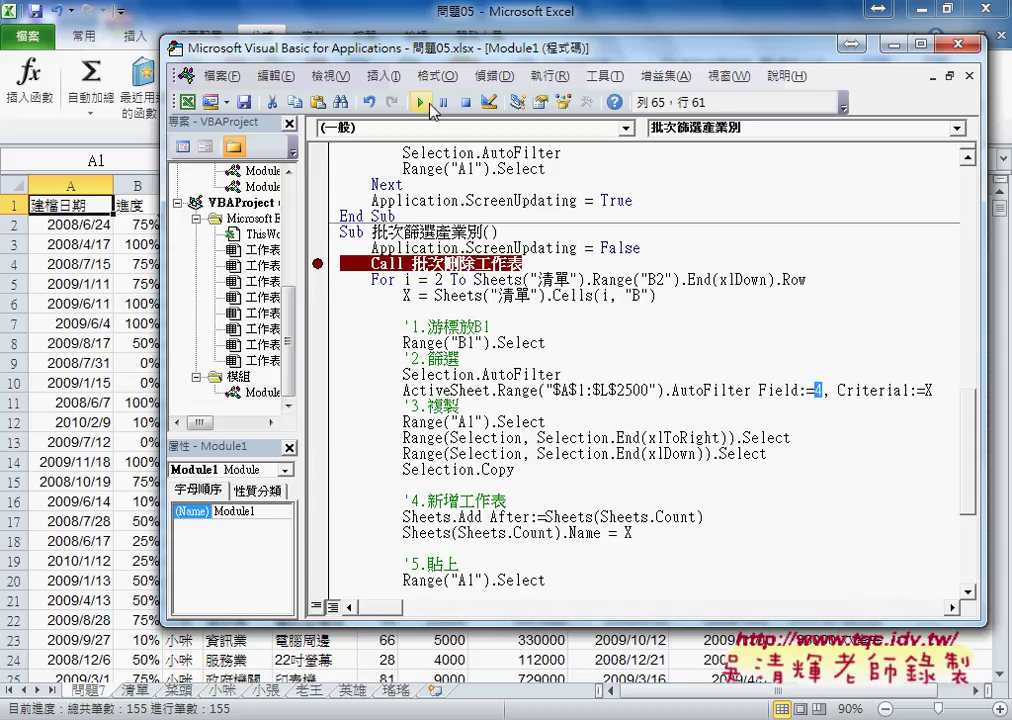
# - Run 批次篩選產業別 to the breakpoint and step through sheet deletion into reading the first industry
pyautogui.click(421, 103)
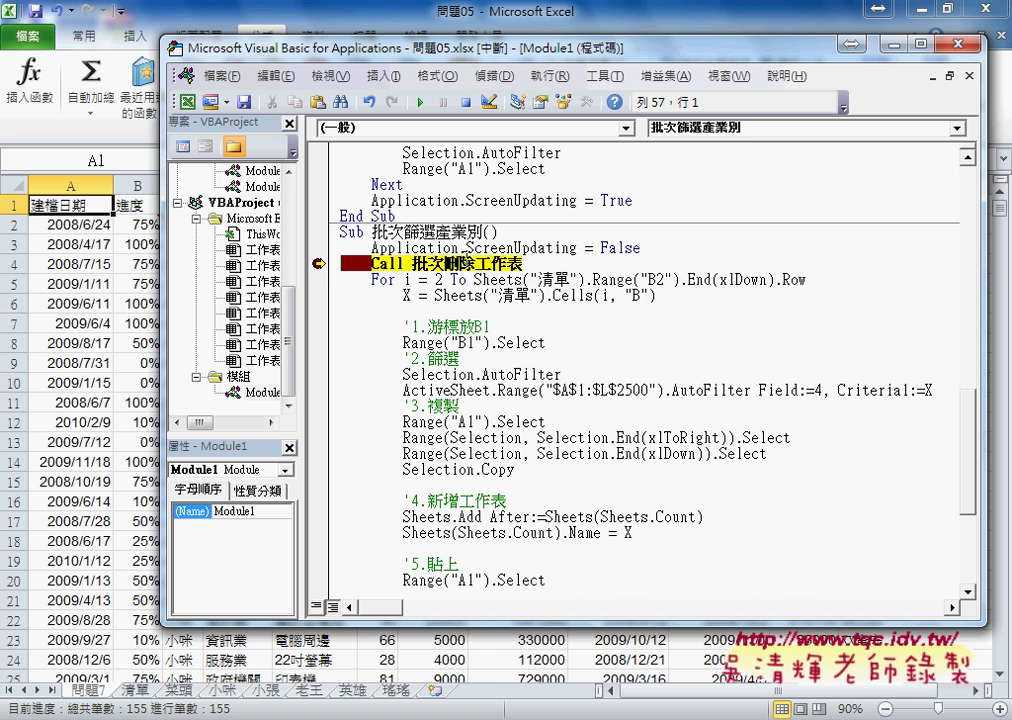
pyautogui.press('F8')
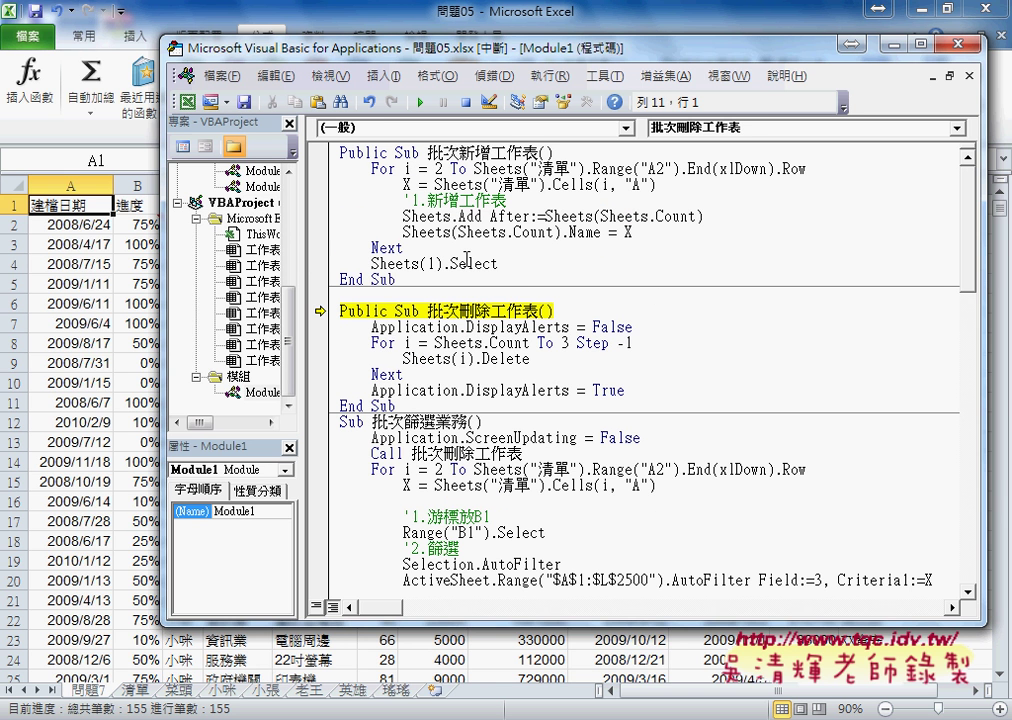
pyautogui.press('F8')
pyautogui.press('F8')
pyautogui.press('F8')
pyautogui.press('F8')
pyautogui.press('F8')
pyautogui.press('F8')
pyautogui.press('F8')
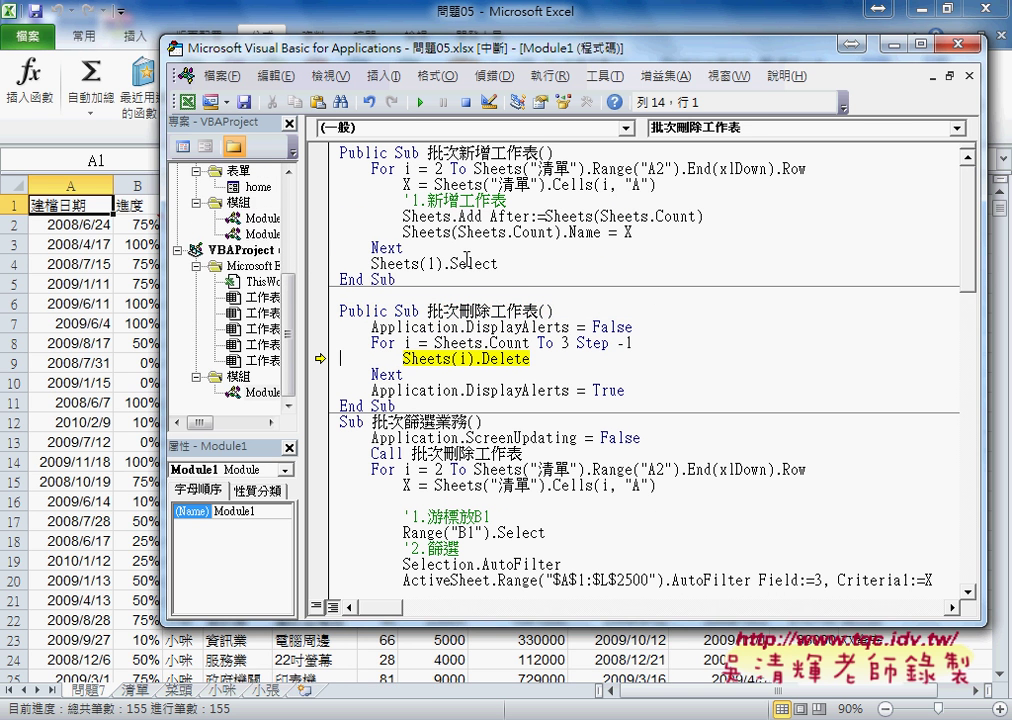
pyautogui.press('F8')
pyautogui.press('F8')
pyautogui.press('F8')
pyautogui.press('F8')
pyautogui.press('F8')
pyautogui.press('F8')
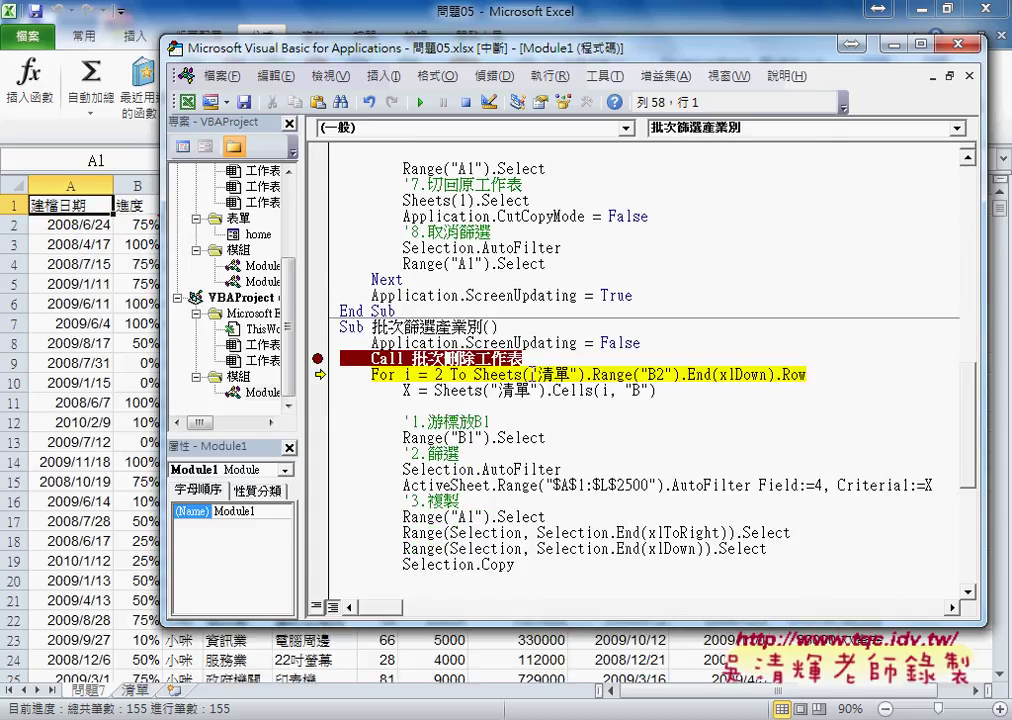
pyautogui.press('F8')
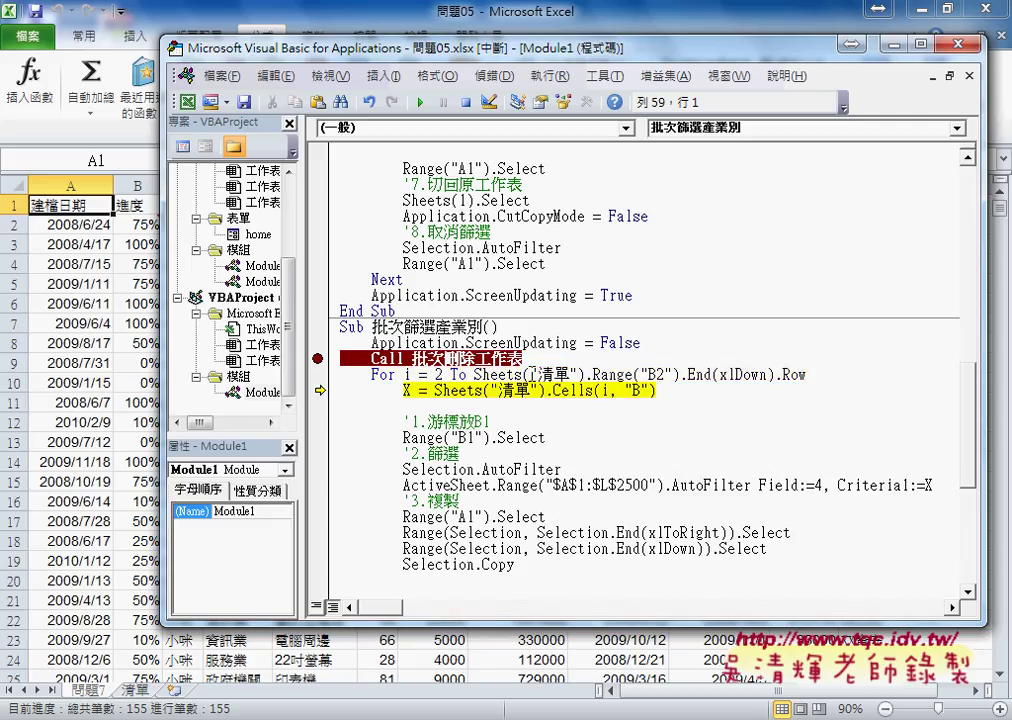
pyautogui.press('F8')
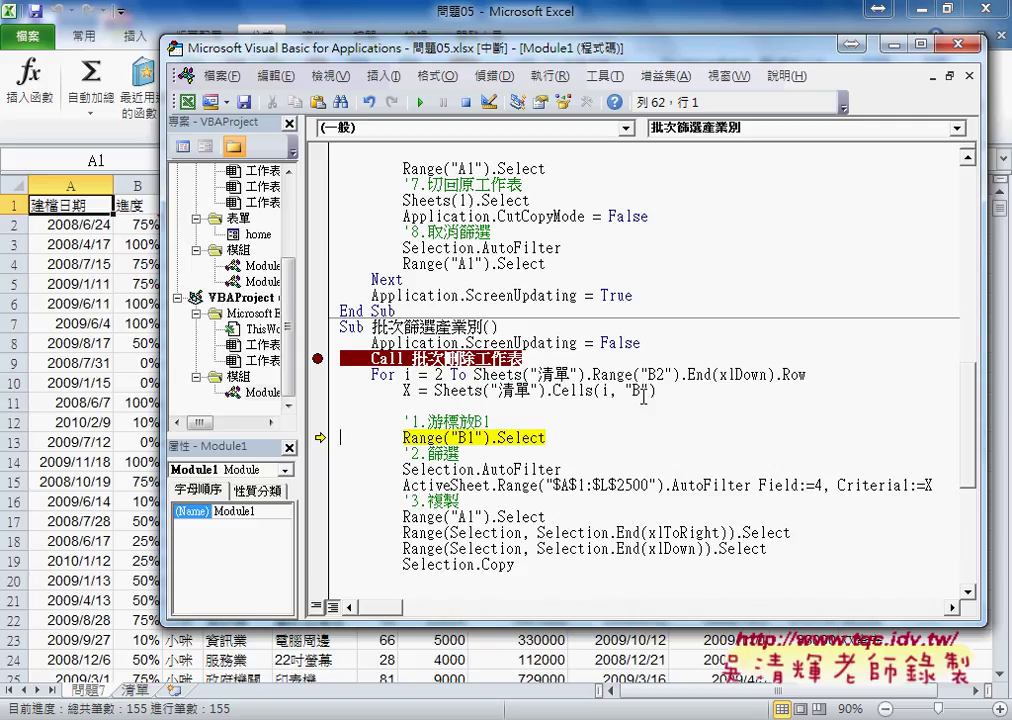
# - Step through filtering the data to 金融業, shrinking the code window to watch the sheet
pyautogui.moveTo(407, 391)
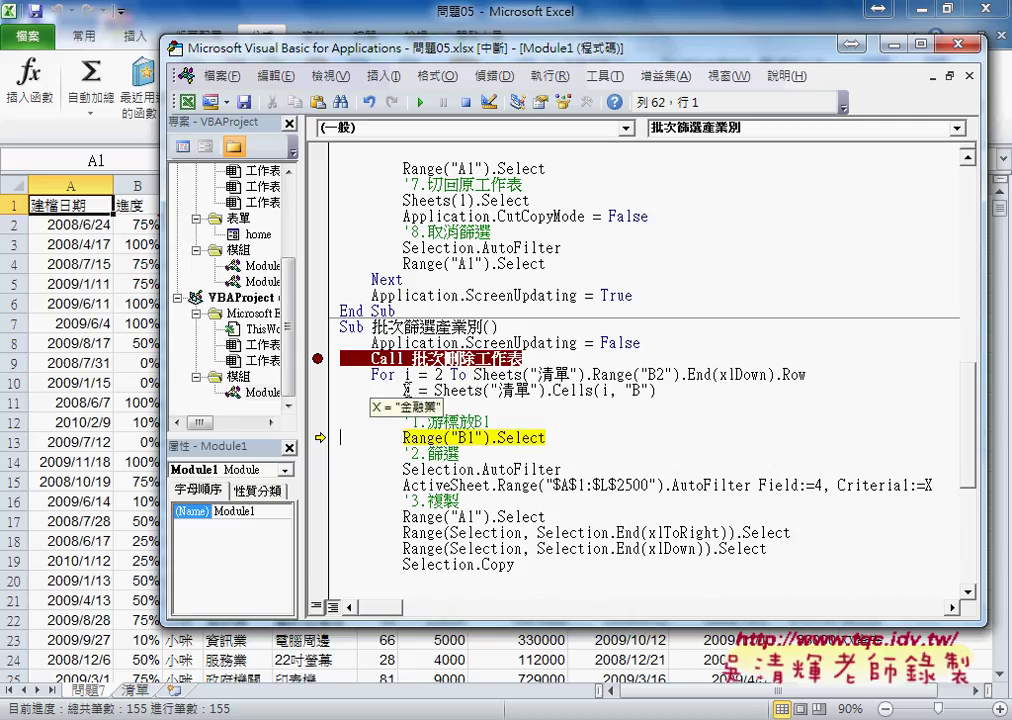
pyautogui.press('F8')
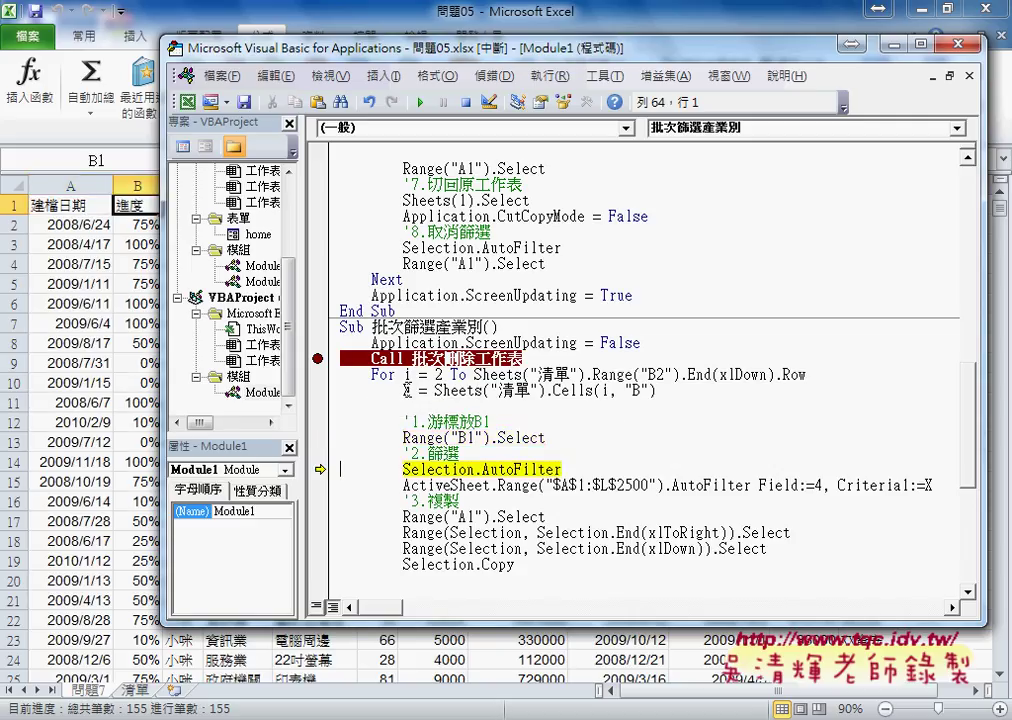
pyautogui.press('F8')
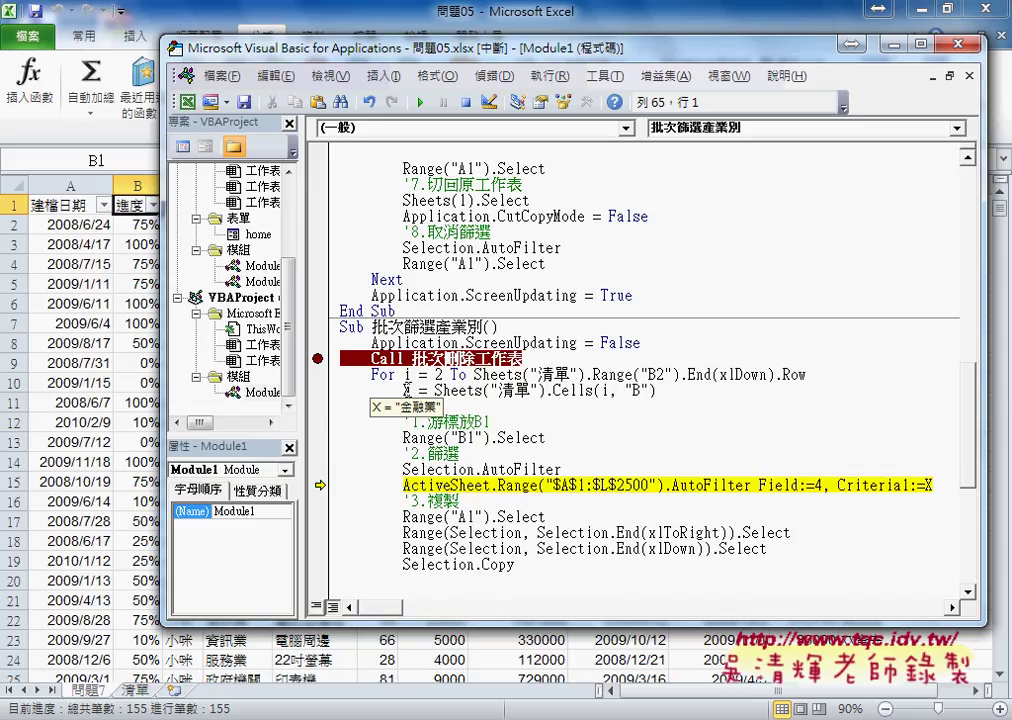
pyautogui.press('F8')
pyautogui.press('F8')
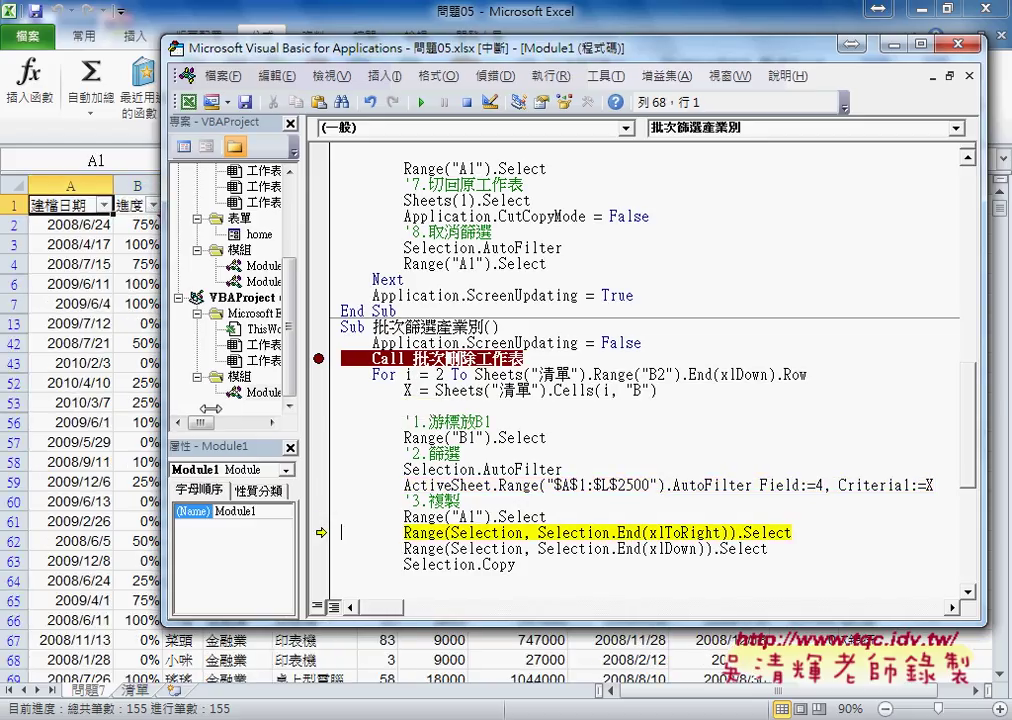
pyautogui.moveTo(161, 322); pyautogui.dragTo(396, 410)
# - Step through copying into a new 金融業 sheet, then continue to create the remaining industry sheets
pyautogui.press('F8')
pyautogui.press('F8')
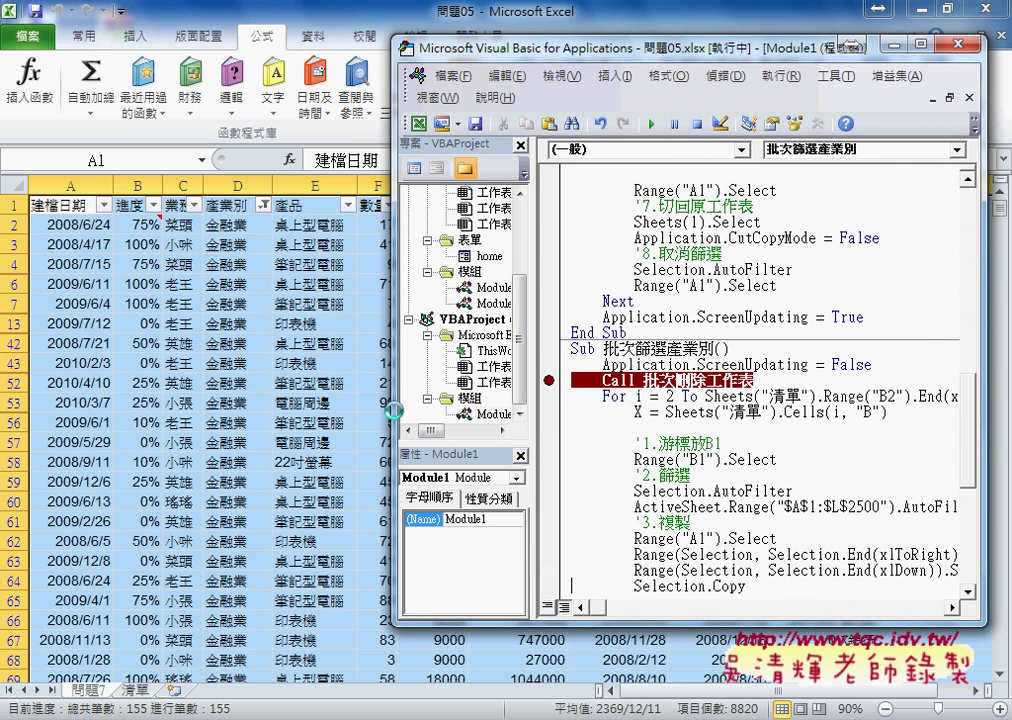
pyautogui.press('F8')
pyautogui.press('F8')
pyautogui.press('F8')
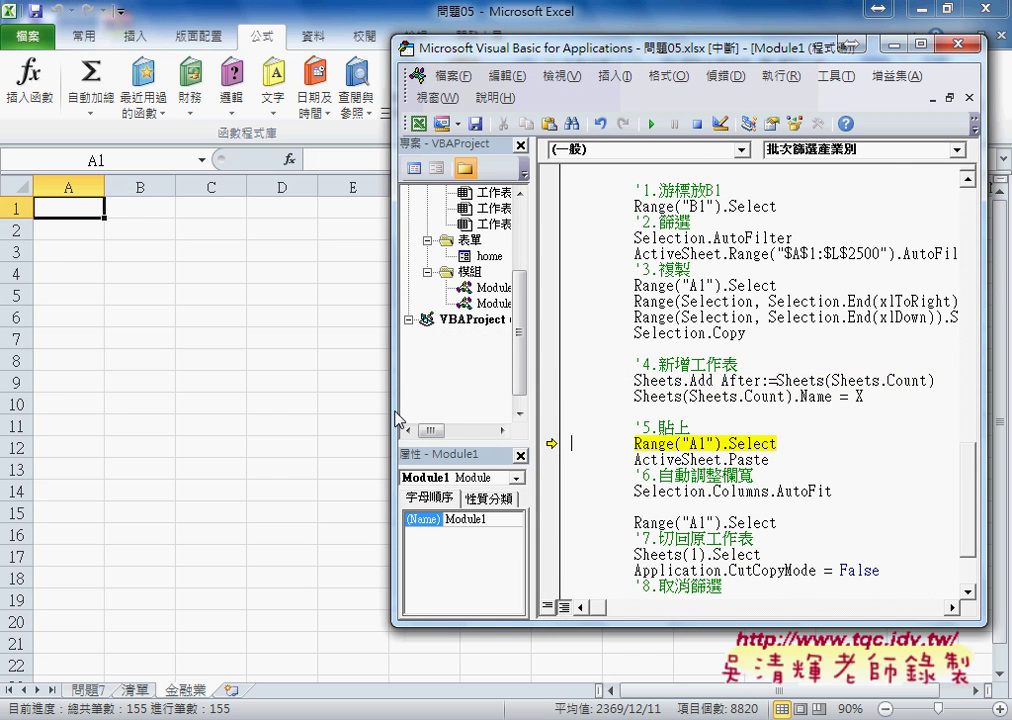
pyautogui.press('F8')
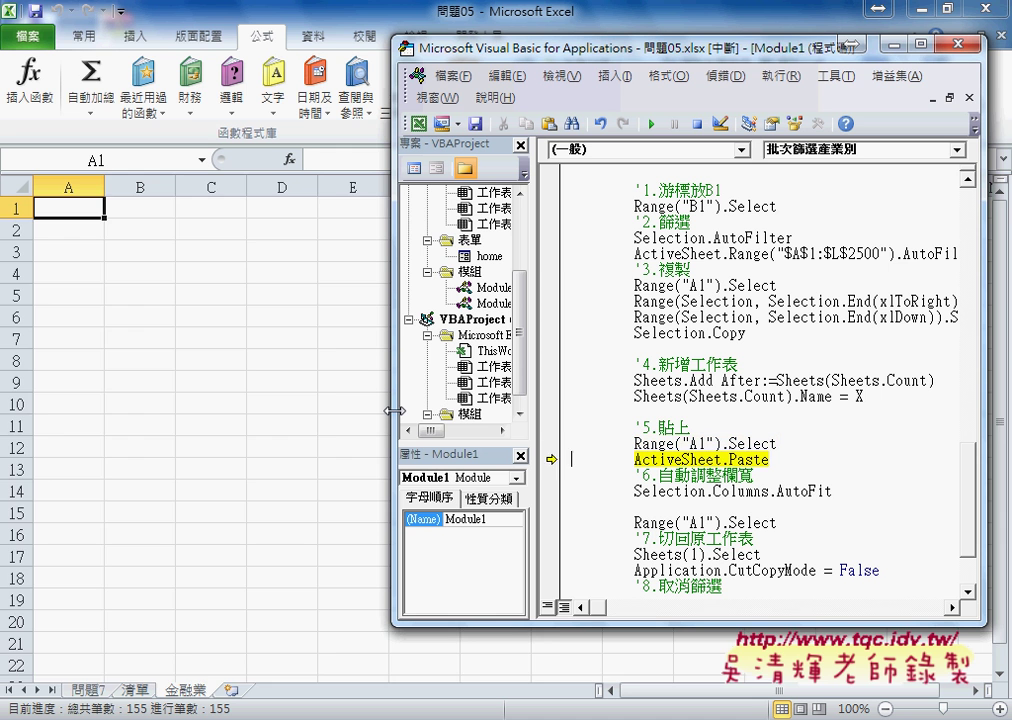
pyautogui.press('F8')
pyautogui.press('F8')
pyautogui.press('F8')
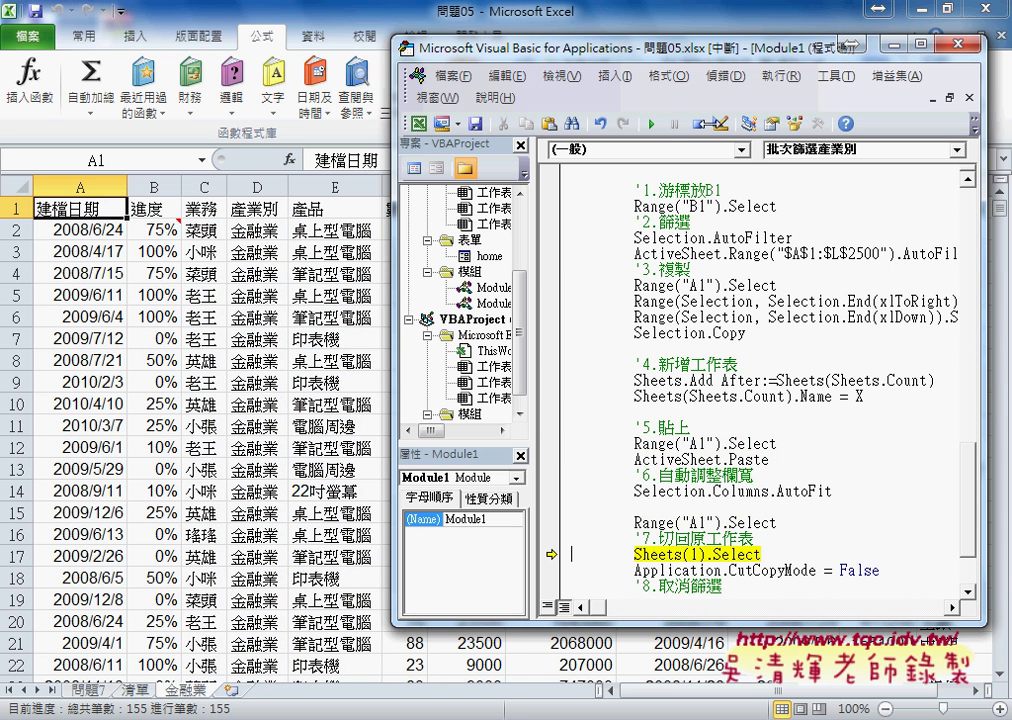
pyautogui.click(651, 126)
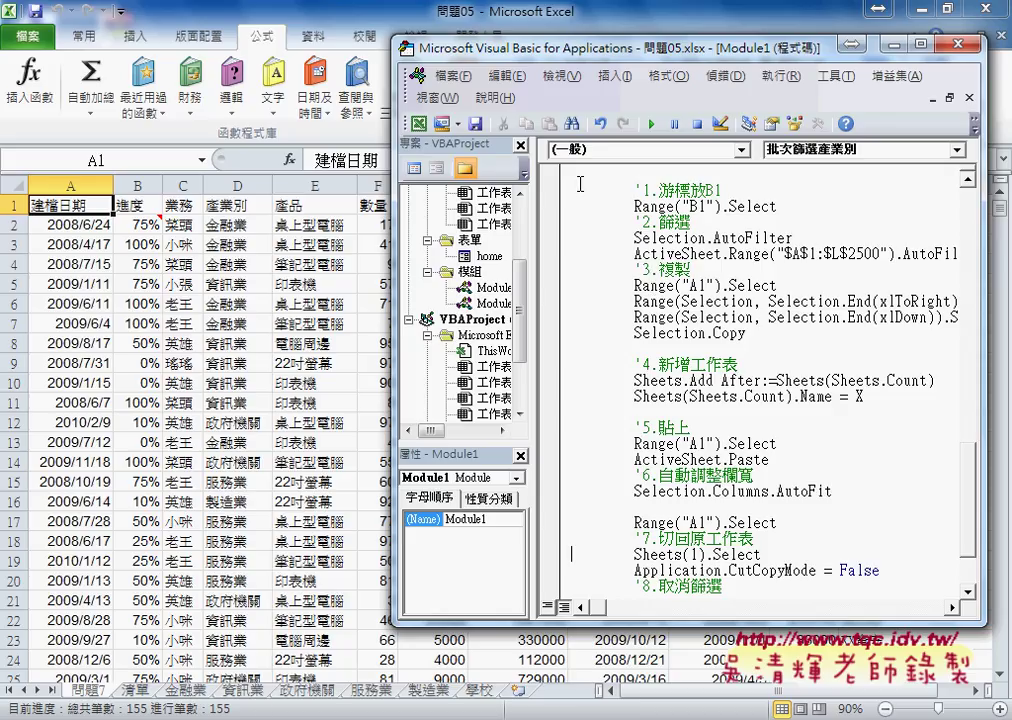
# - Check the product list in C1:C7 on the 清單 sheet, then return to the code window
pyautogui.moveTo(555, 56); pyautogui.dragTo(489, 60)
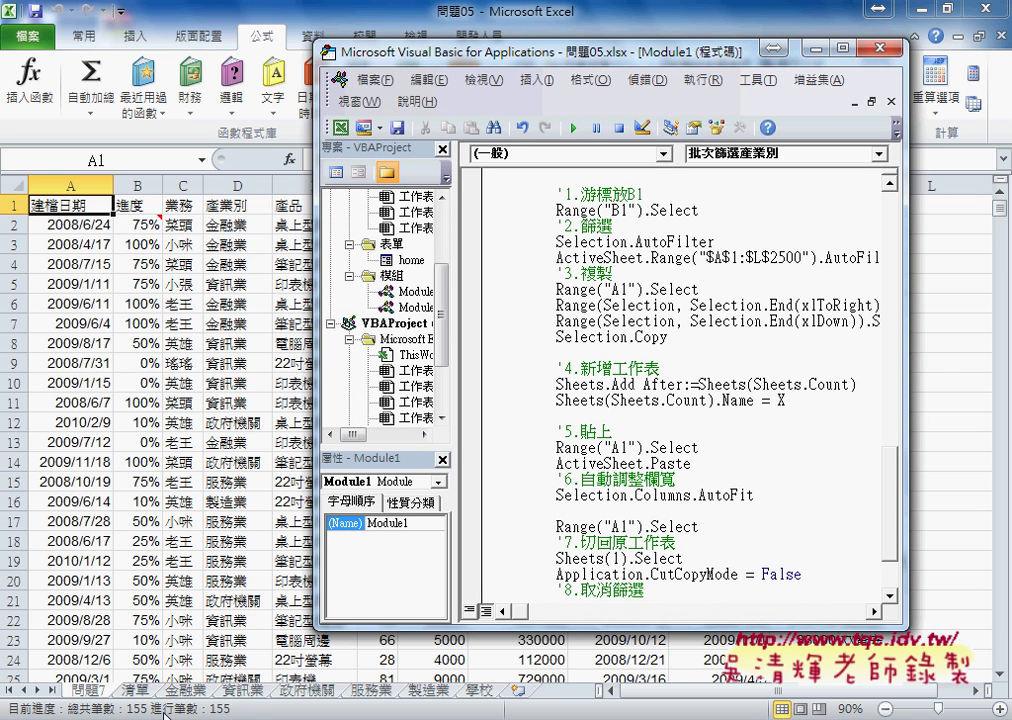
pyautogui.click(135, 690)
pyautogui.moveTo(192, 208); pyautogui.dragTo(204, 339)
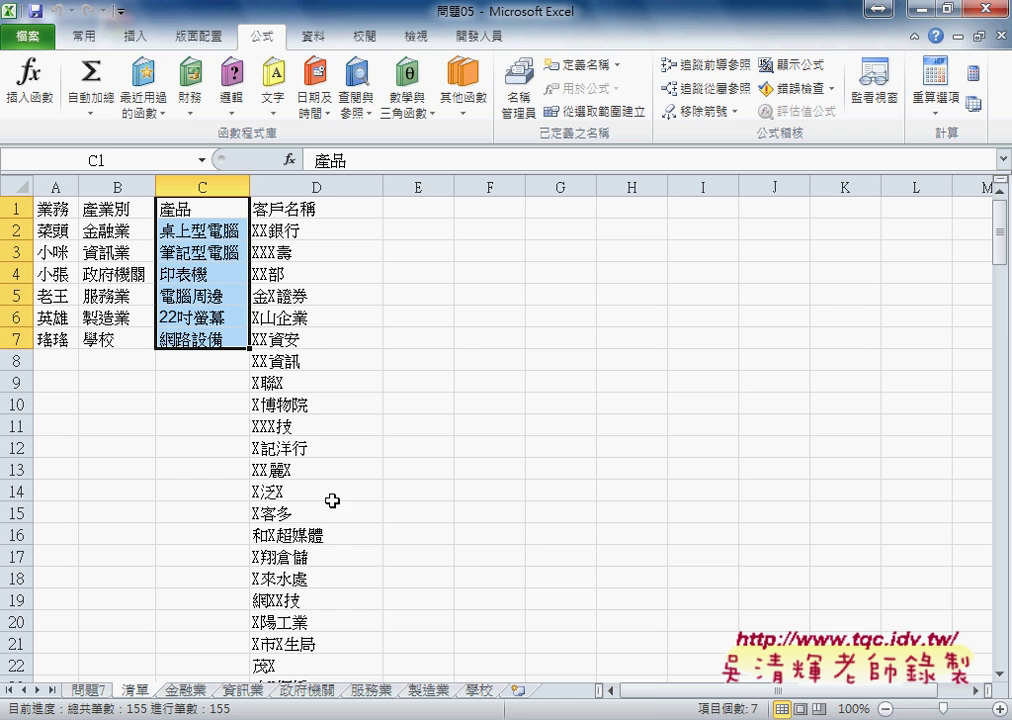
pyautogui.moveTo(516, 715)
pyautogui.click(686, 643)
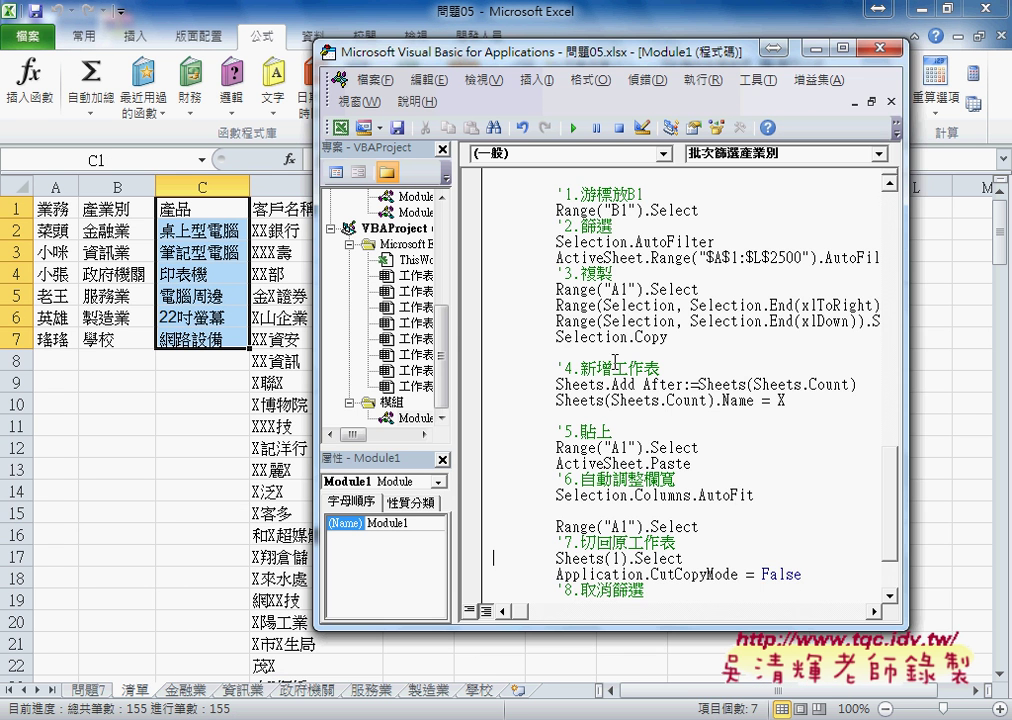
# - Select the whole 批次篩選產業別 procedure and place the caret below its End Sub
pyautogui.moveTo(672, 60); pyautogui.dragTo(318, 53)
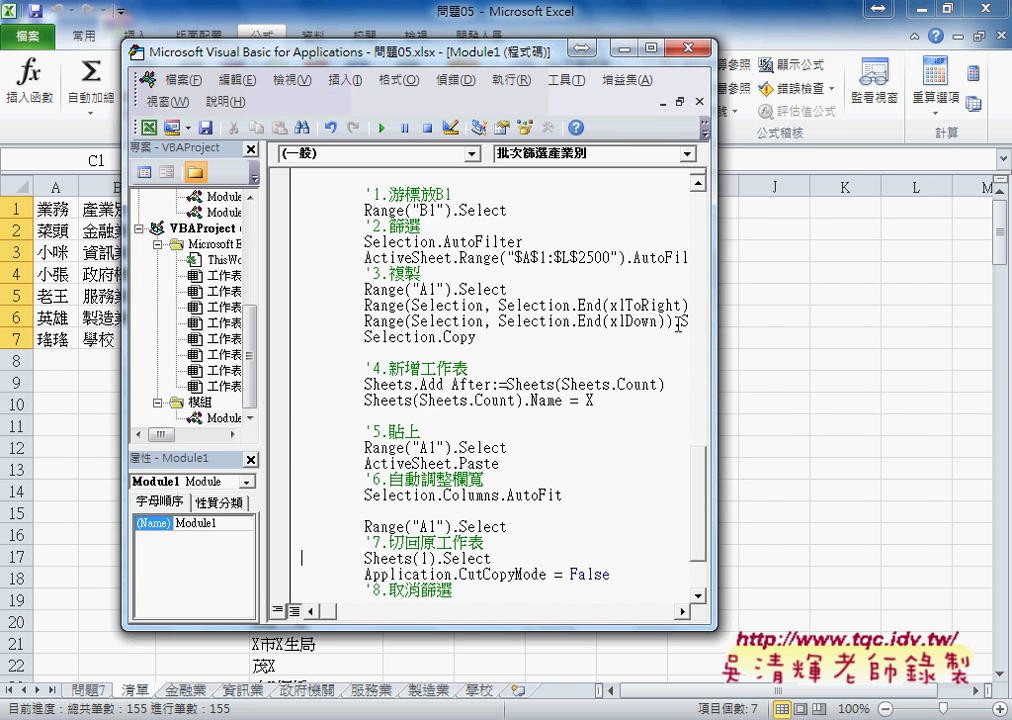
pyautogui.moveTo(716, 336); pyautogui.dragTo(879, 336)
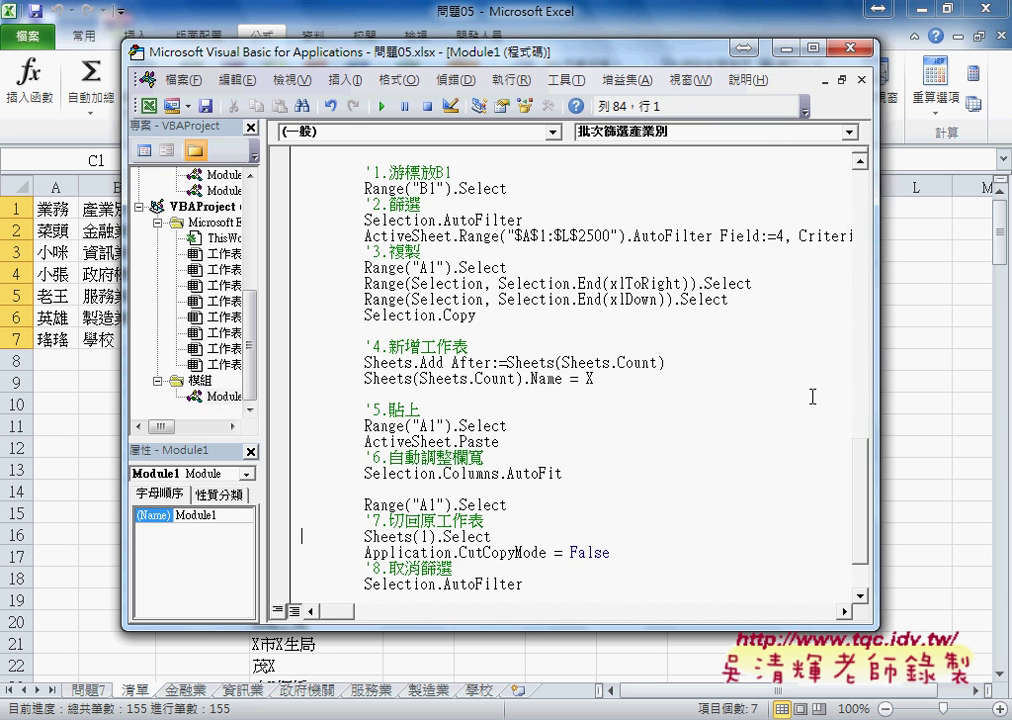
pyautogui.scroll(3, 761, 437)
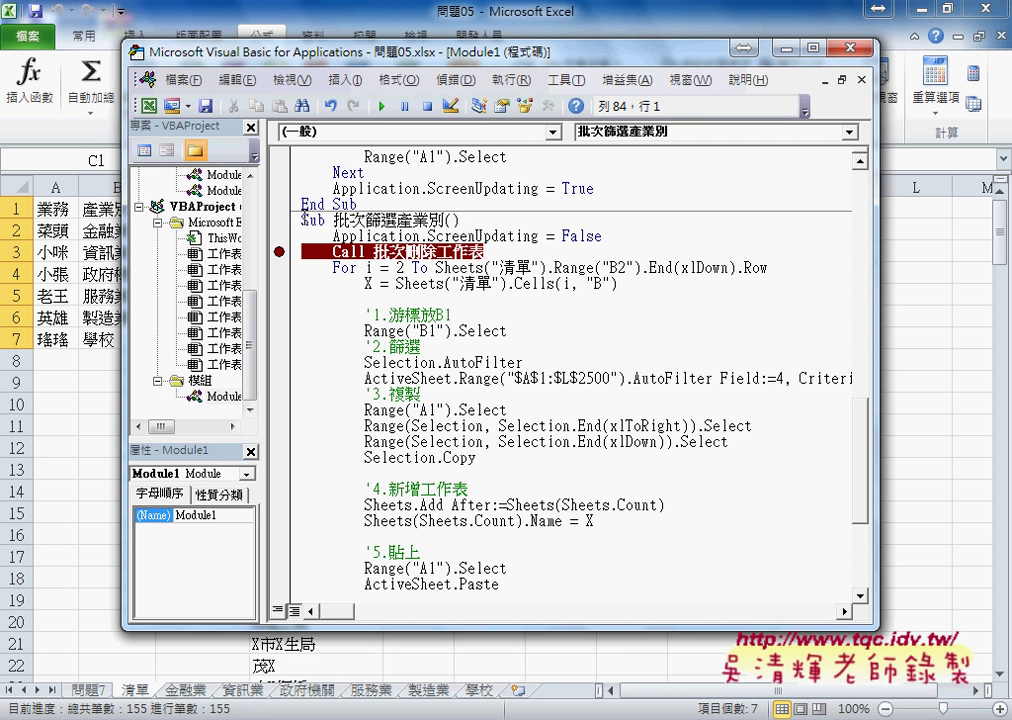
pyautogui.moveTo(300, 220); pyautogui.dragTo(408, 237)
pyautogui.scroll(-4, 441, 368)
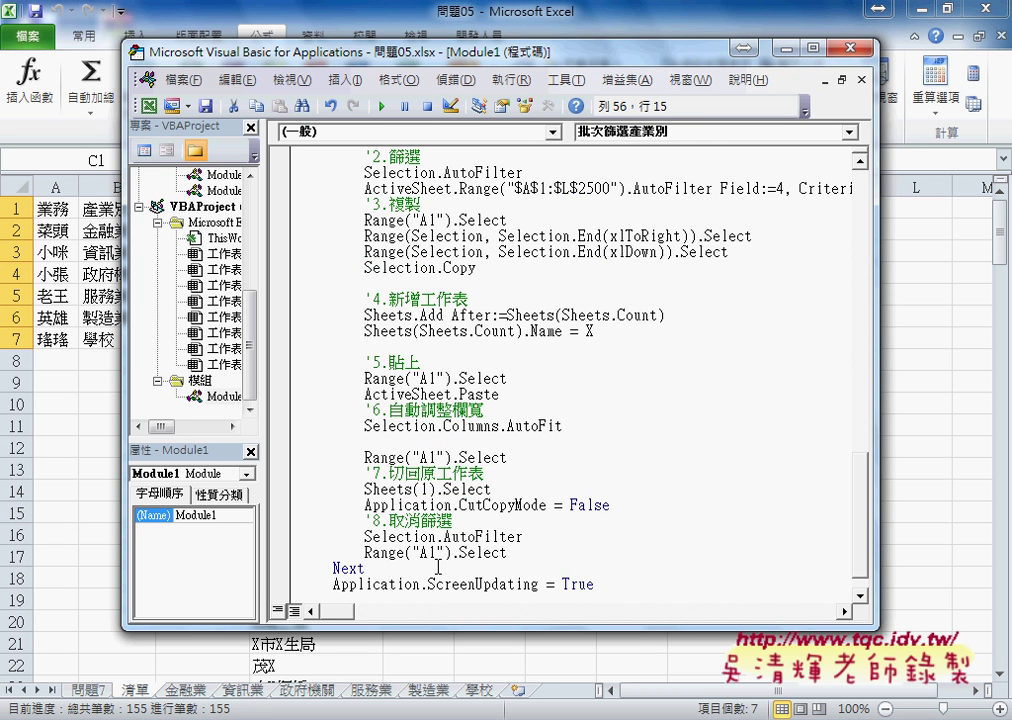
pyautogui.scroll(-1, 347, 445)
pyautogui.keyDown('shift'); pyautogui.click(378, 577); pyautogui.keyUp('shift')
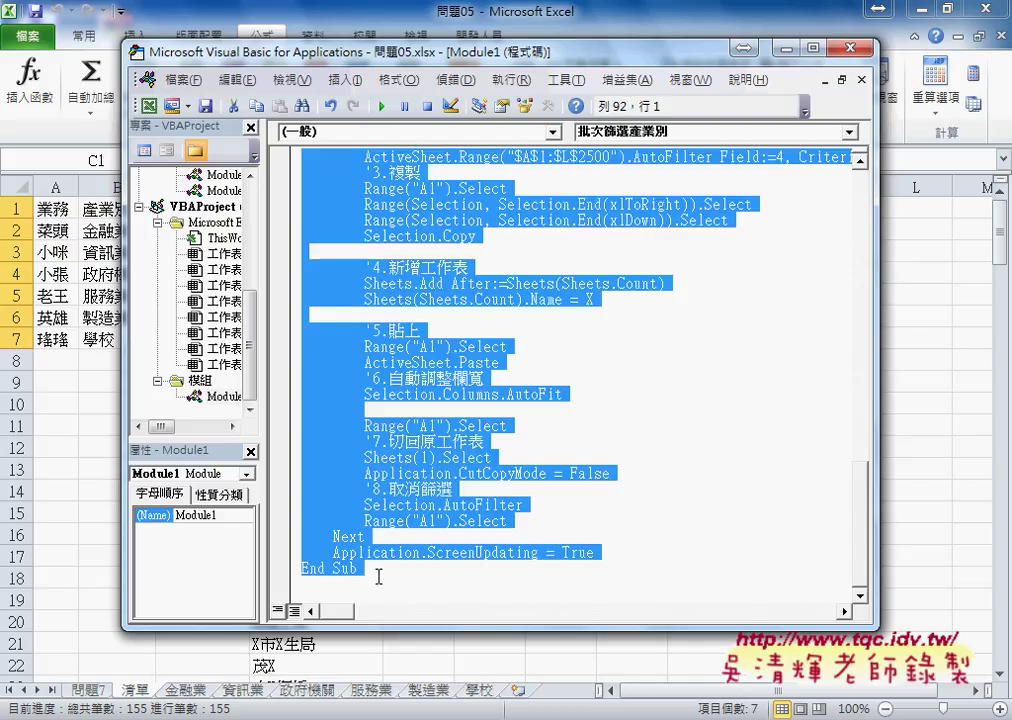
pyautogui.click(378, 577)
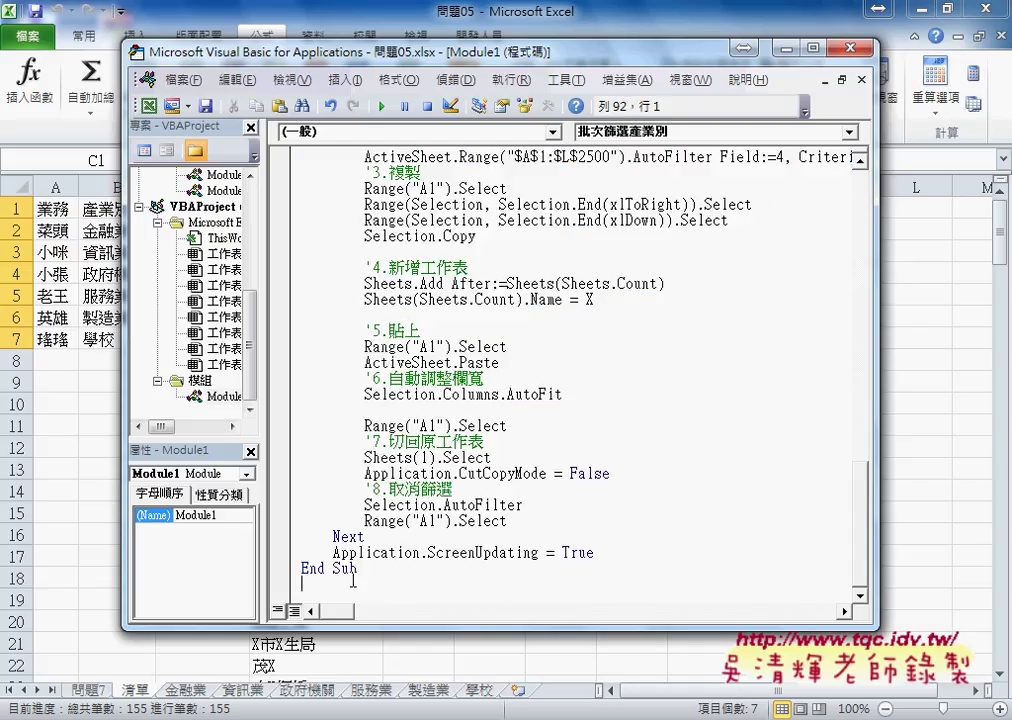
# - Paste the copied procedure and delete 產業別 from its name, leaving 批次篩選
pyautogui.hotkey('ctrl', 'v')
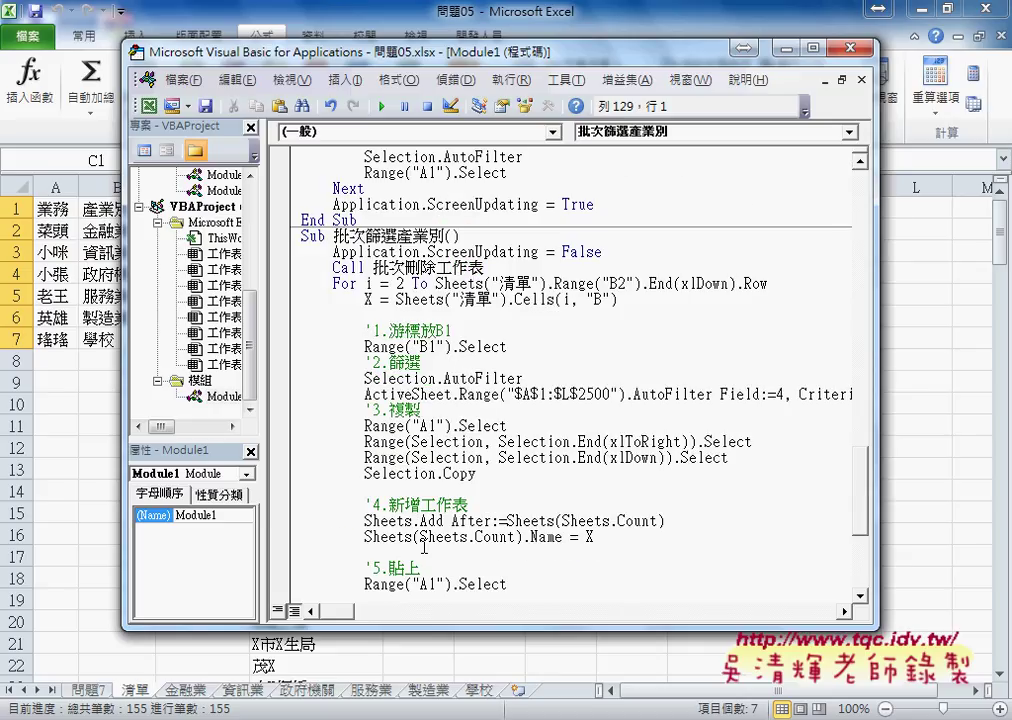
pyautogui.scroll(2, 405, 345)
pyautogui.moveTo(397, 330); pyautogui.dragTo(445, 330)
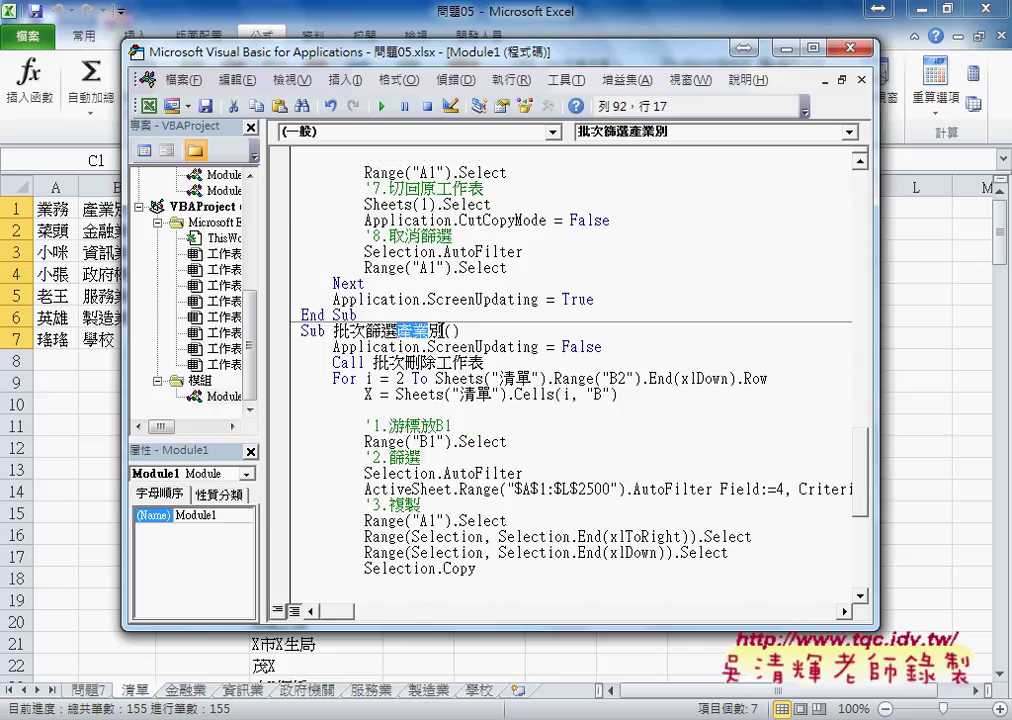
pyautogui.press('Delete')
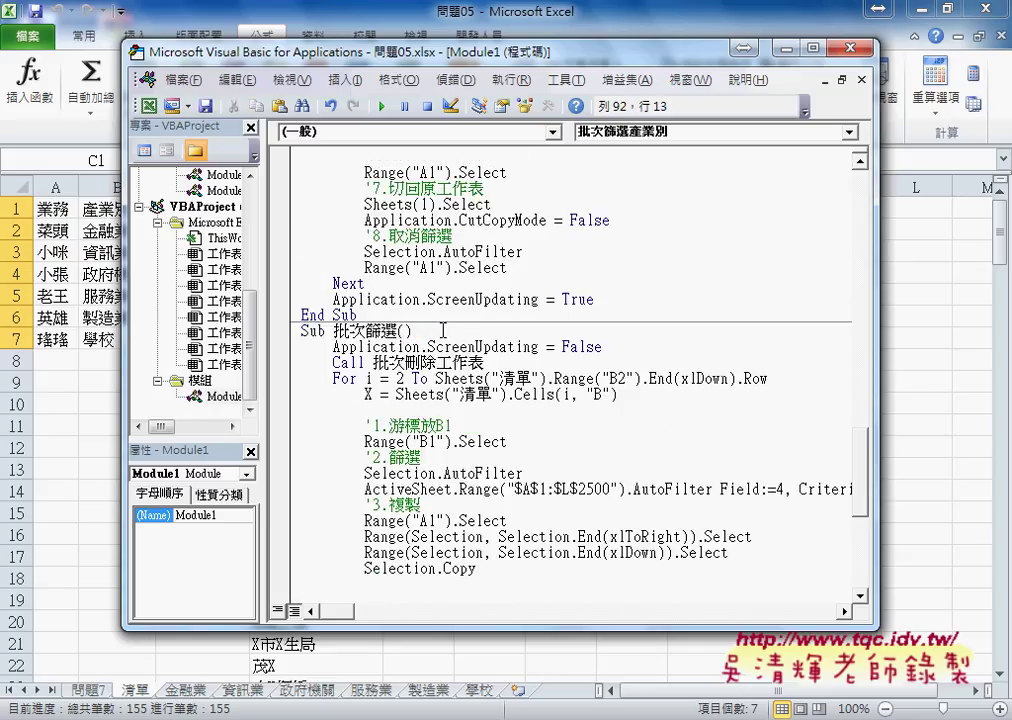
pyautogui.click(443, 330)
pyautogui.write('去')
pyautogui.press('BackSpace')
pyautogui.write("'")
pyautogui.press('BackSpace')
# - Add a '共用程序 comment line above the 批次篩選 Sub header
pyautogui.press('Home')
pyautogui.press('Return')
pyautogui.press('Up')
pyautogui.write("'")
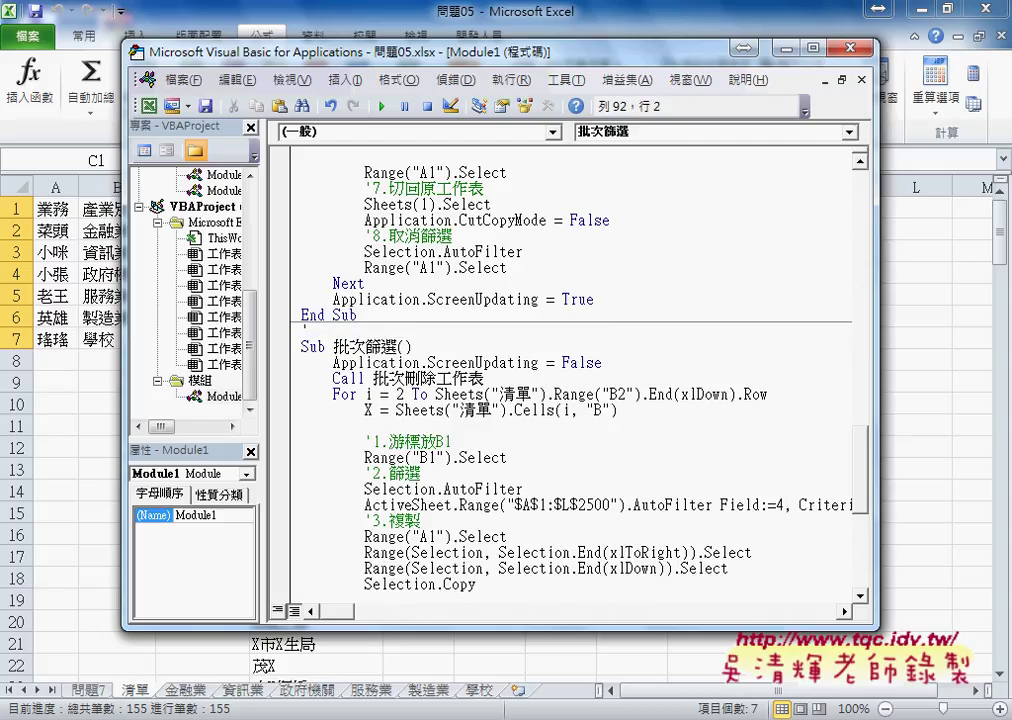
pyautogui.write('共用')
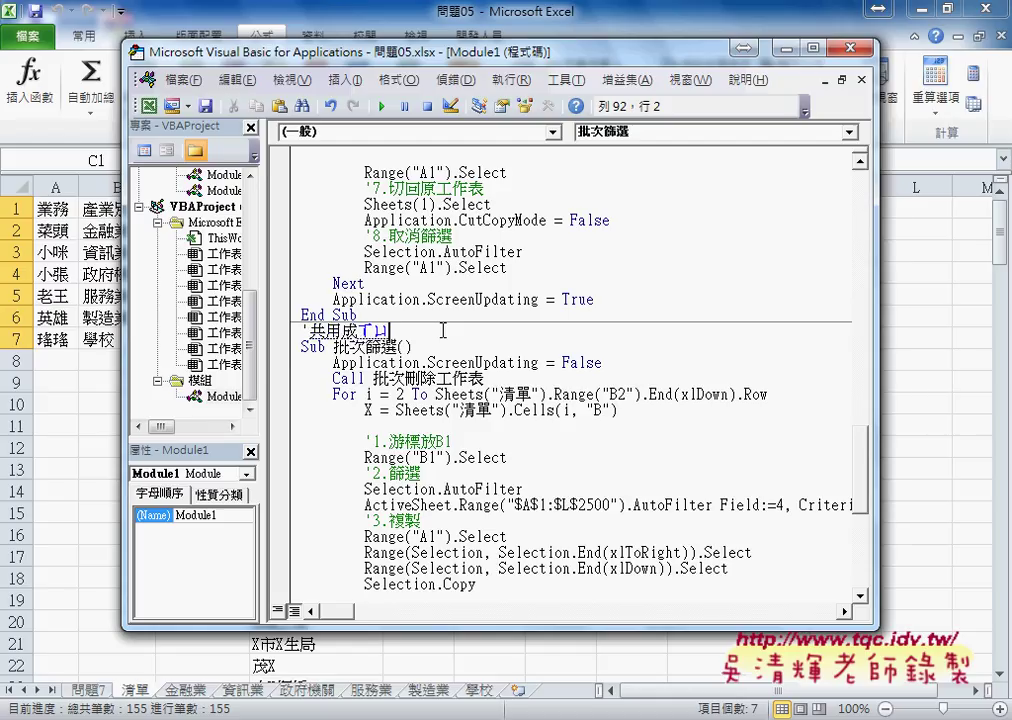
pyautogui.write('程序')
pyautogui.press('Down')
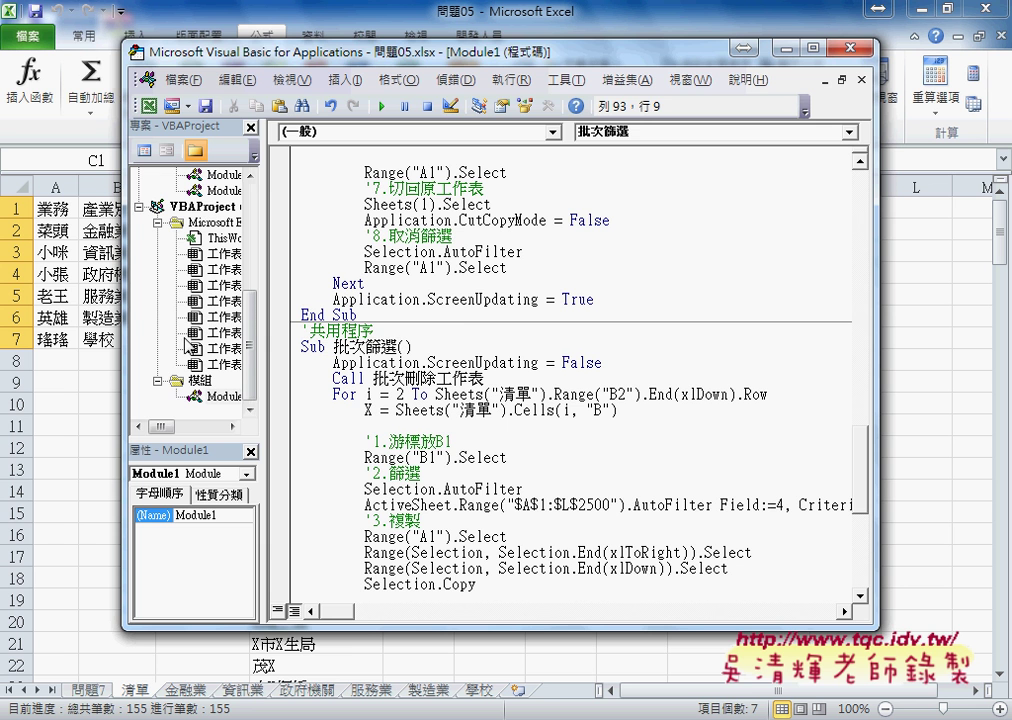
pyautogui.moveTo(122, 338)
pyautogui.mouseDown()
pyautogui.moveTo(358, 338)
pyautogui.moveTo(349, 338)
pyautogui.mouseUp()
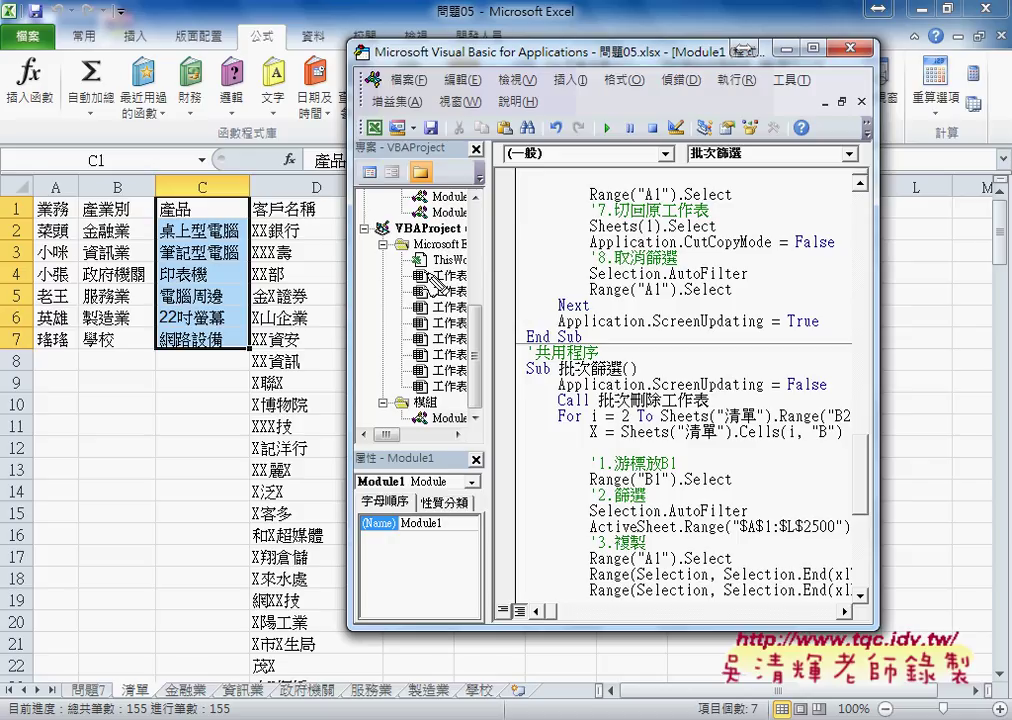
# - Circle the column A–D headers with the screen pen, then clear the annotations
pyautogui.moveTo(62, 180); pyautogui.dragTo(128, 178)
pyautogui.moveTo(192, 178); pyautogui.dragTo(218, 180)
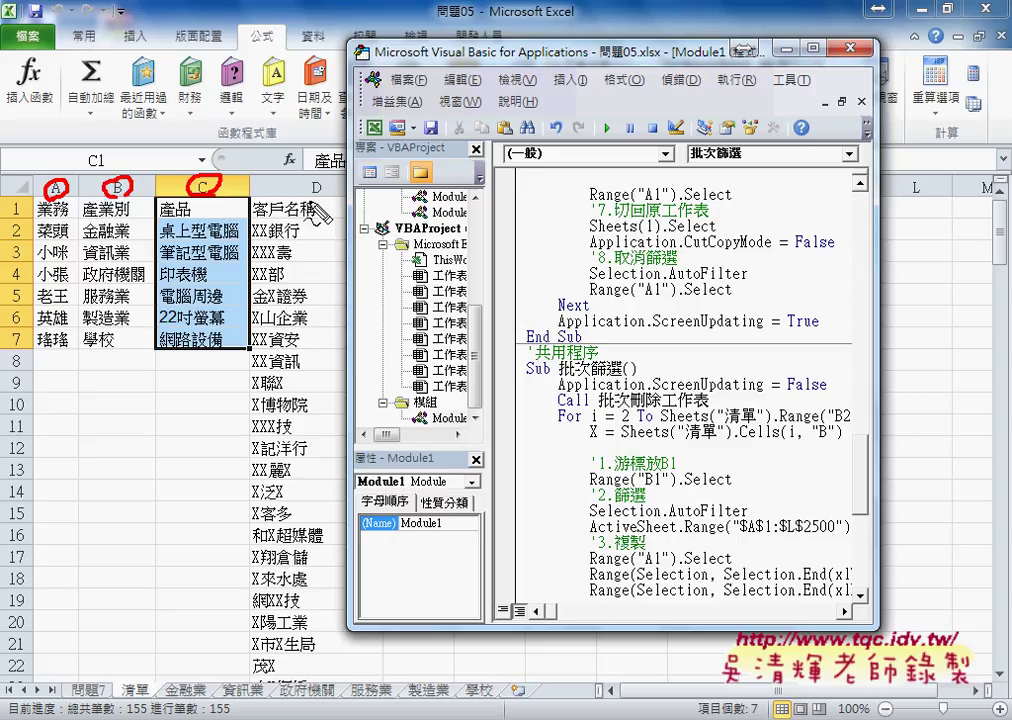
pyautogui.moveTo(300, 182); pyautogui.dragTo(322, 184)
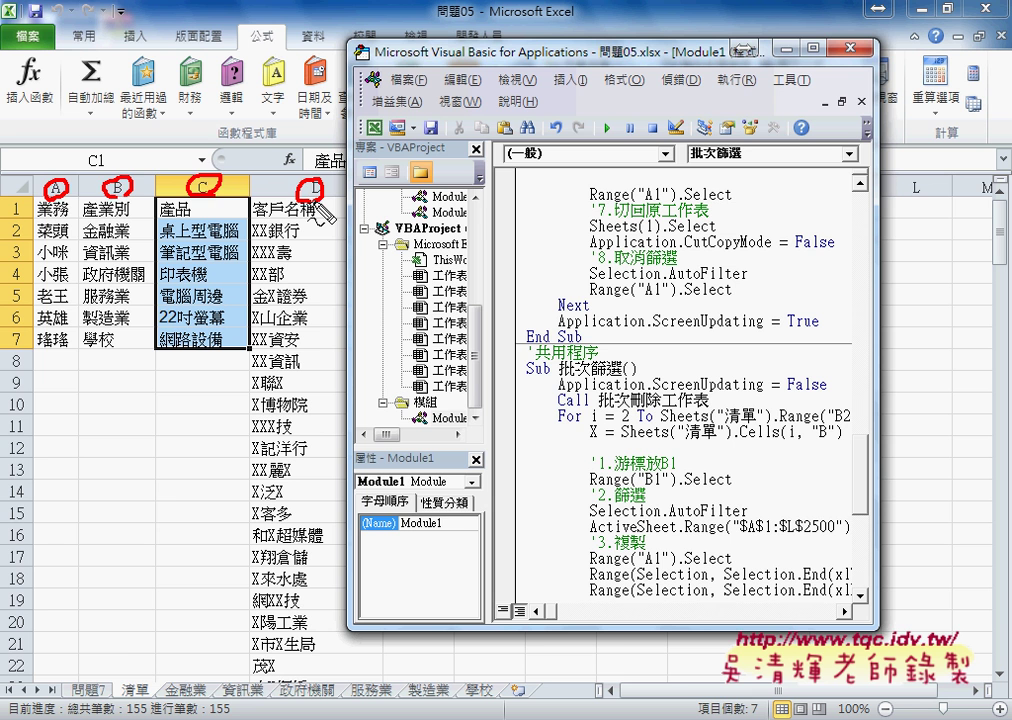
pyautogui.press('Escape')
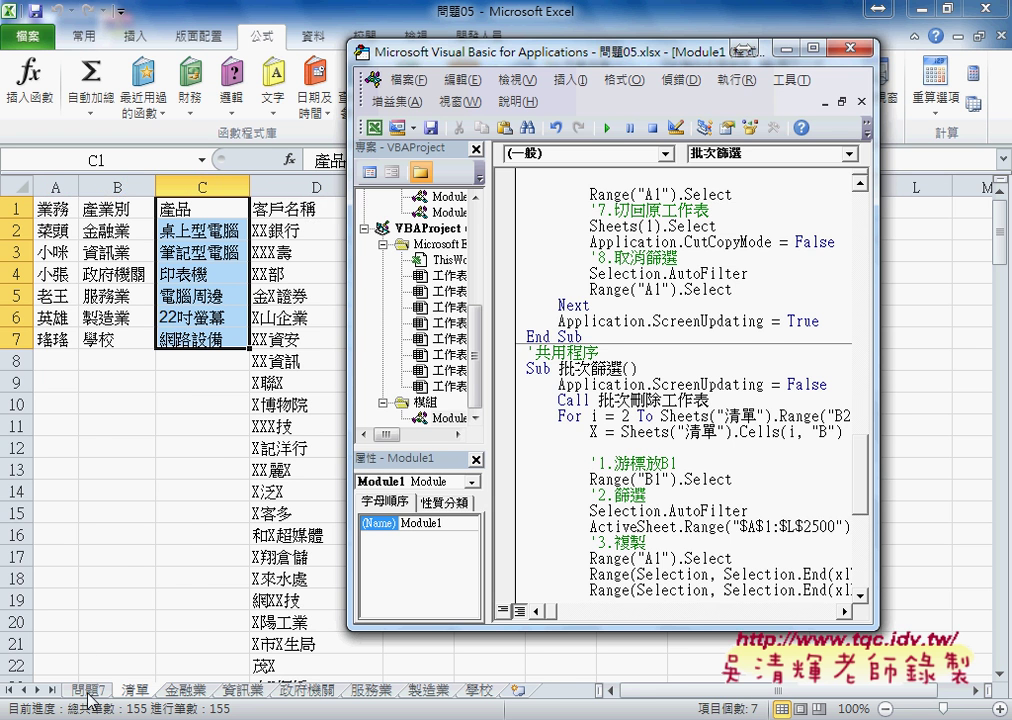
# - Show the 問題7 data sheet, then bring the Module1 code window back to the front
pyautogui.click(88, 690)
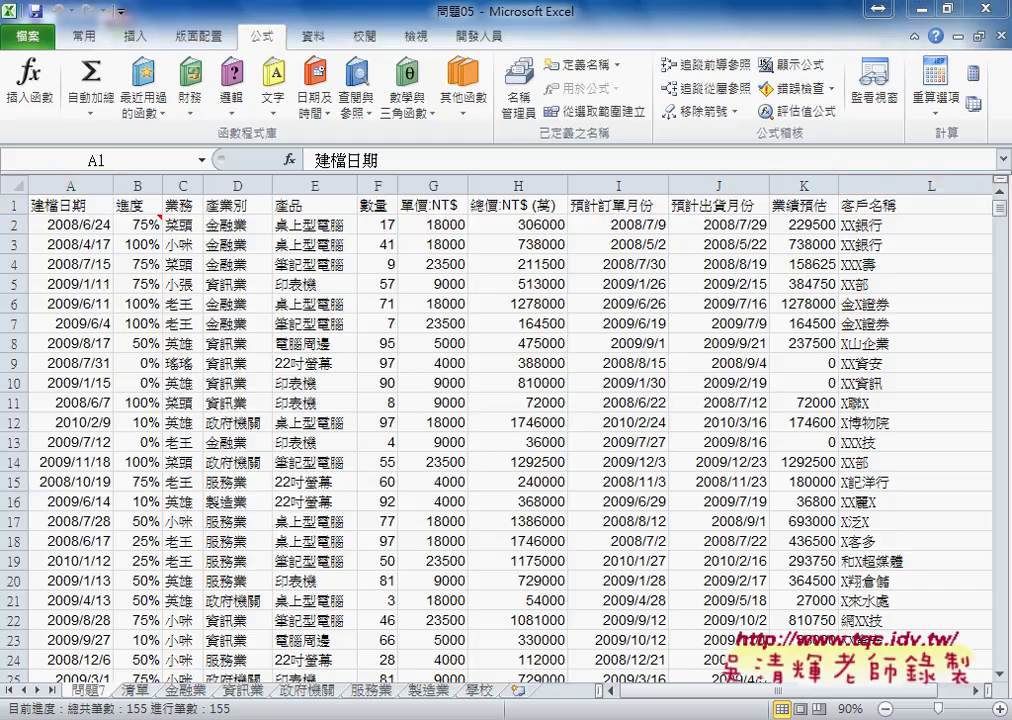
pyautogui.moveTo(515, 716)
pyautogui.click(727, 643)
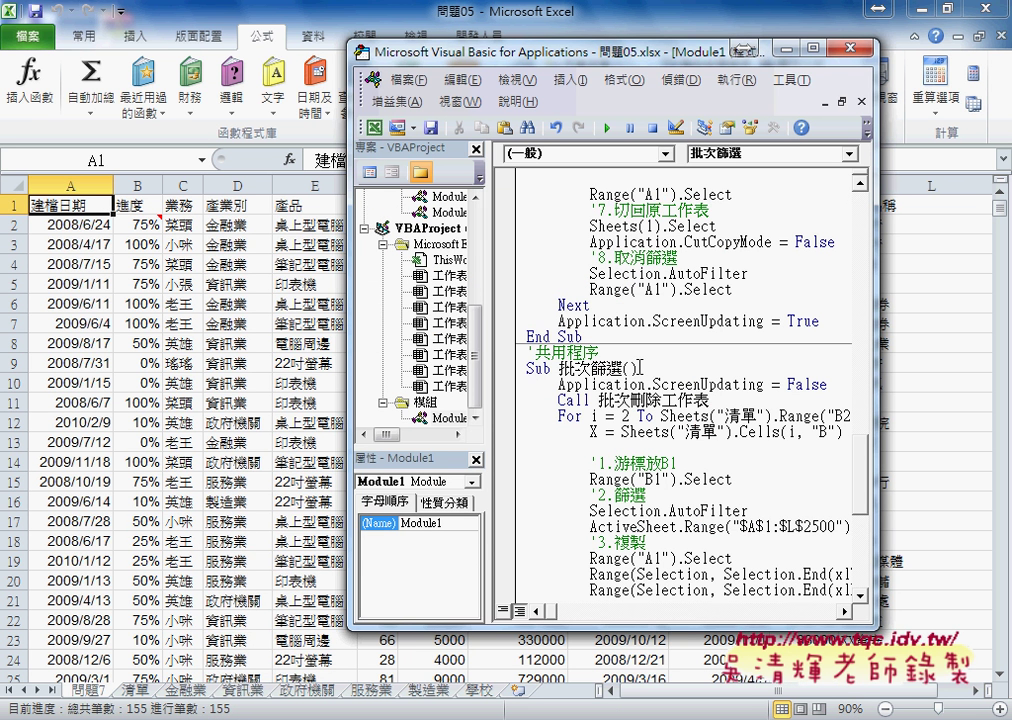
# - Declare 清單 As String inside the 批次篩選 parentheses
pyautogui.moveTo(624, 368); pyautogui.dragTo(636, 368)
pyautogui.click(652, 368)
pyautogui.write('ㄑ')
pyautogui.write('清幻')
pyautogui.write('單)')
pyautogui.write(',')
pyautogui.write('as ')
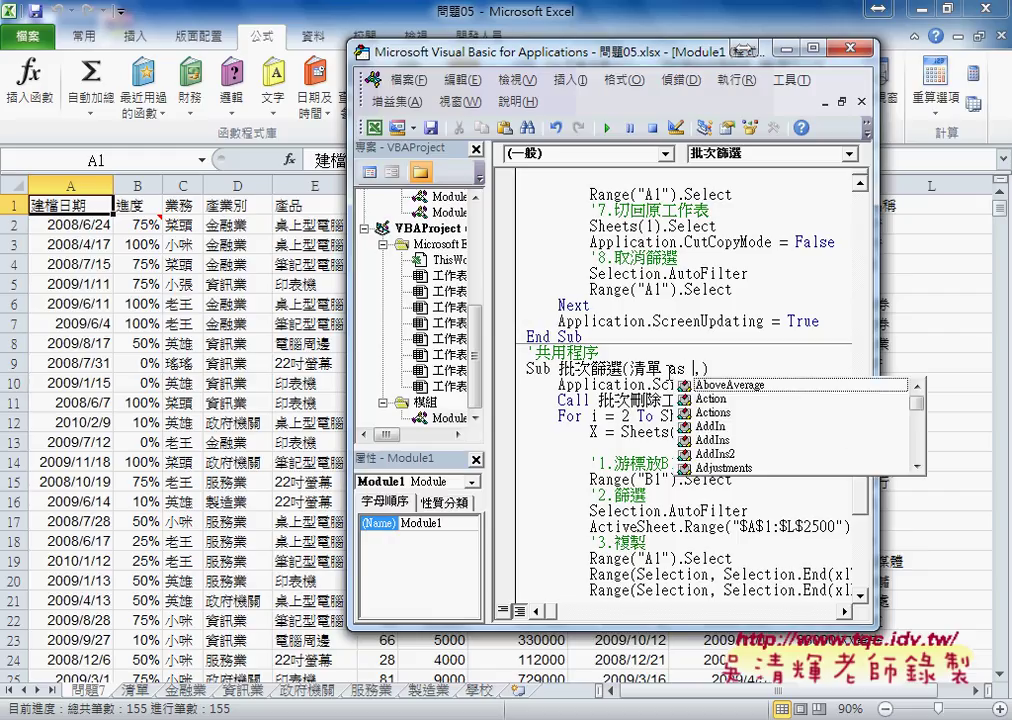
pyautogui.write('str')
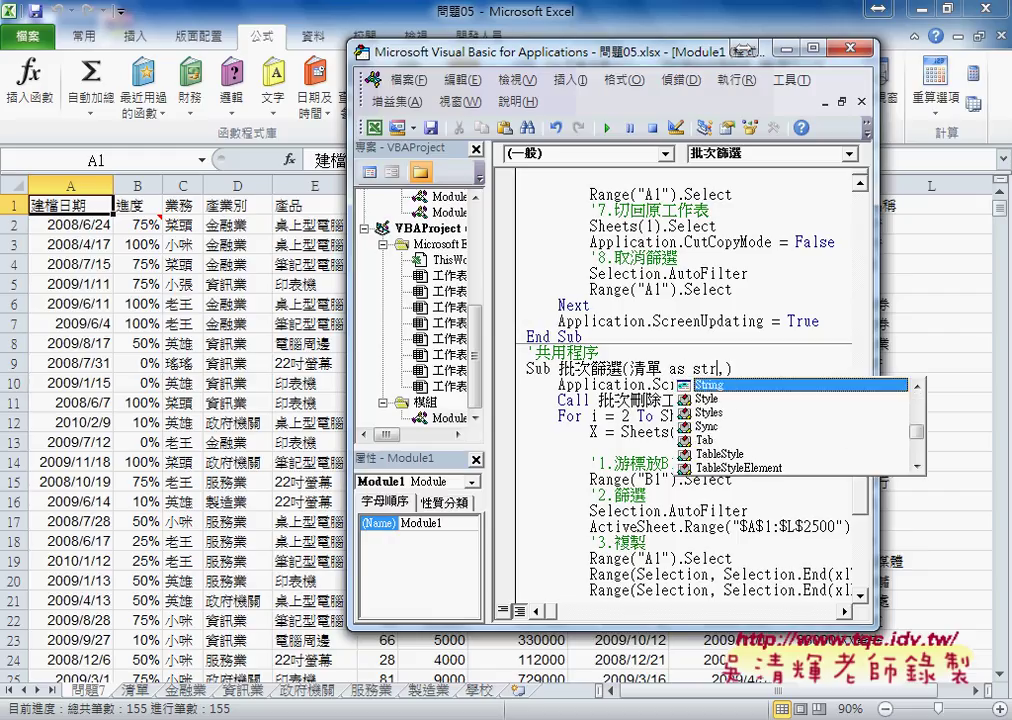
pyautogui.press('Left')
pyautogui.press('Left')
pyautogui.press('Left')
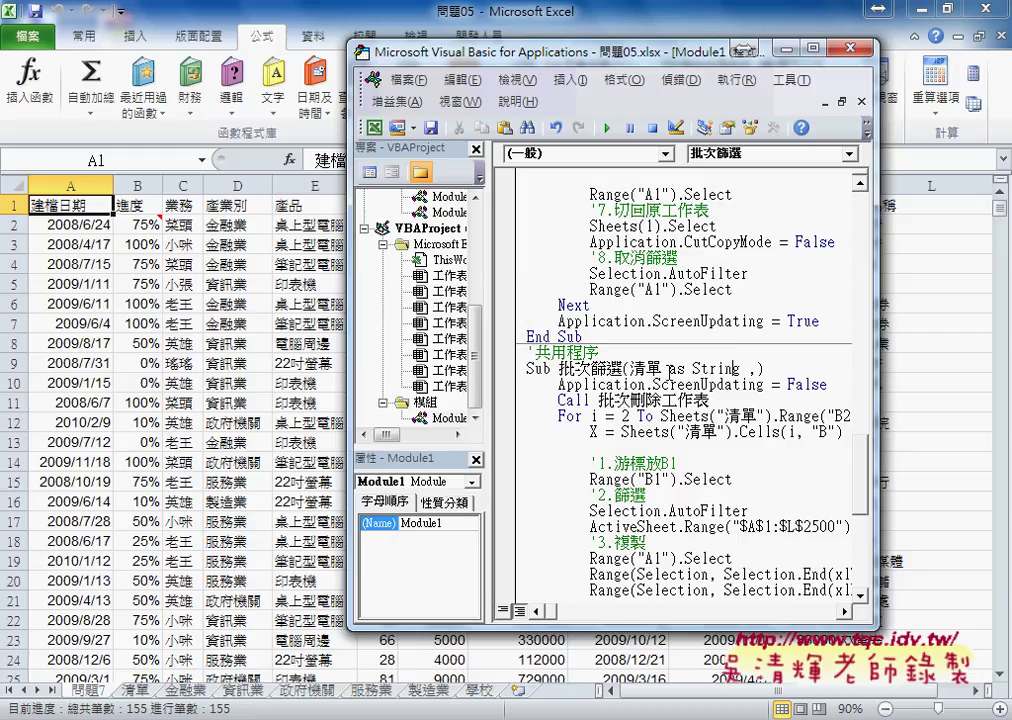
pyautogui.press('Left')
pyautogui.press('Left')
pyautogui.press('Left')
pyautogui.moveTo(668, 371); pyautogui.dragTo(741, 370)
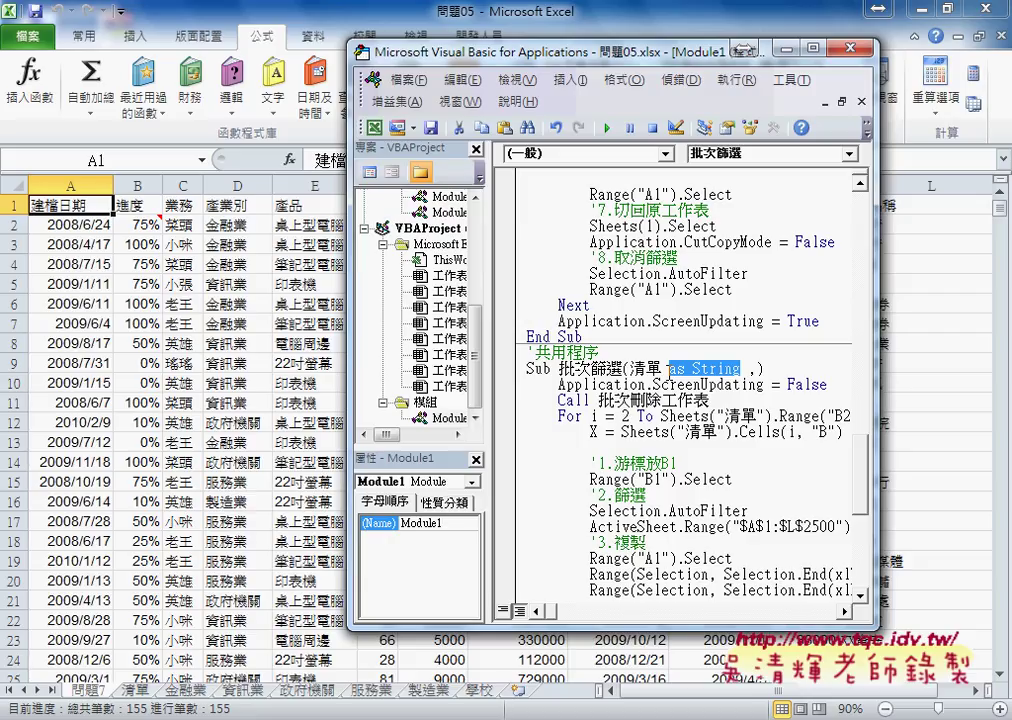
pyautogui.press('Right')
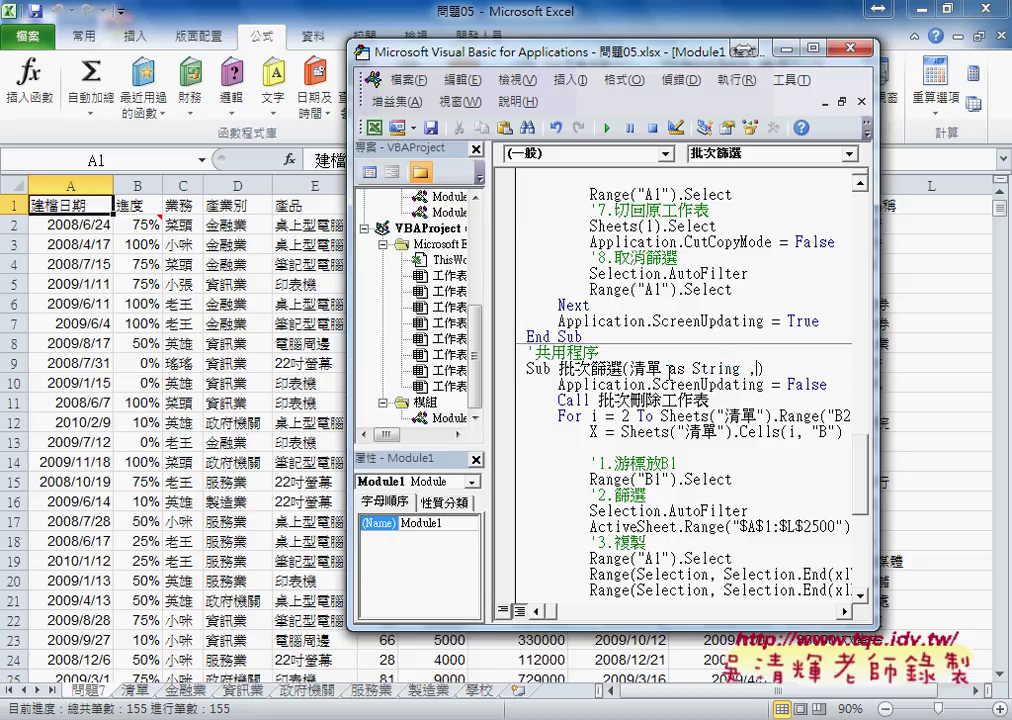
# - Add the second parameter 欄位 As Integer after 清單 As String
pyautogui.write('藍')
pyautogui.write('欄位')
pyautogui.write(')')
pyautogui.press('Return')
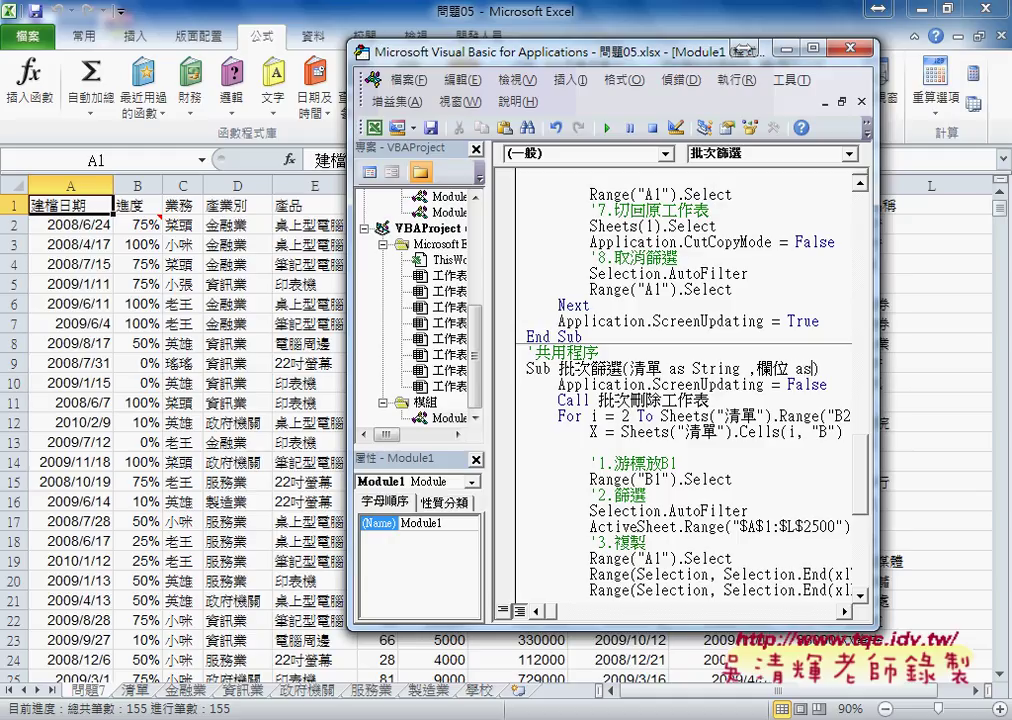
pyautogui.write('as i')
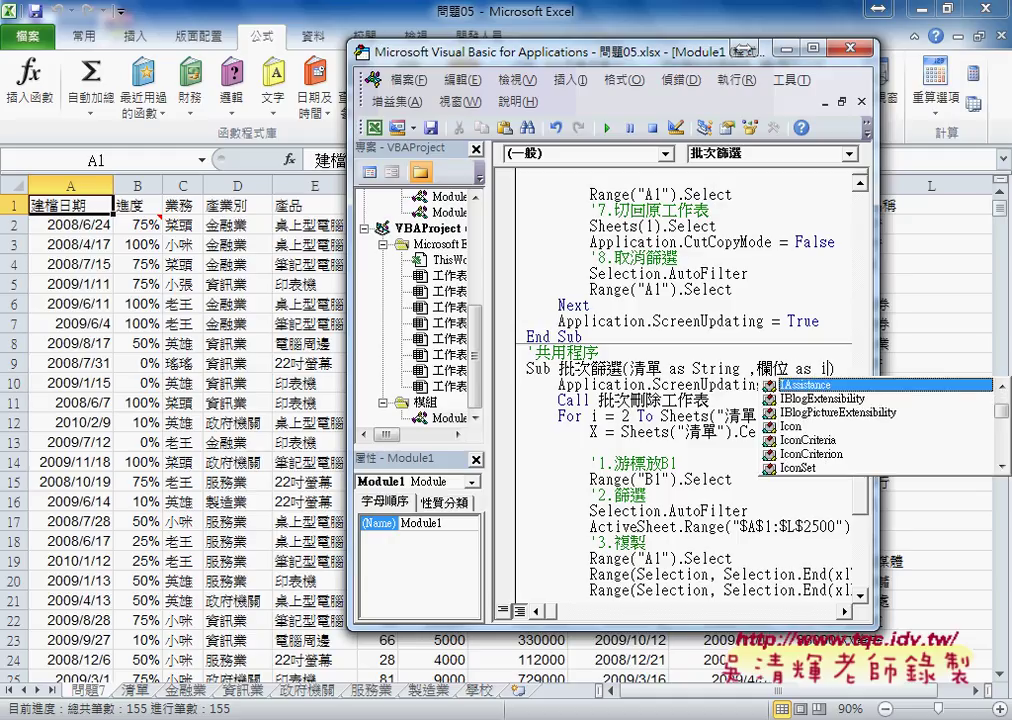
pyautogui.write('n')
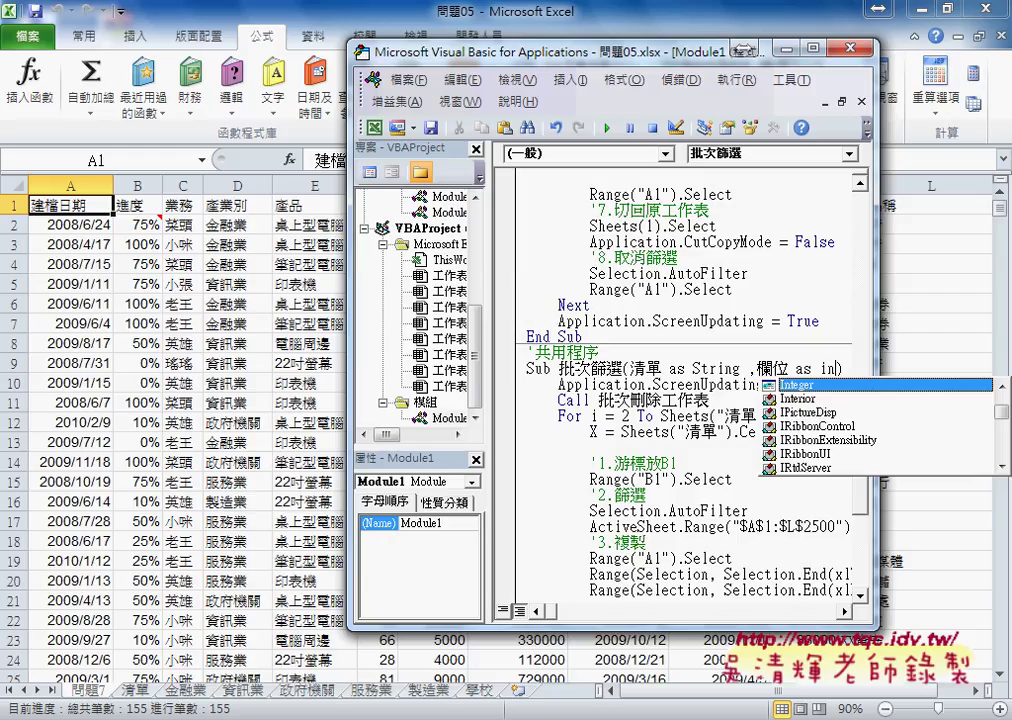
pyautogui.press('Tab')
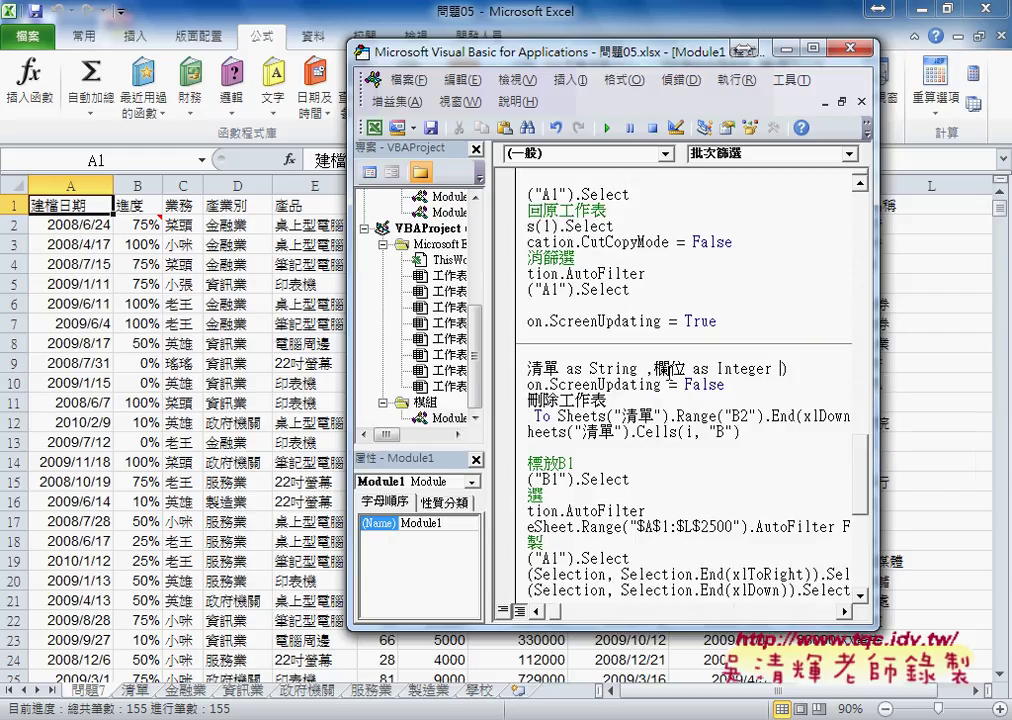
pyautogui.press('Down')
# - Widen the VBA editor and shift it left so 批次篩選(清單 As String, 欄位 As Integer) fits
pyautogui.moveTo(716, 369); pyautogui.dragTo(771, 369)
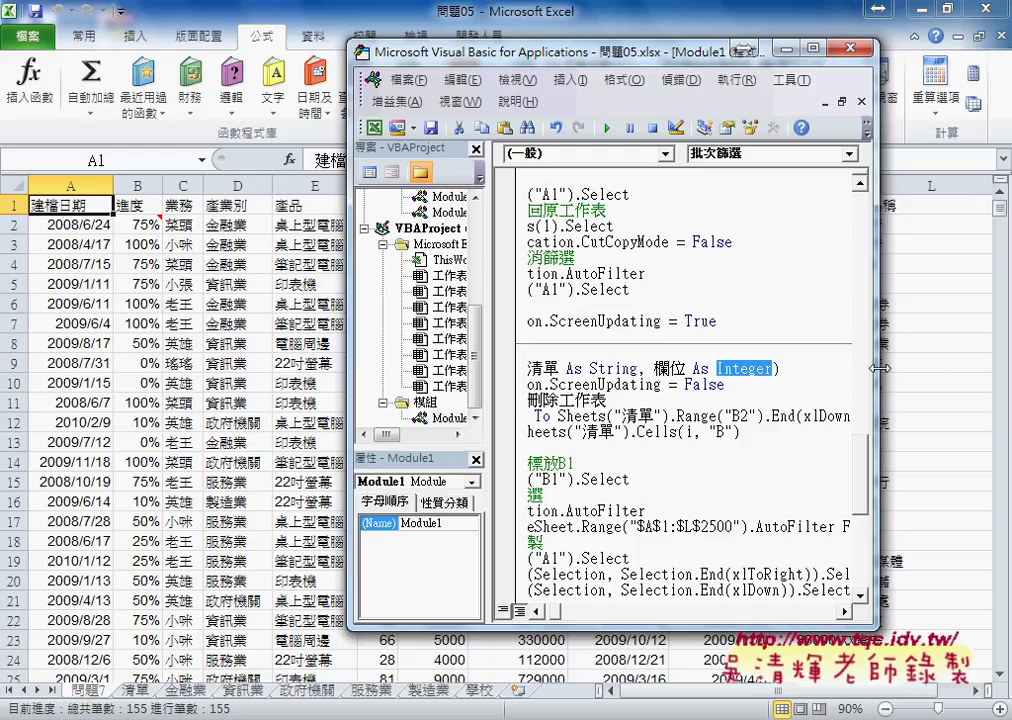
pyautogui.moveTo(877, 369); pyautogui.dragTo(992, 369)
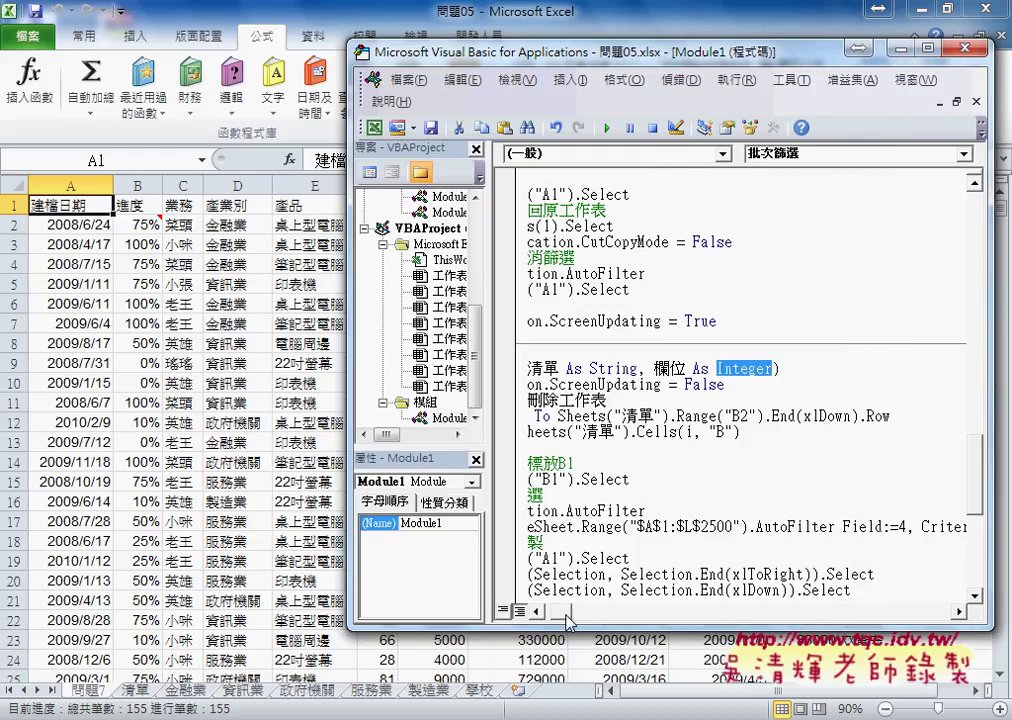
pyautogui.moveTo(565, 610); pyautogui.dragTo(545, 610)
pyautogui.moveTo(789, 369); pyautogui.dragTo(877, 369)
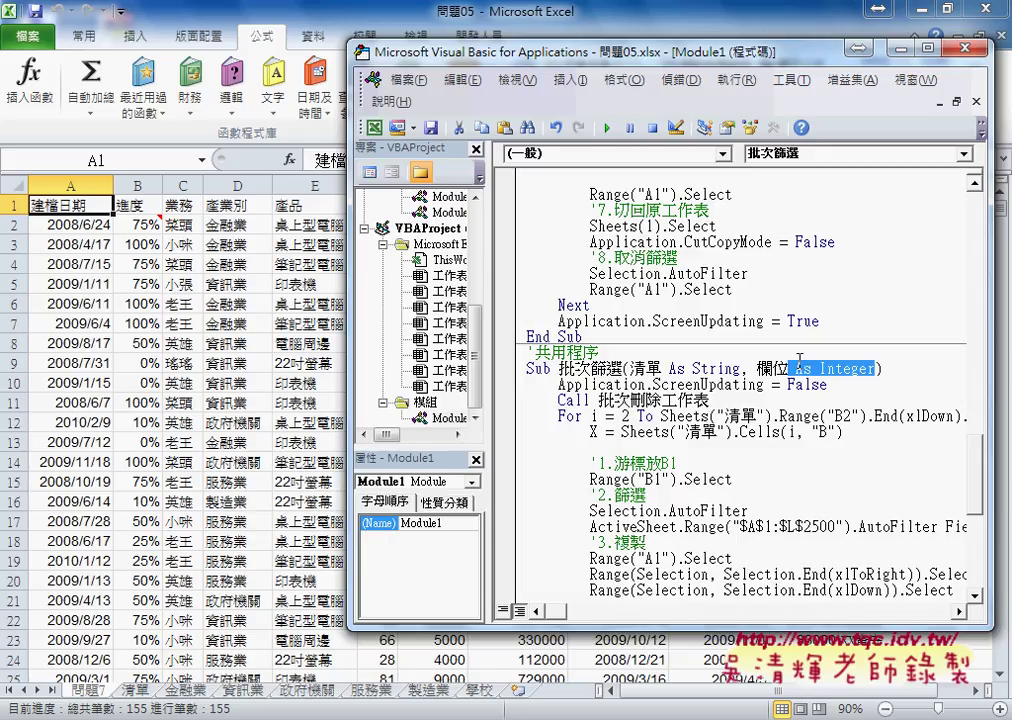
pyautogui.moveTo(496, 60); pyautogui.dragTo(288, 58)
pyautogui.moveTo(777, 423); pyautogui.dragTo(971, 423)
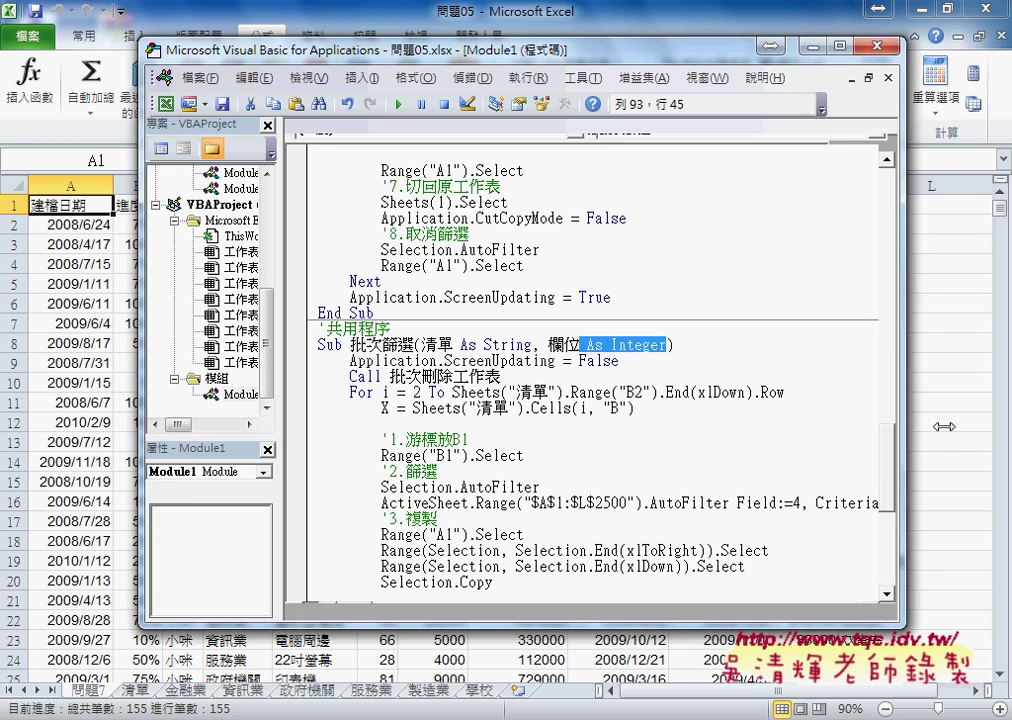
pyautogui.moveTo(421, 344); pyautogui.dragTo(453, 344)
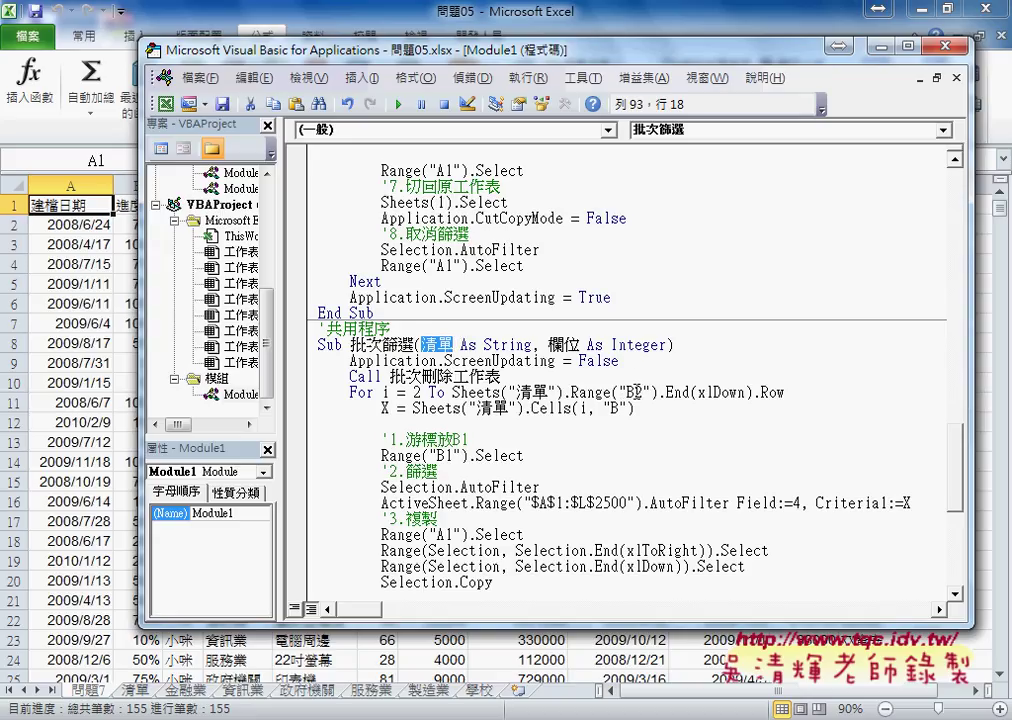
# - Replace "B" in Cells(i, "B") with 清單 and start rewriting Range("B2")
pyautogui.moveTo(617, 392)
pyautogui.mouseDown()
pyautogui.moveTo(628, 392)
pyautogui.moveTo(625, 408)
pyautogui.mouseUp()
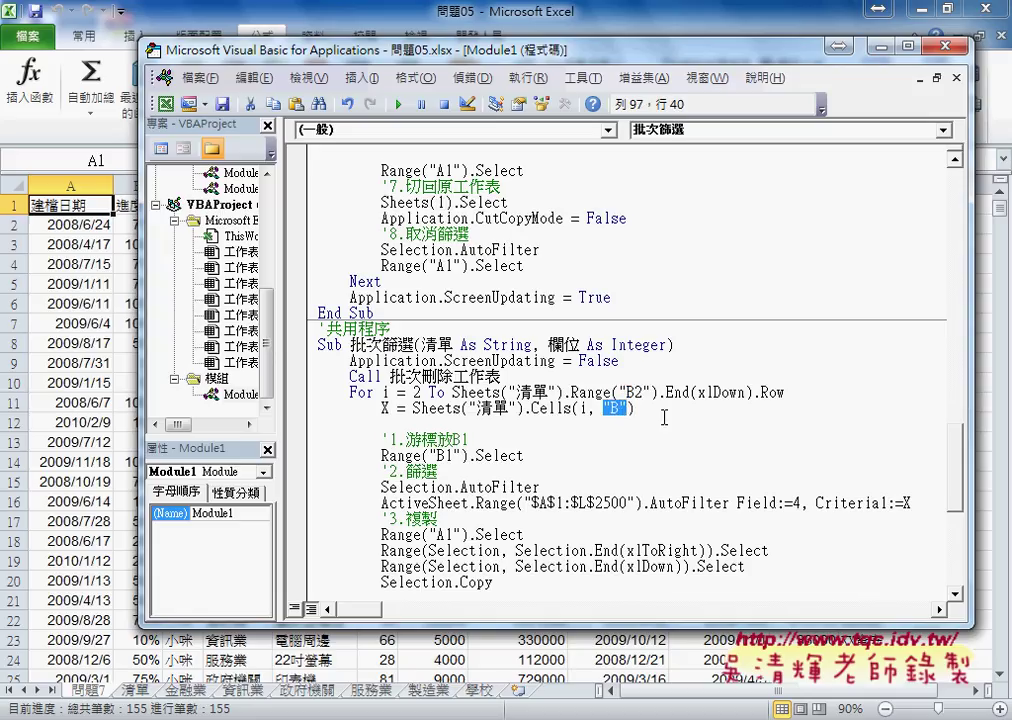
pyautogui.write('清單')
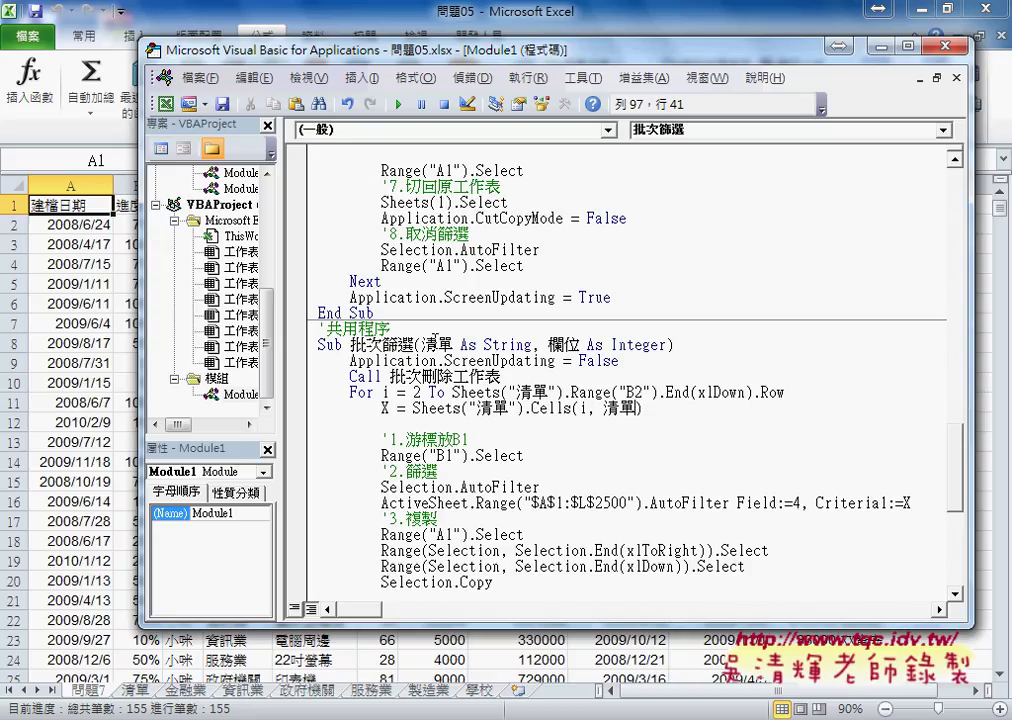
pyautogui.hotkey('shift', 'Right')
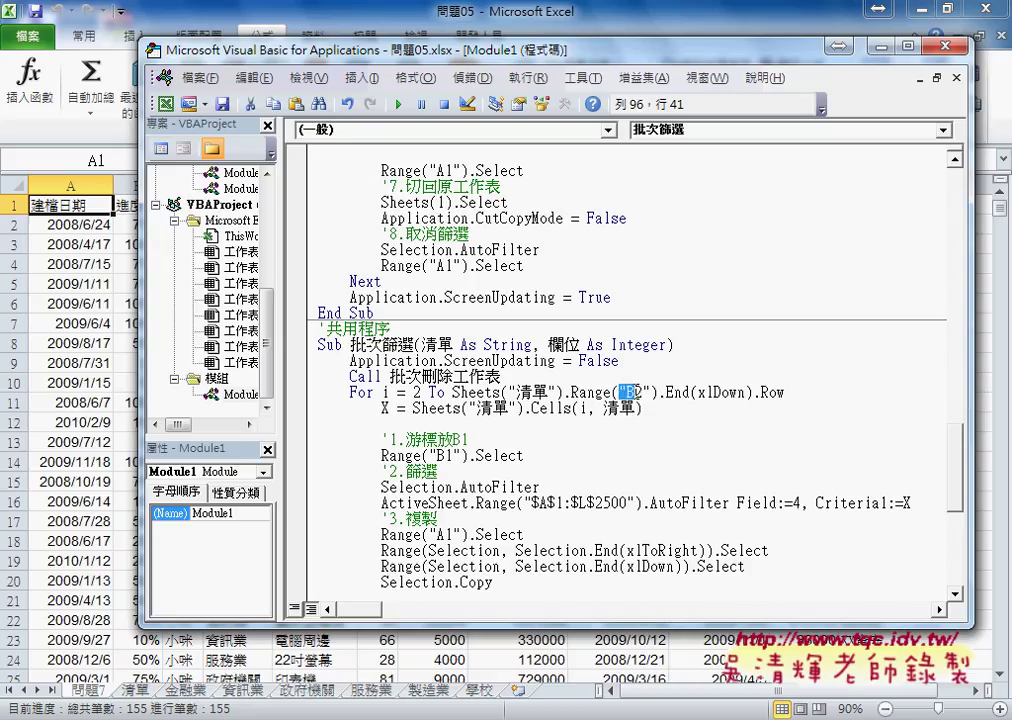
pyautogui.hotkey('shift', 'Left')
pyautogui.click(631, 392)
pyautogui.press('BackSpace')
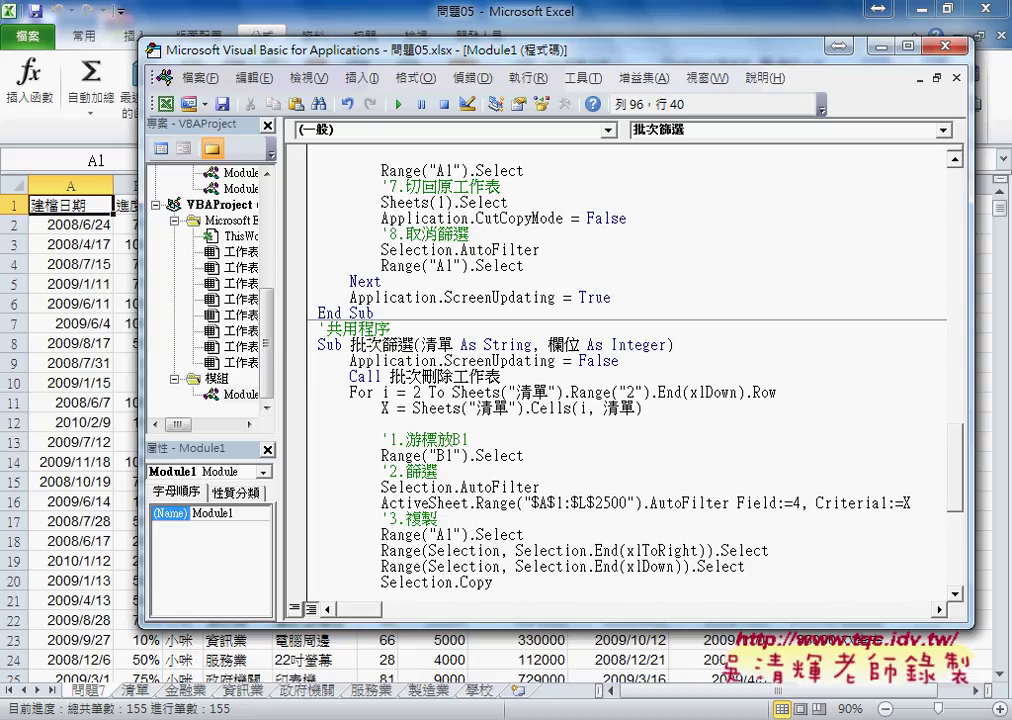
pyautogui.press('Left')
pyautogui.write('清單')
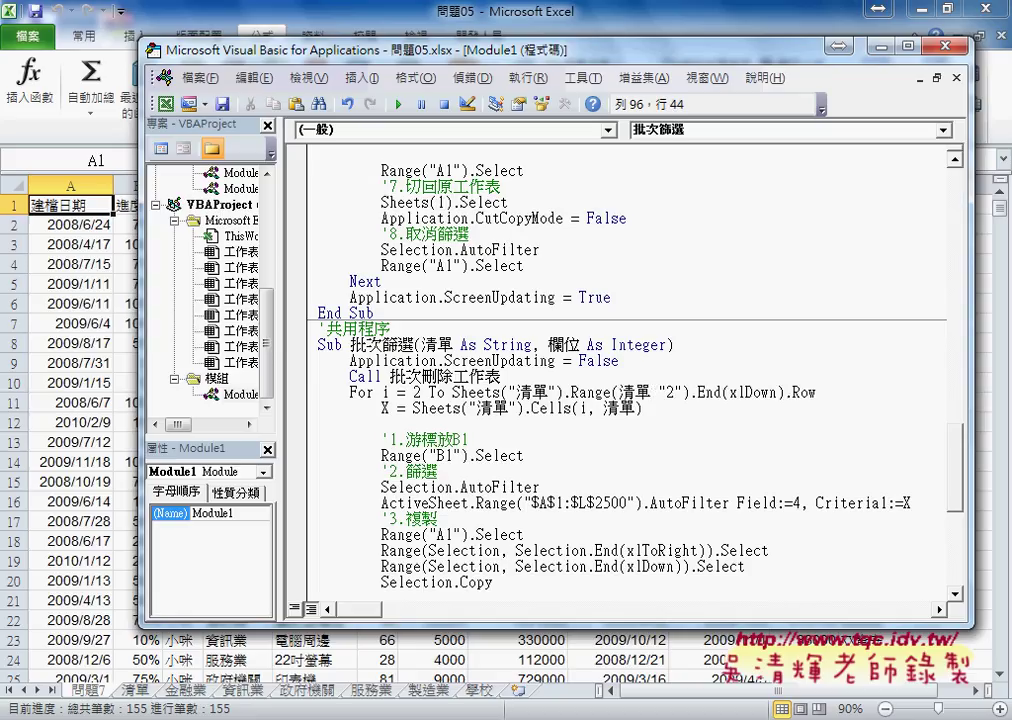
pyautogui.write(' &')
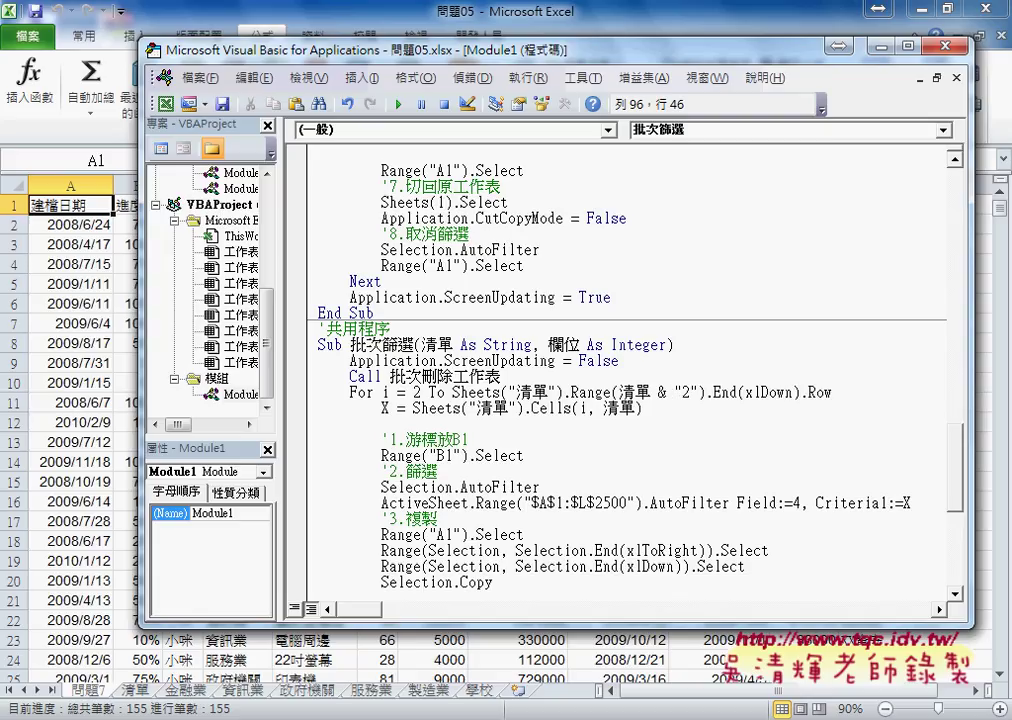
# - Correct the range address so it reads Range(清單 & "2")
pyautogui.moveTo(620, 392); pyautogui.dragTo(691, 395)
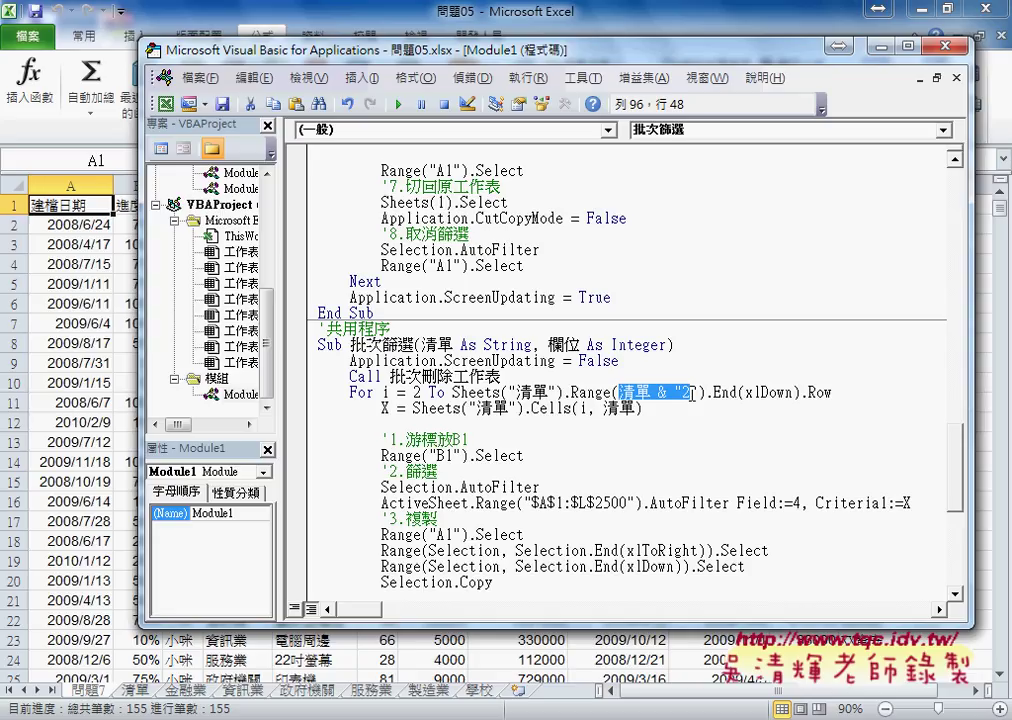
pyautogui.click(676, 392)
pyautogui.press('BackSpace')
pyautogui.press('BackSpace')
pyautogui.press('BackSpace')
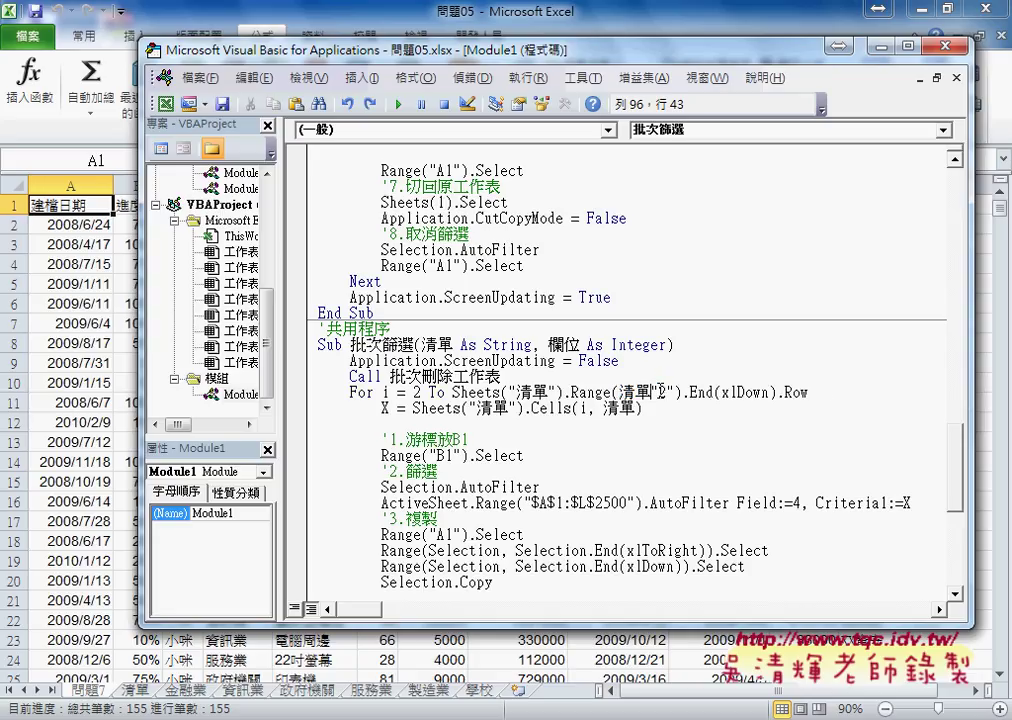
pyautogui.press('BackSpace')
pyautogui.press('BackSpace')
pyautogui.press('Right')
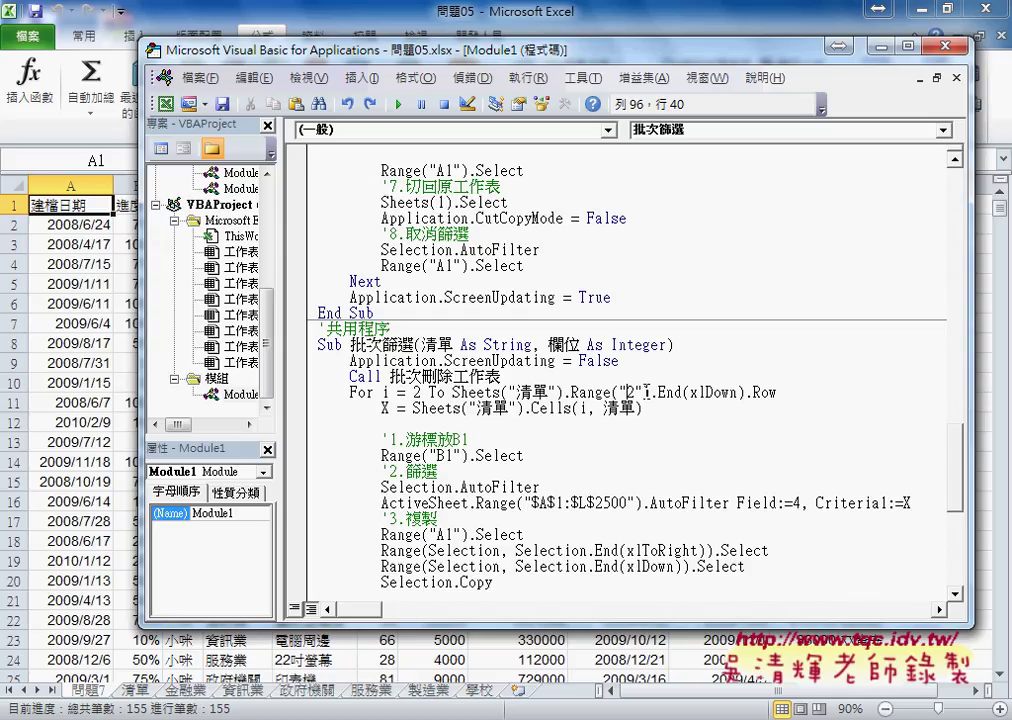
pyautogui.write('清單')
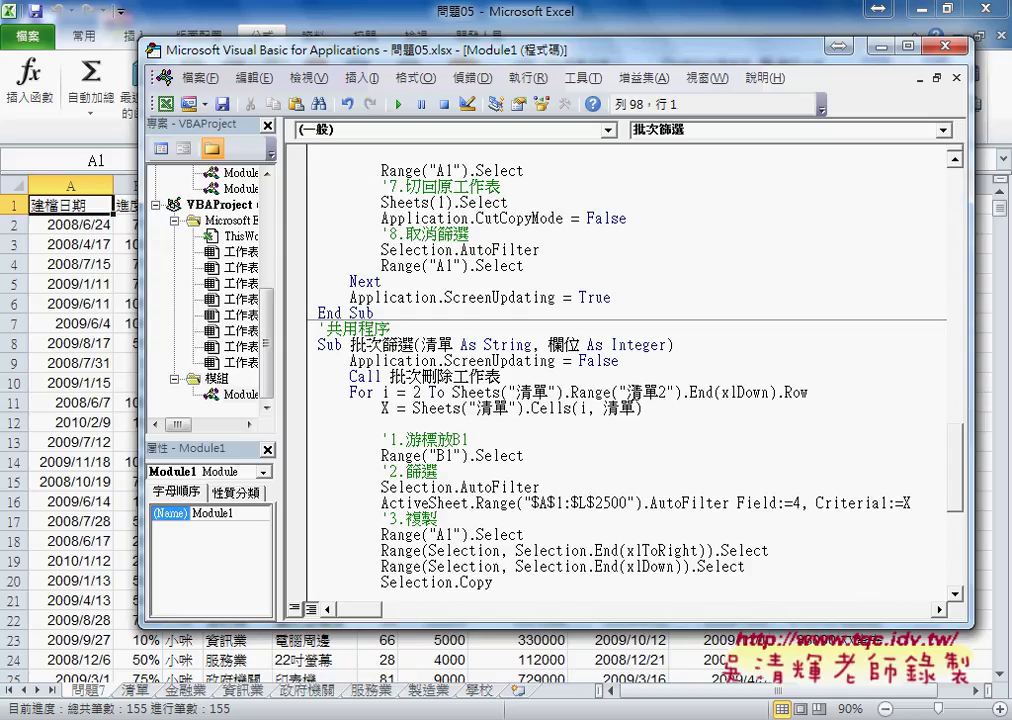
pyautogui.doubleClick(665, 392)
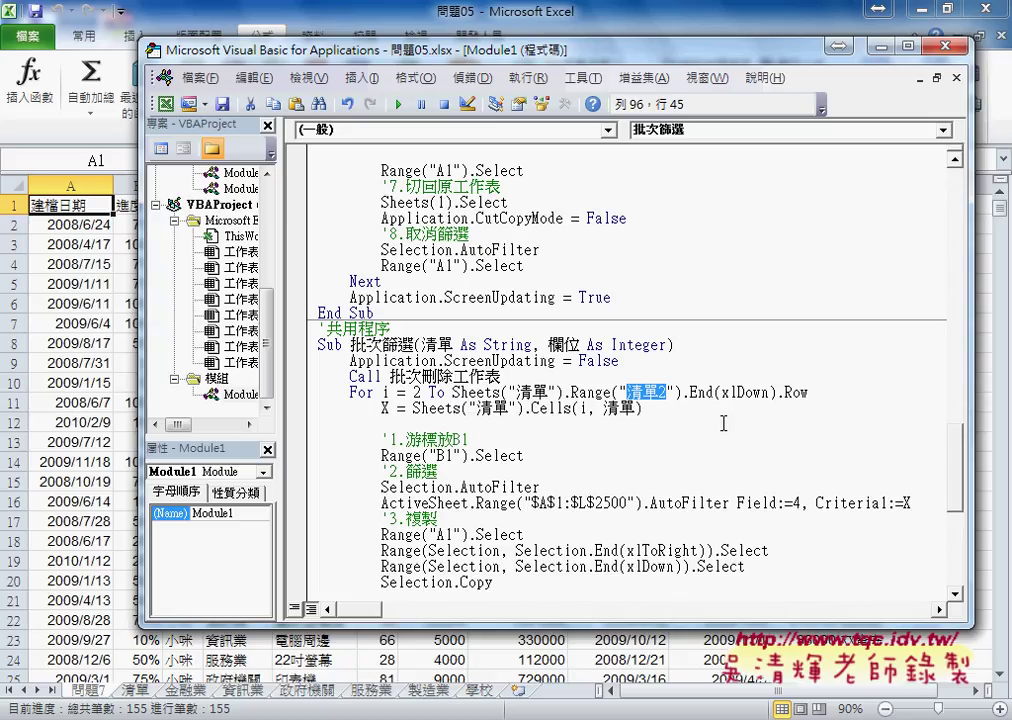
pyautogui.moveTo(658, 392); pyautogui.dragTo(624, 392)
pyautogui.press('Delete')
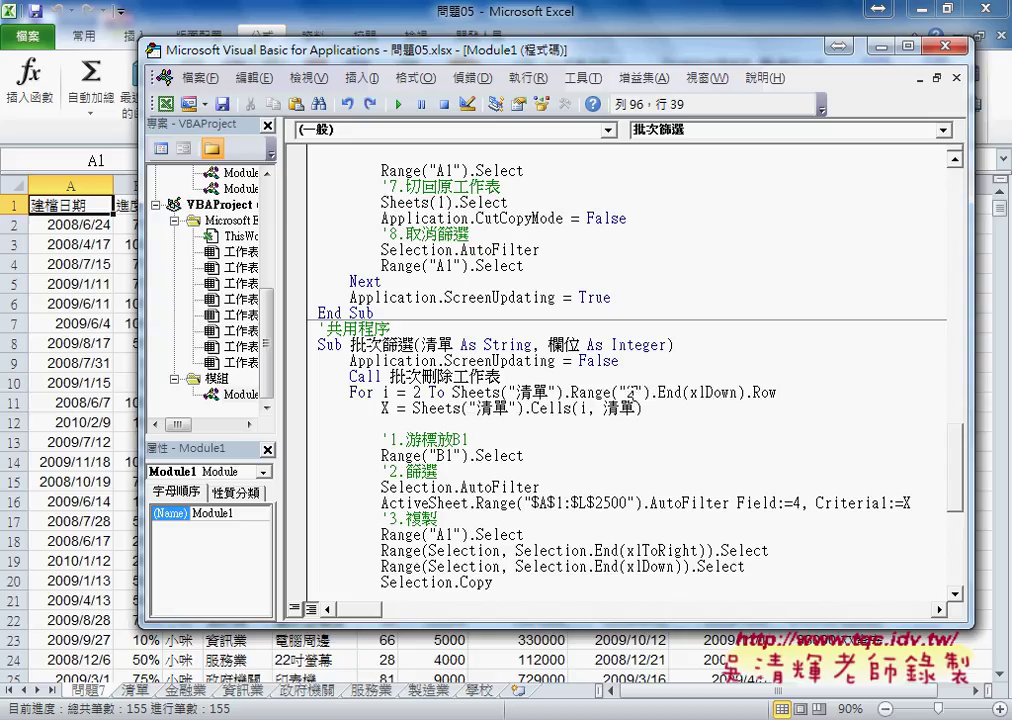
pyautogui.write('清單 ')
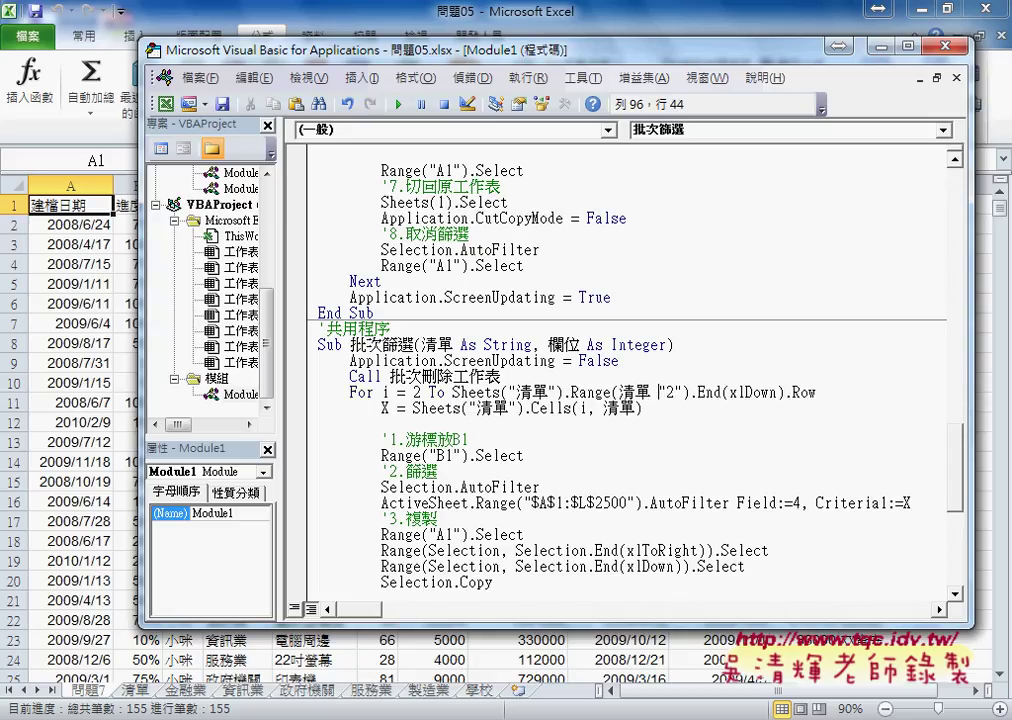
pyautogui.write('&')
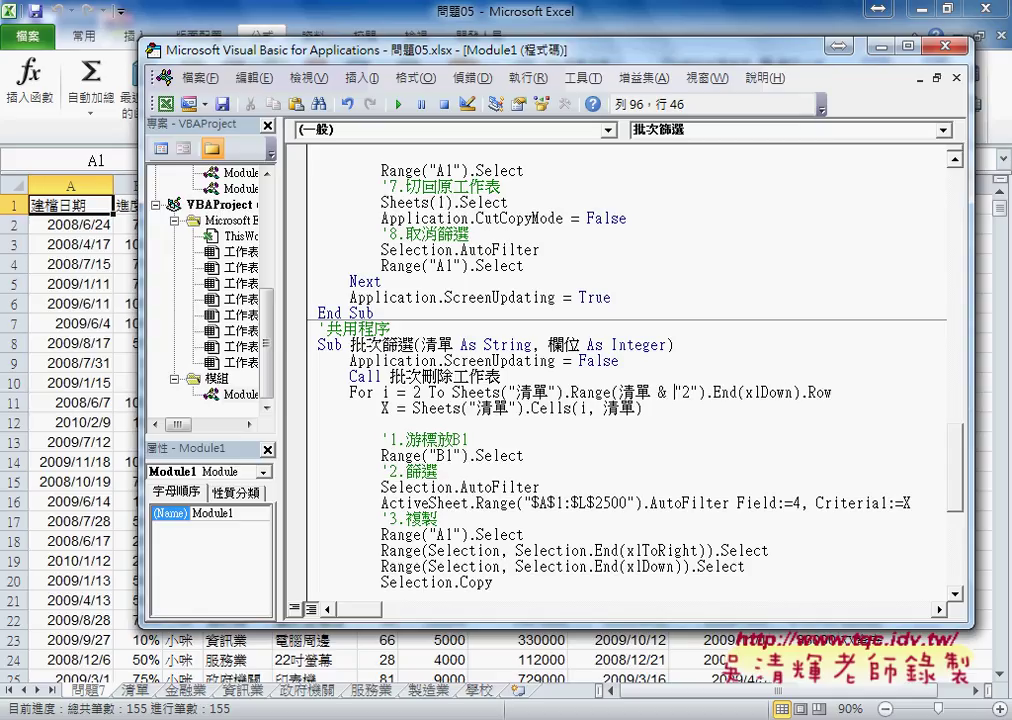
# - Change the AutoFilter Field:=4 to Field:=欄位
pyautogui.click(606, 392)
pyautogui.doubleClick(797, 503)
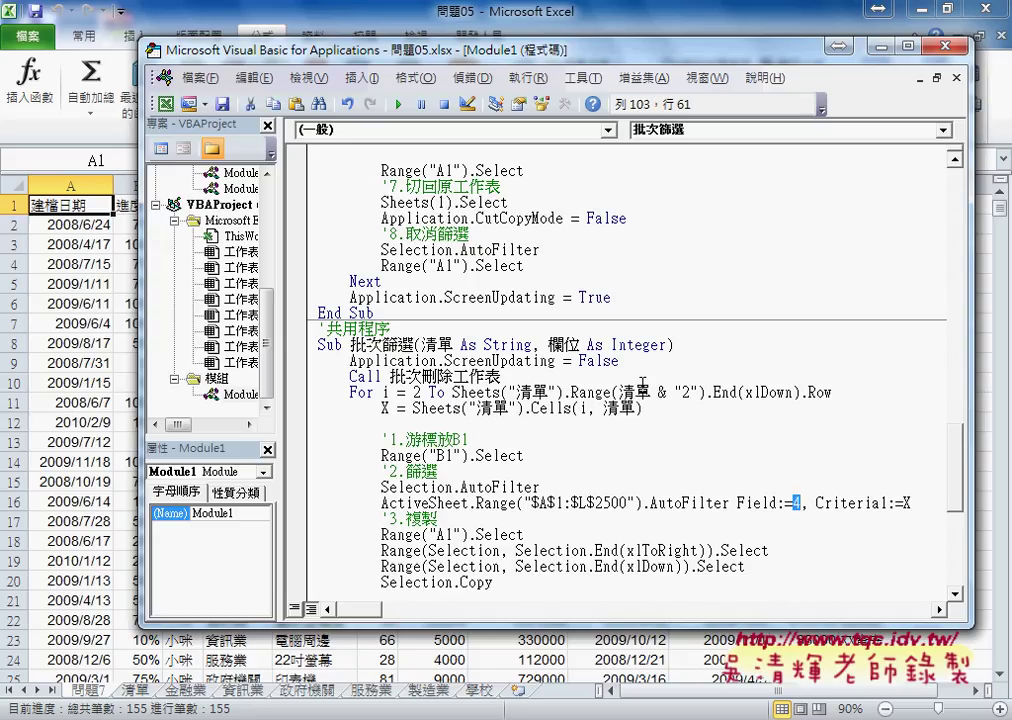
pyautogui.doubleClick(575, 344)
pyautogui.hotkey('ctrl', 'c')
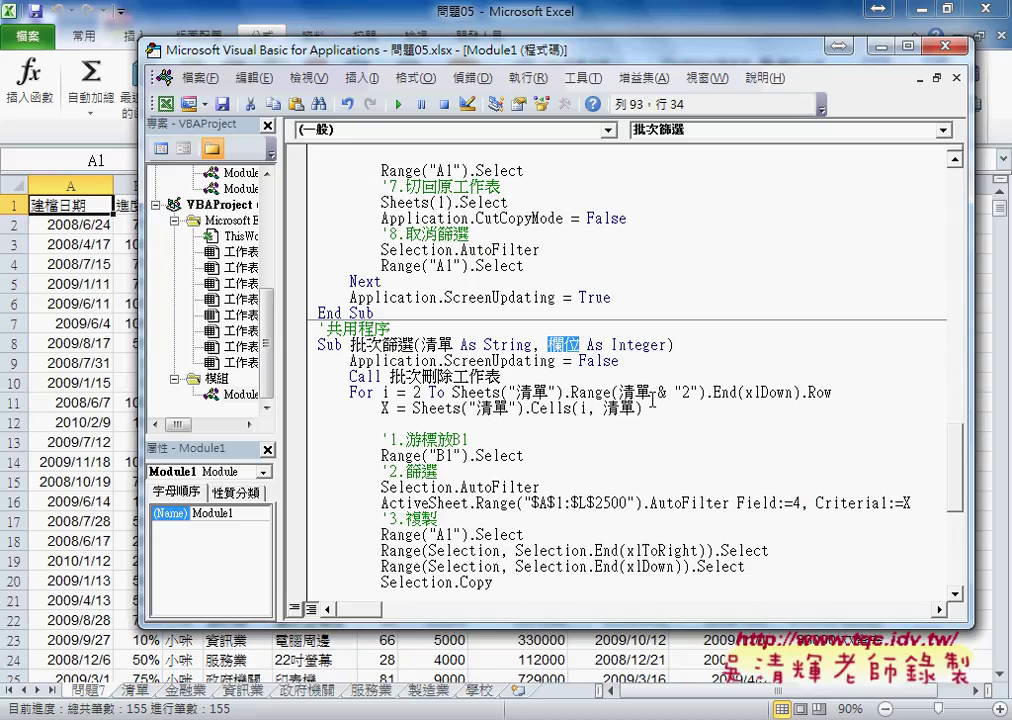
pyautogui.doubleClick(797, 503)
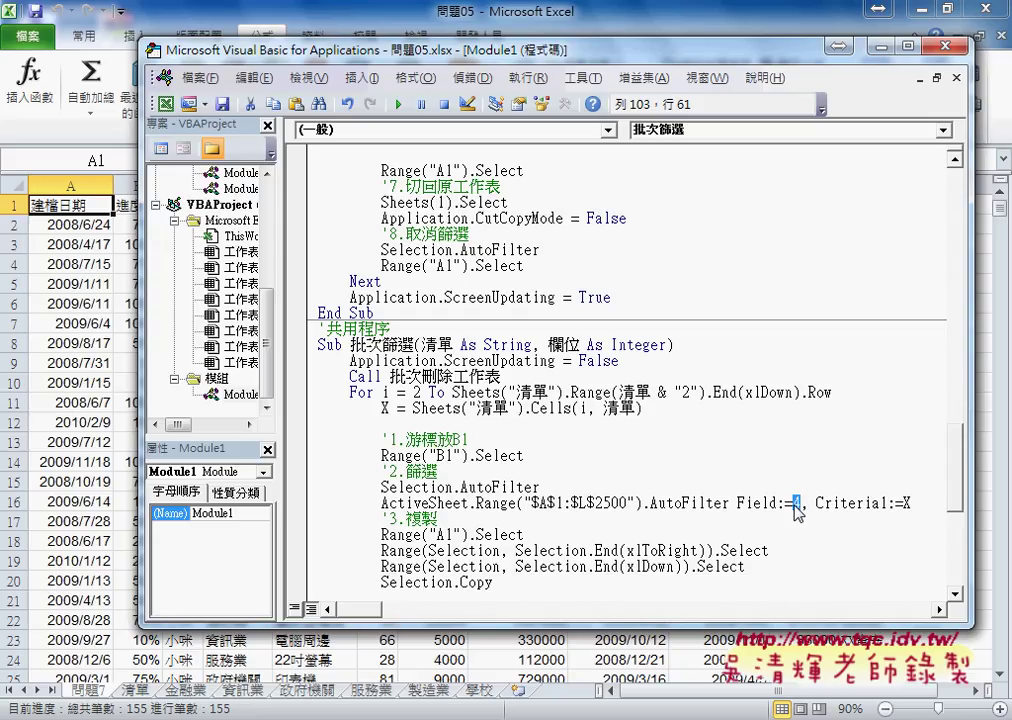
pyautogui.hotkey('ctrl', 'v')
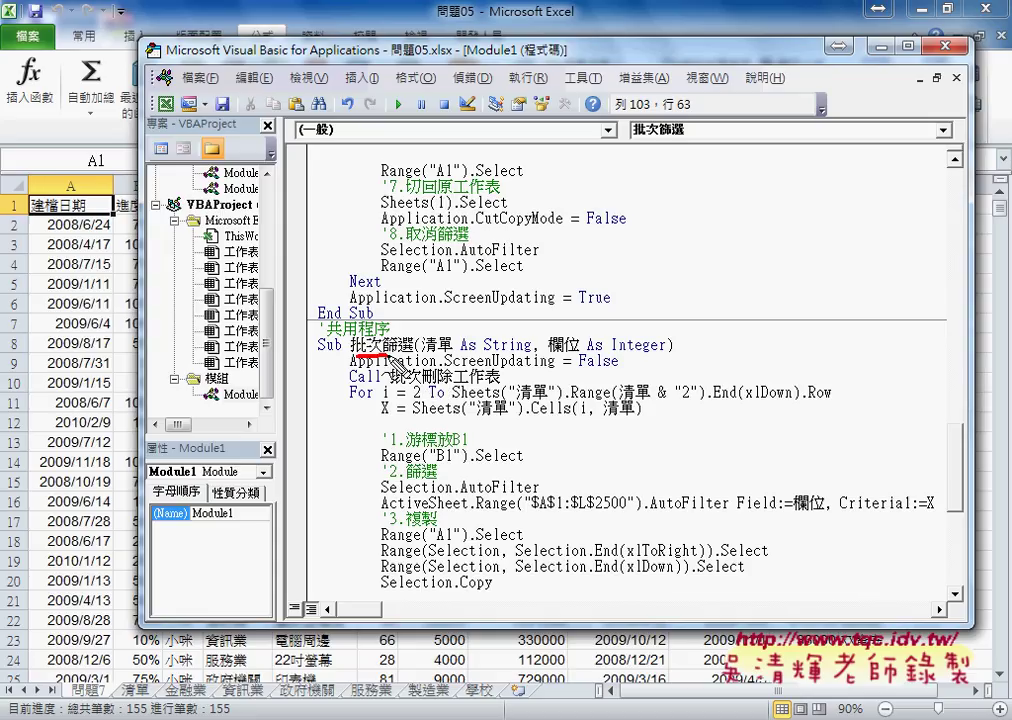
pyautogui.moveTo(390, 352); pyautogui.dragTo(450, 352)
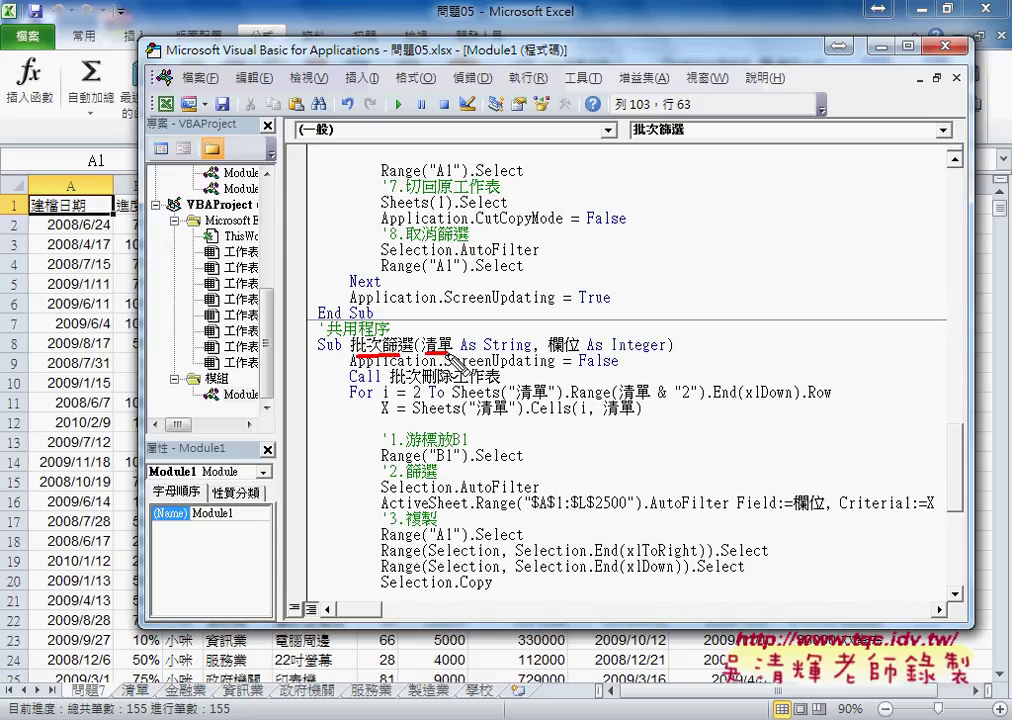
pyautogui.moveTo(512, 352); pyautogui.dragTo(626, 386)
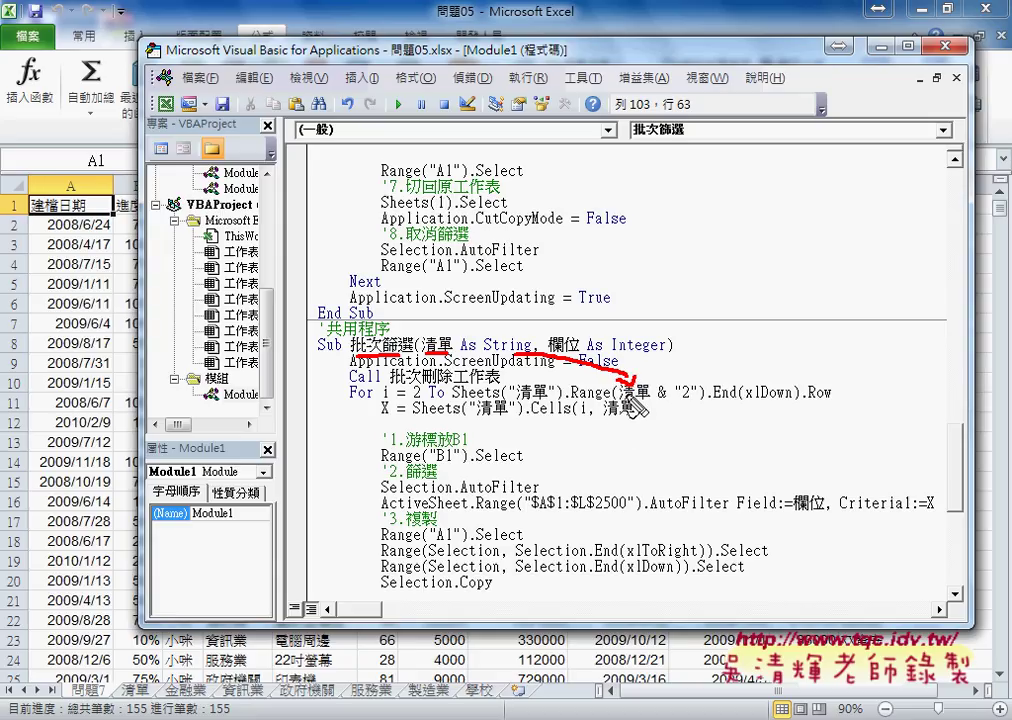
pyautogui.moveTo(609, 416); pyautogui.dragTo(633, 416)
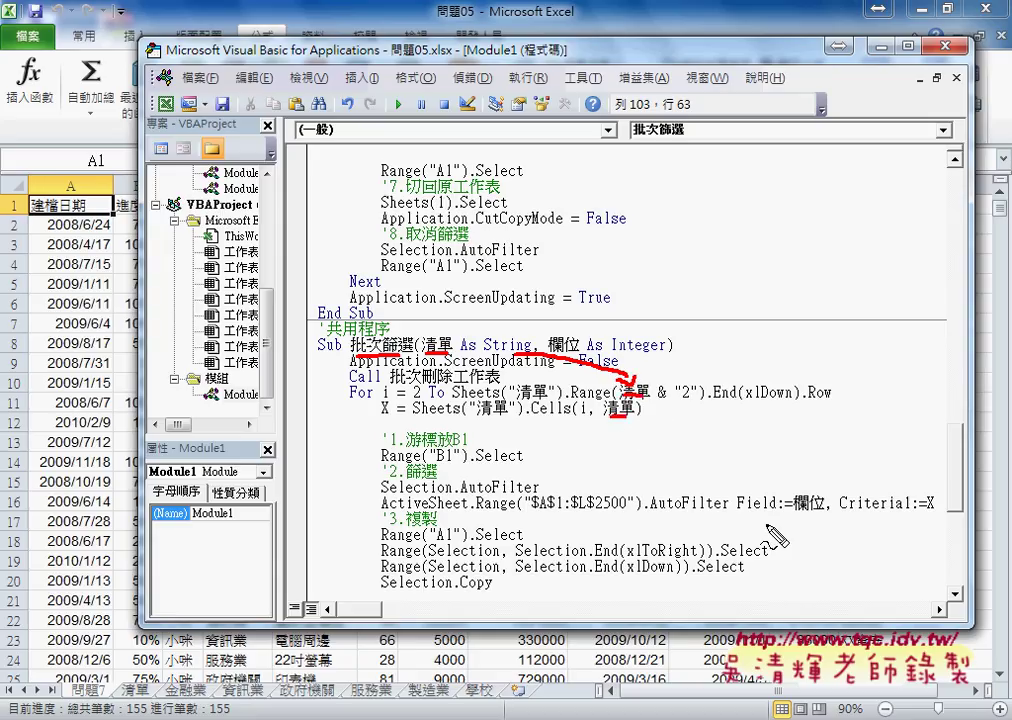
pyautogui.moveTo(578, 352)
pyautogui.mouseDown()
pyautogui.moveTo(840, 507)
pyautogui.moveTo(803, 547)
pyautogui.mouseUp()
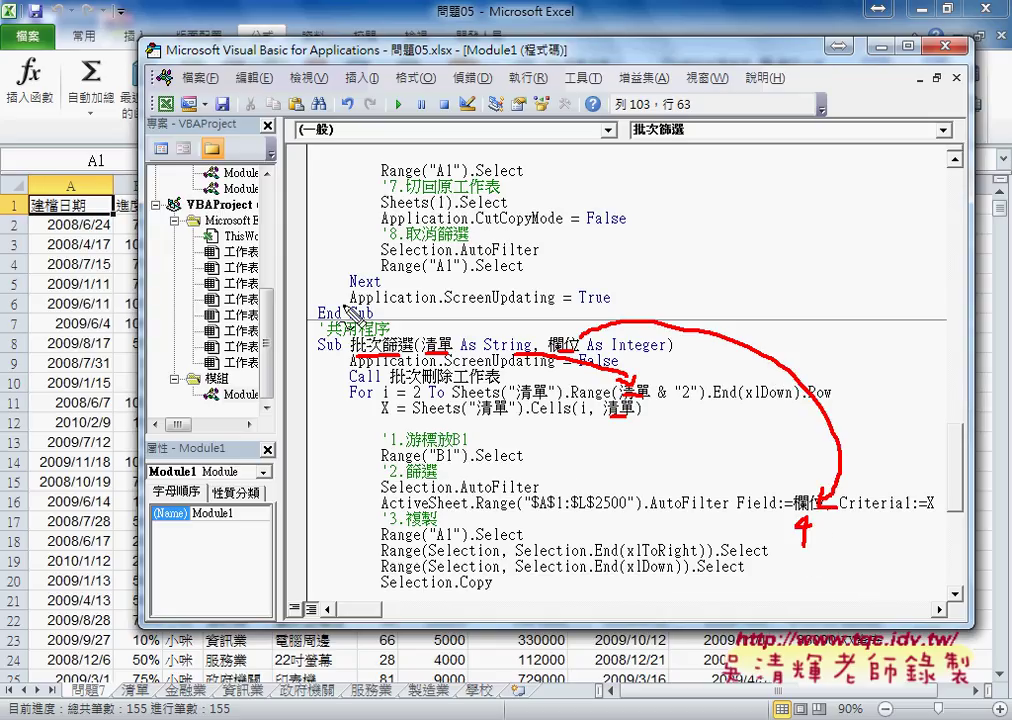
pyautogui.moveTo(398, 588); pyautogui.dragTo(467, 534)
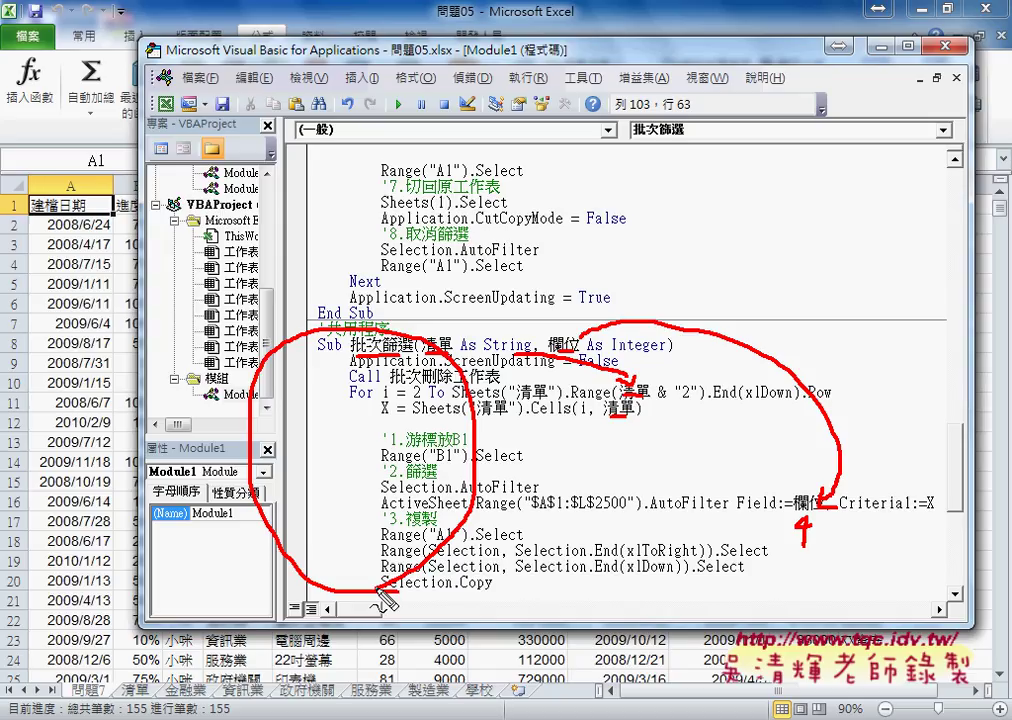
pyautogui.press('Escape')
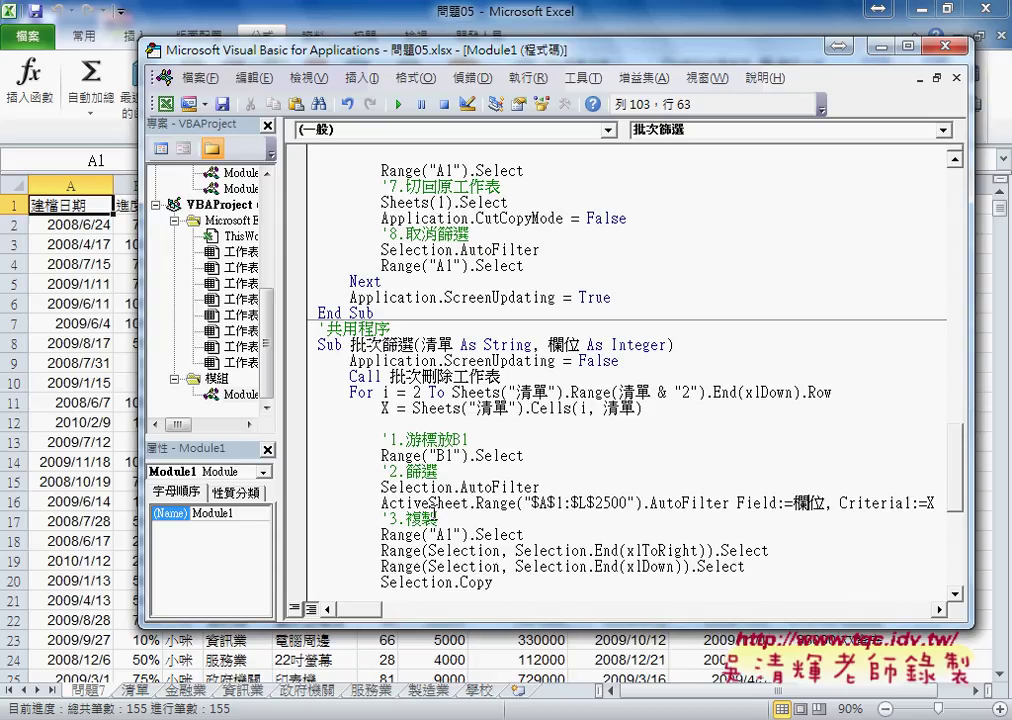
pyautogui.scroll(1, 434, 510)
pyautogui.scroll(1, 435, 512)
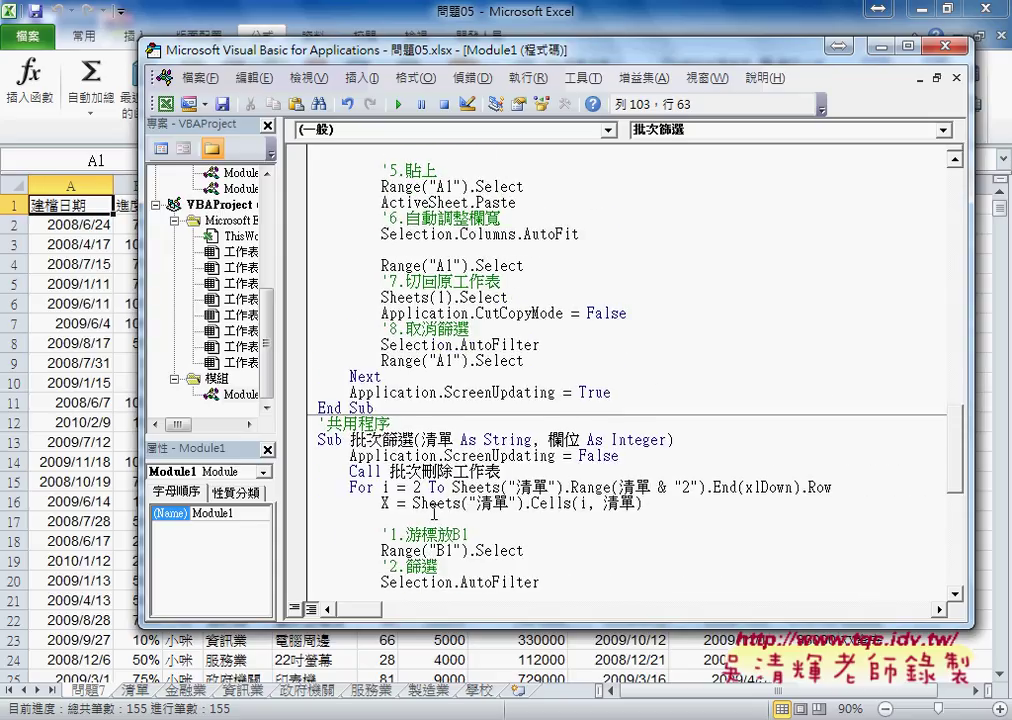
pyautogui.scroll(3, 434, 512)
pyautogui.scroll(4, 438, 480)
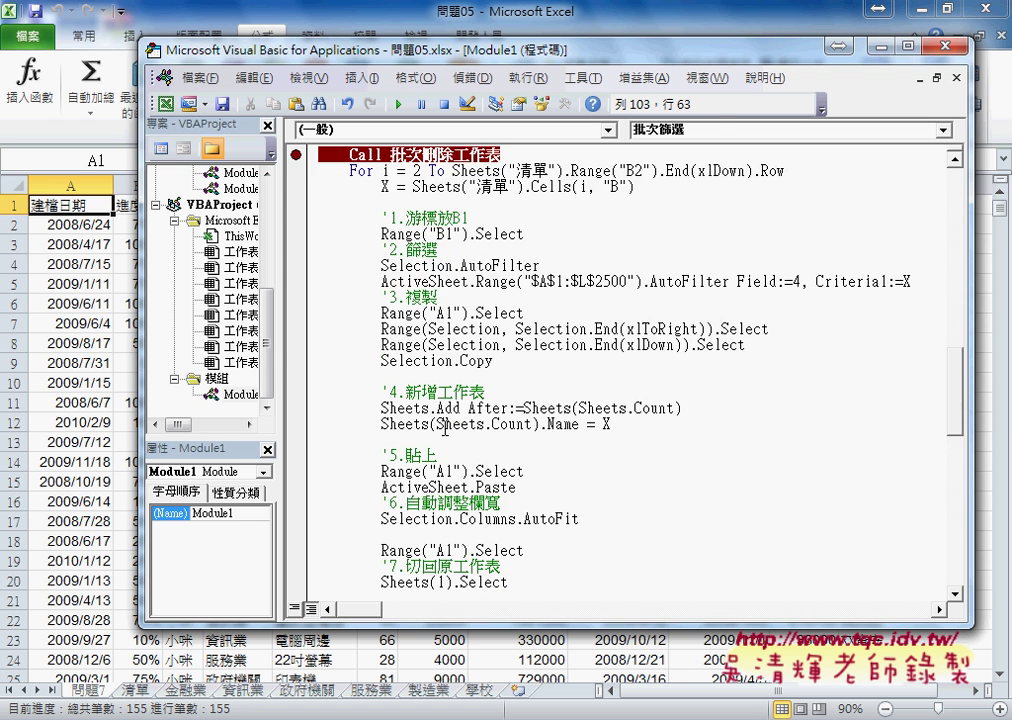
pyautogui.scroll(1, 444, 428)
pyautogui.moveTo(476, 218)
pyautogui.mouseDown()
pyautogui.moveTo(317, 218)
pyautogui.moveTo(460, 218)
pyautogui.mouseUp()
pyautogui.click(413, 218)
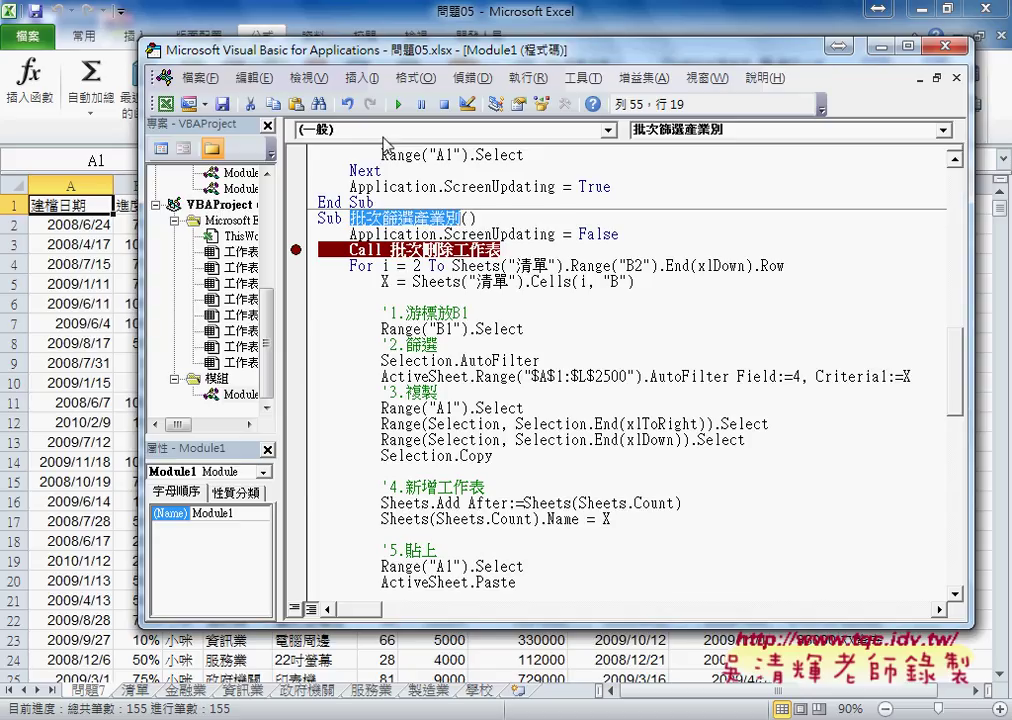
pyautogui.click(366, 80)
# - Insert a new public procedure named 批次篩選產業別2
pyautogui.click(385, 101)
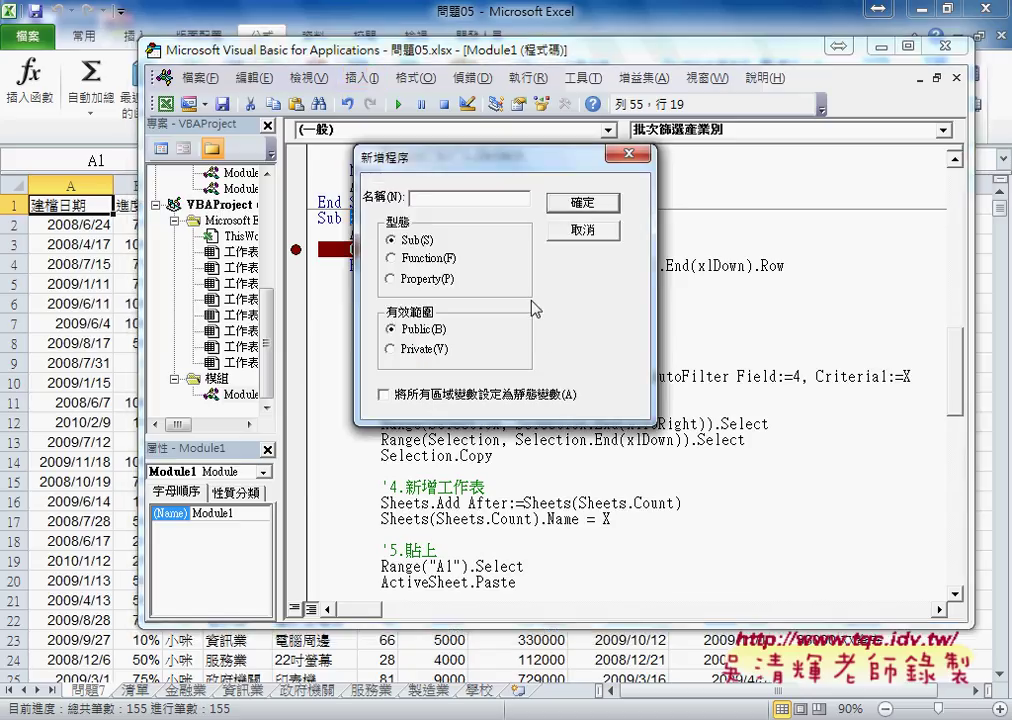
pyautogui.write('批次篩選產業別')
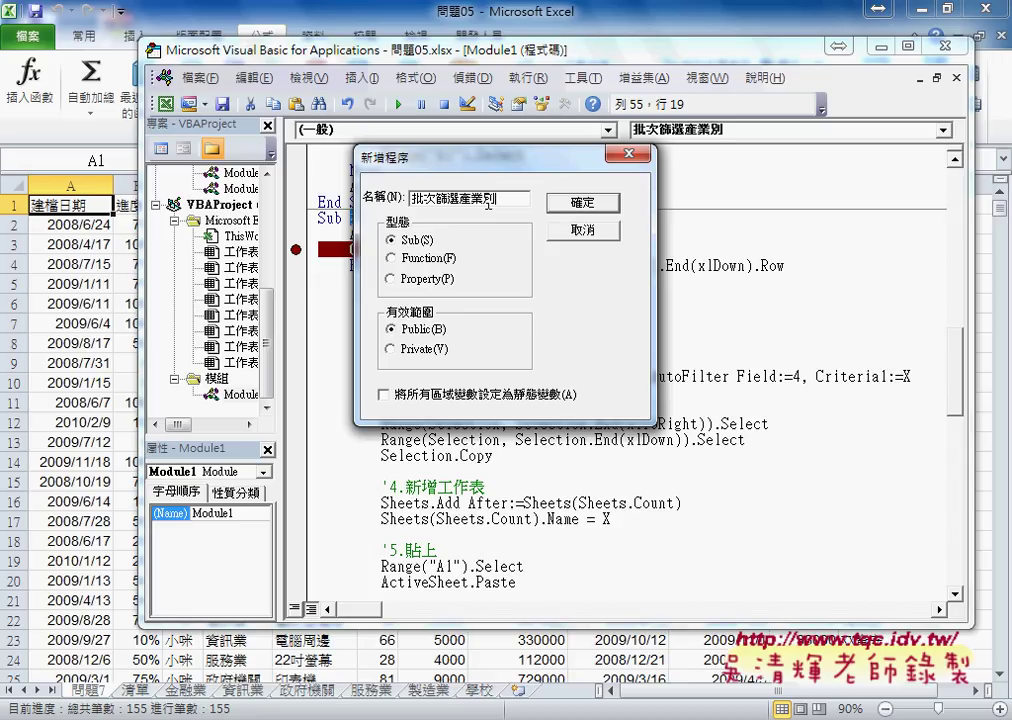
pyautogui.write('2')
pyautogui.press('BackSpace')
pyautogui.write('2')
pyautogui.press('Return')
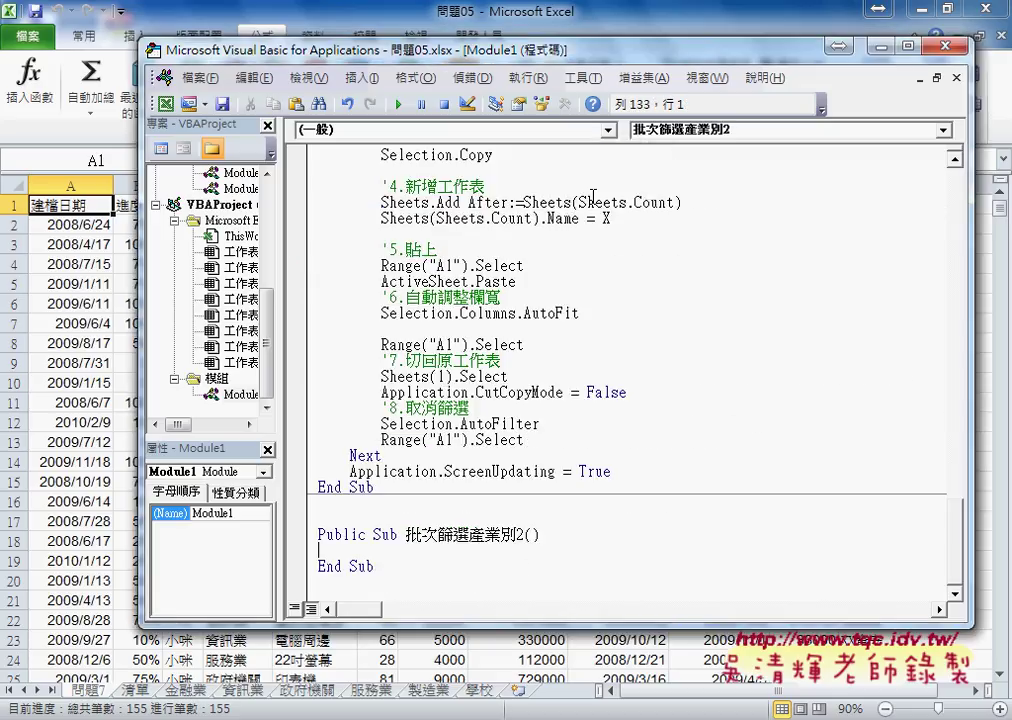
# - Write Call 批次篩選("B", 4) as the new sub's body
pyautogui.press('Tab')
pyautogui.write('ca')
pyautogui.write('ll')
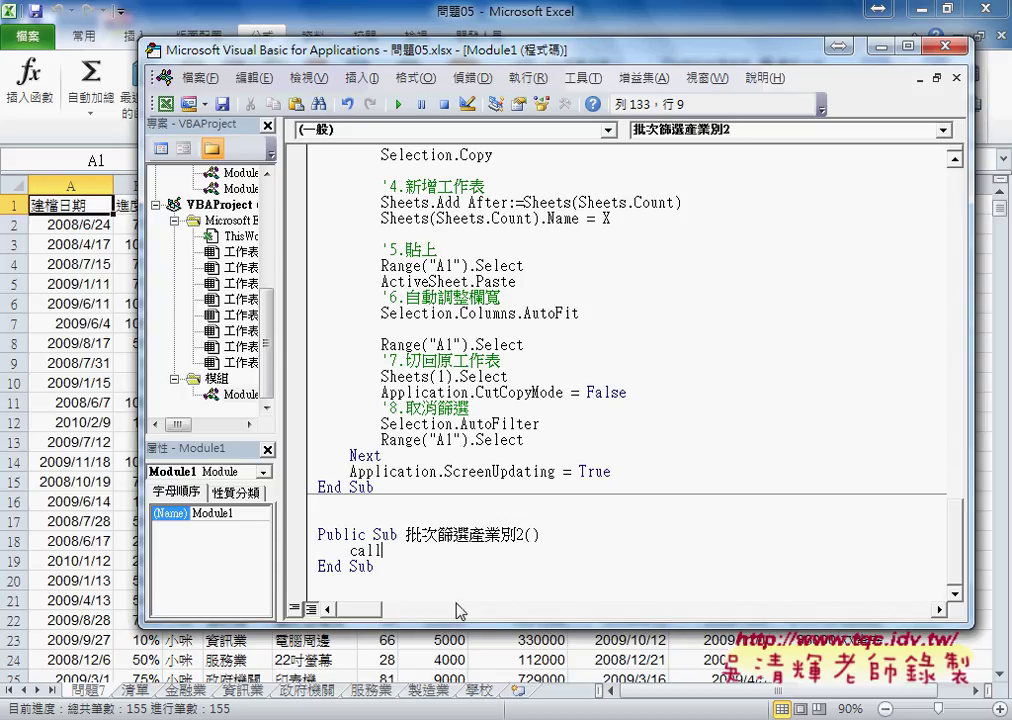
pyautogui.click(421, 541)
pyautogui.press('Return')
pyautogui.moveTo(406, 535); pyautogui.dragTo(469, 536)
pyautogui.hotkey('ctrl', 'c')
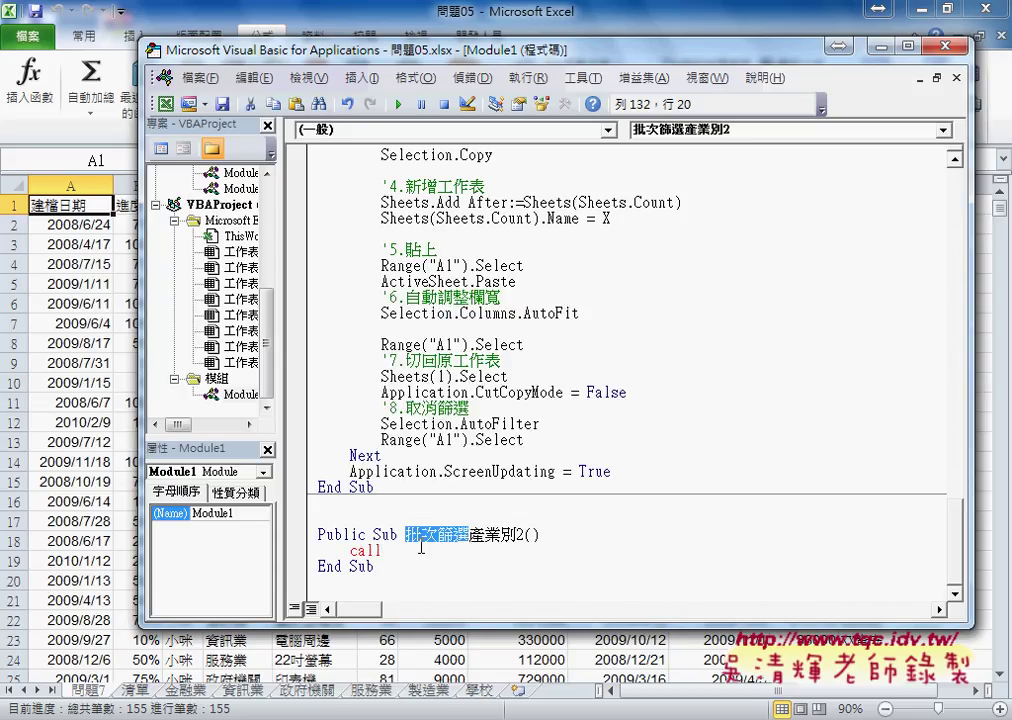
pyautogui.click(437, 549)
pyautogui.hotkey('ctrl', 'v')
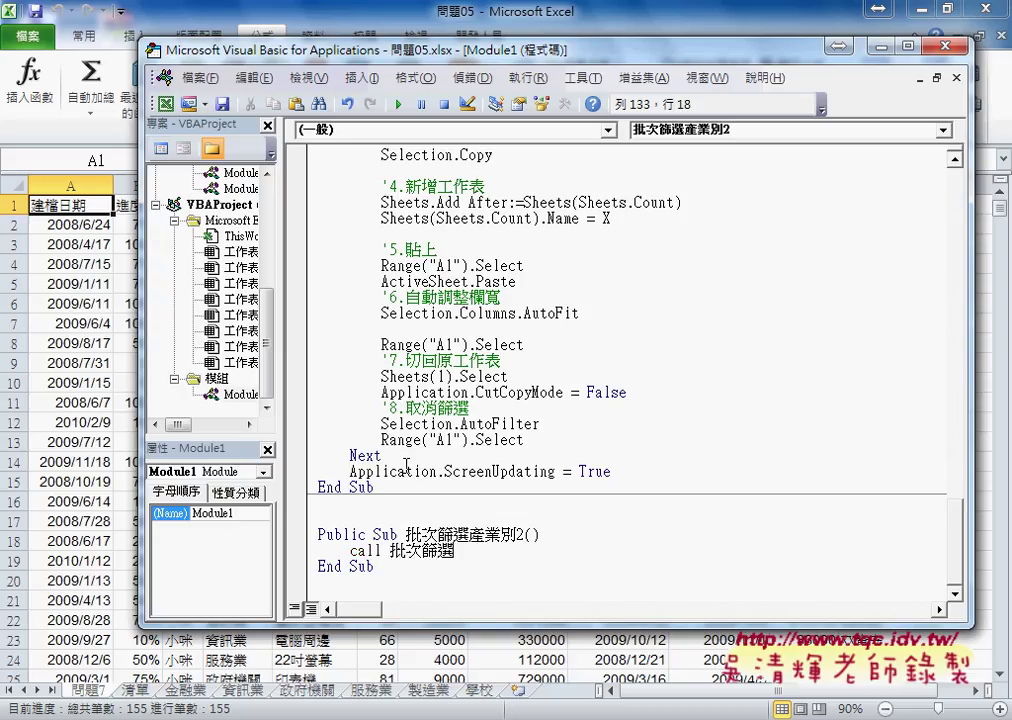
pyautogui.write('(')
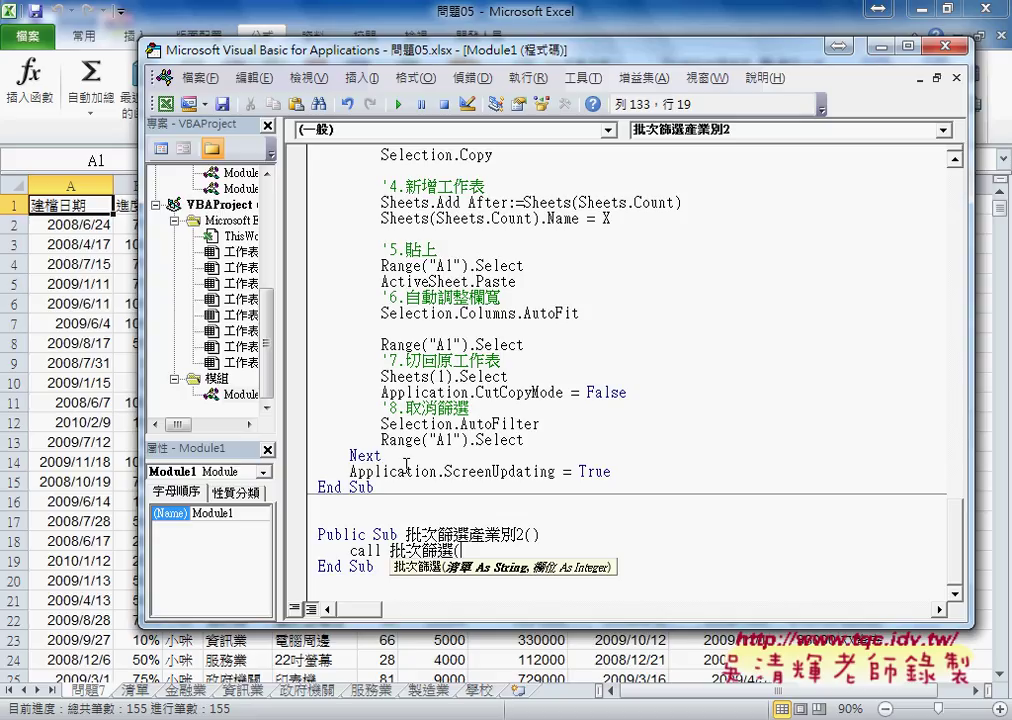
pyautogui.write('"B')
pyautogui.write('"')
pyautogui.write(',')
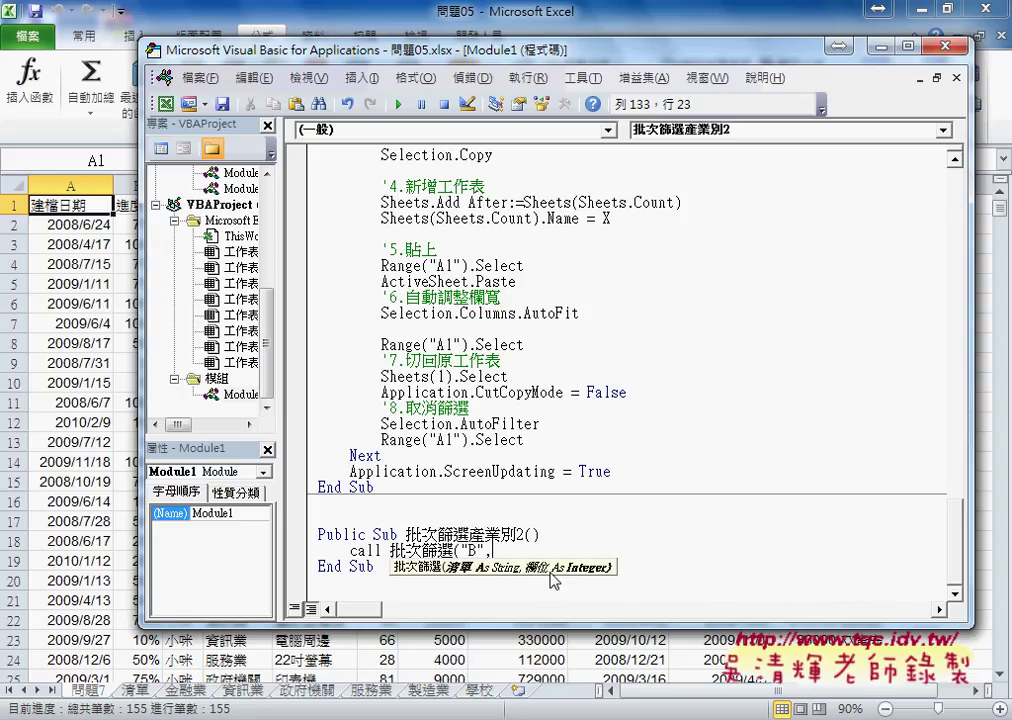
pyautogui.write('4')
pyautogui.write(')')
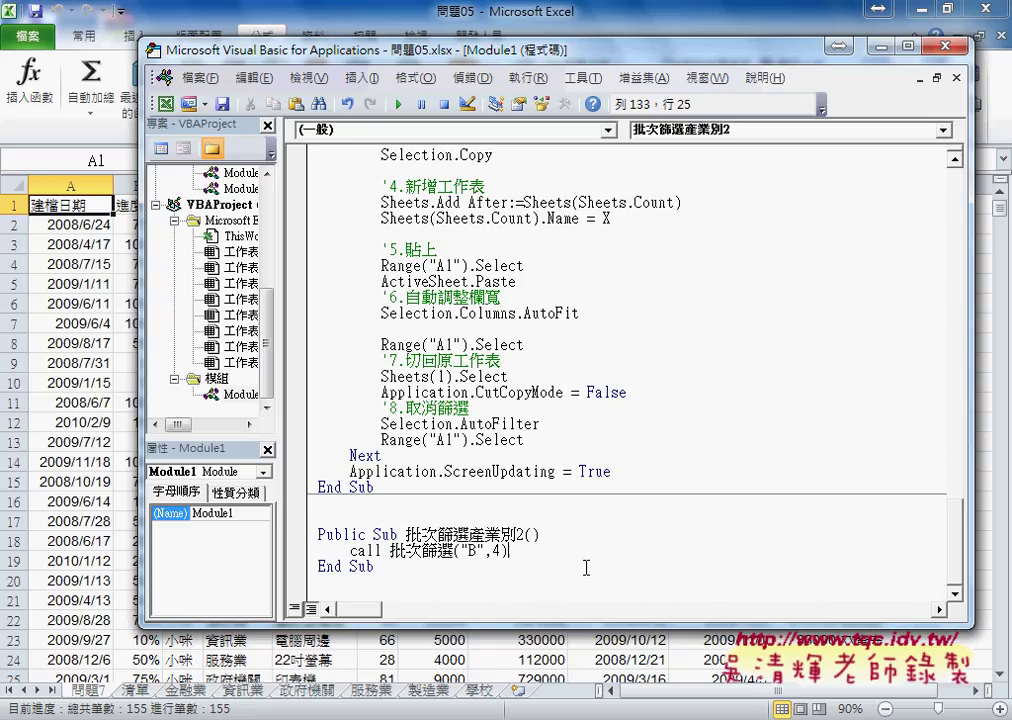
pyautogui.click(539, 595)
# - Highlight the "B" column and 4 field arguments in the Call line
pyautogui.moveTo(487, 551); pyautogui.dragTo(464, 551)
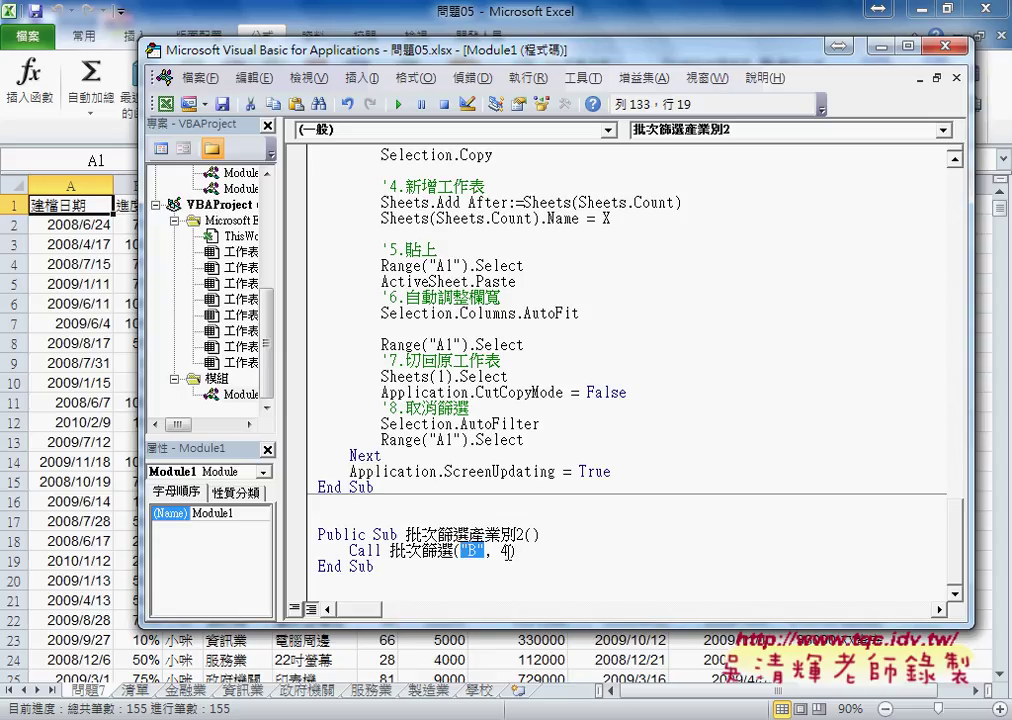
pyautogui.doubleClick(505, 551)
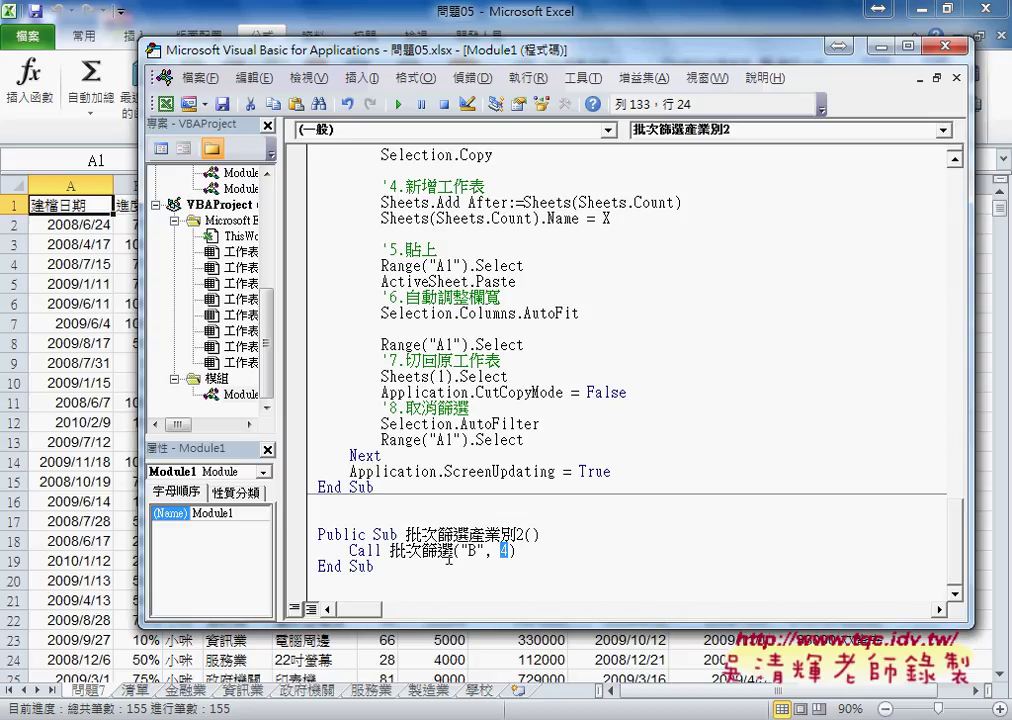
pyautogui.moveTo(480, 551); pyautogui.dragTo(462, 551)
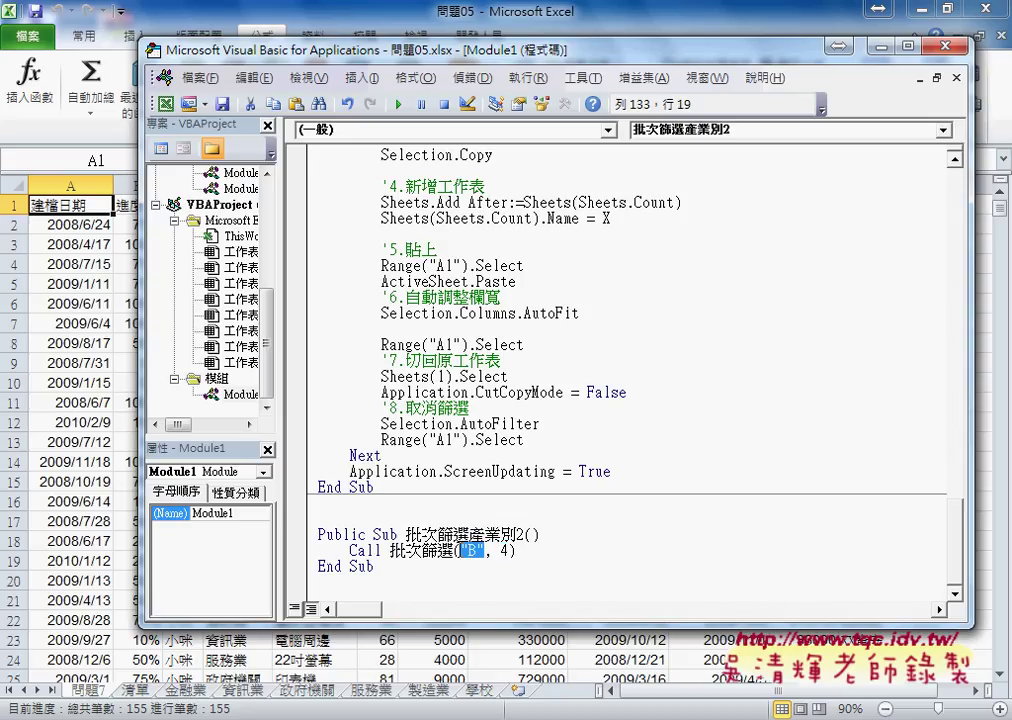
pyautogui.doubleClick(505, 551)
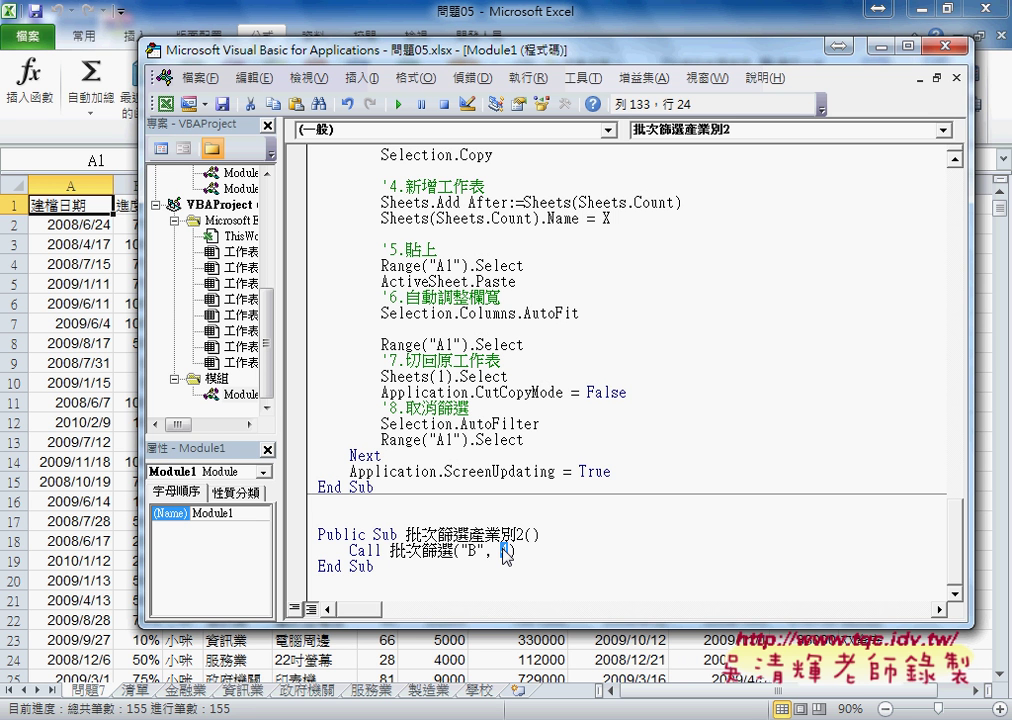
# - Review the shared 批次篩選 header, then set a breakpoint on Call 批次篩選("B", 4)
pyautogui.scroll(1, 505, 550)
pyautogui.scroll(2, 510, 460)
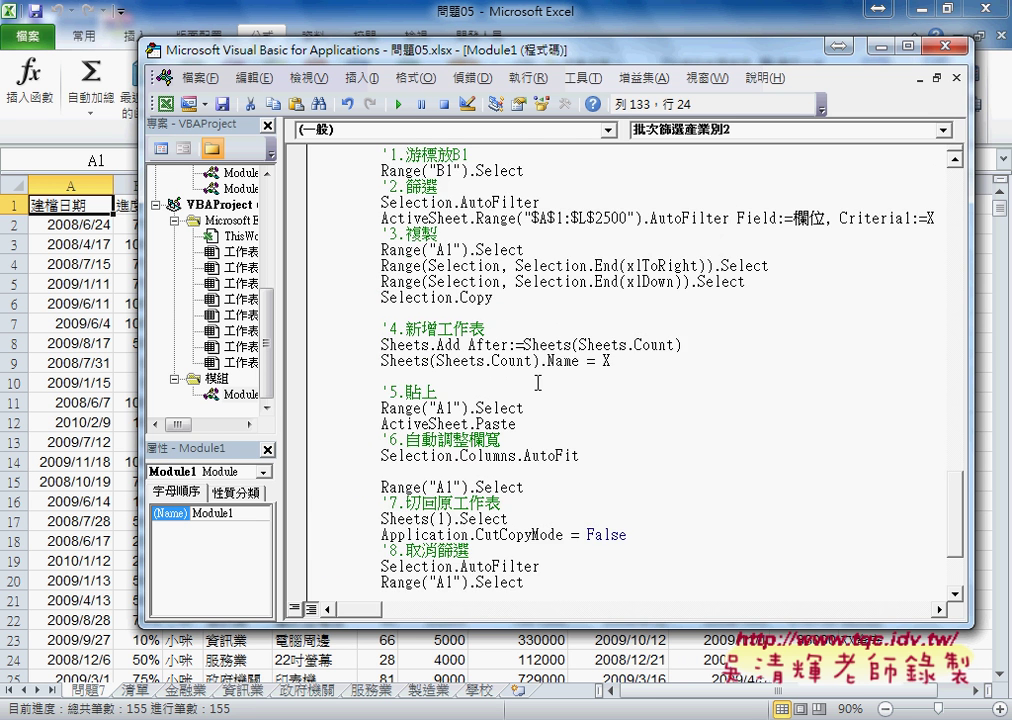
pyautogui.scroll(3, 515, 380)
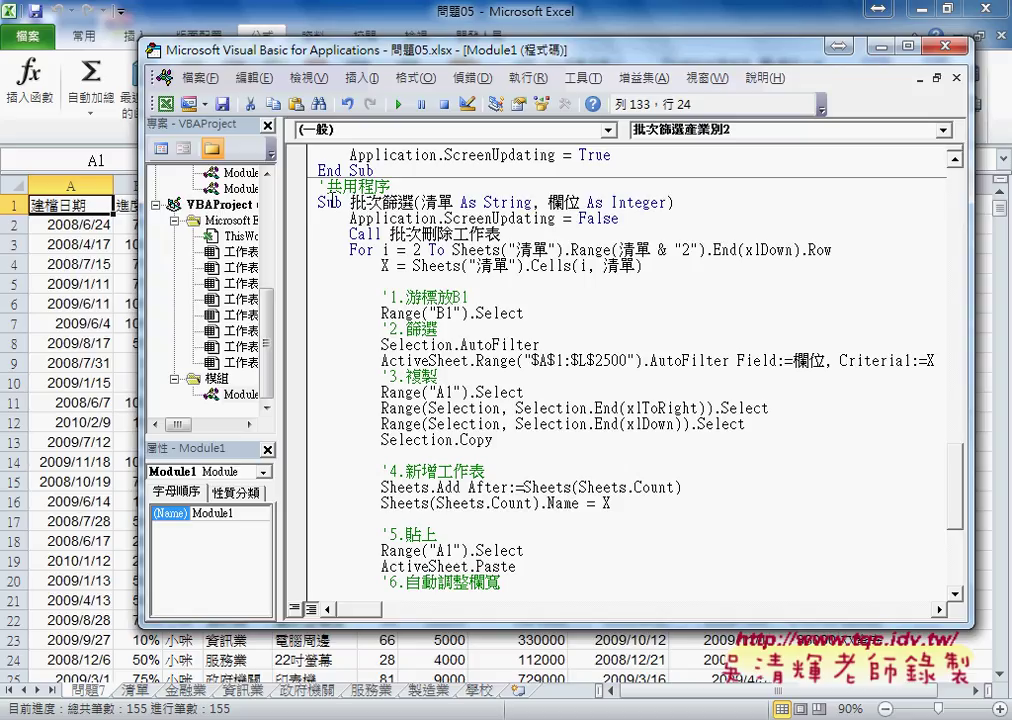
pyautogui.click(302, 202)
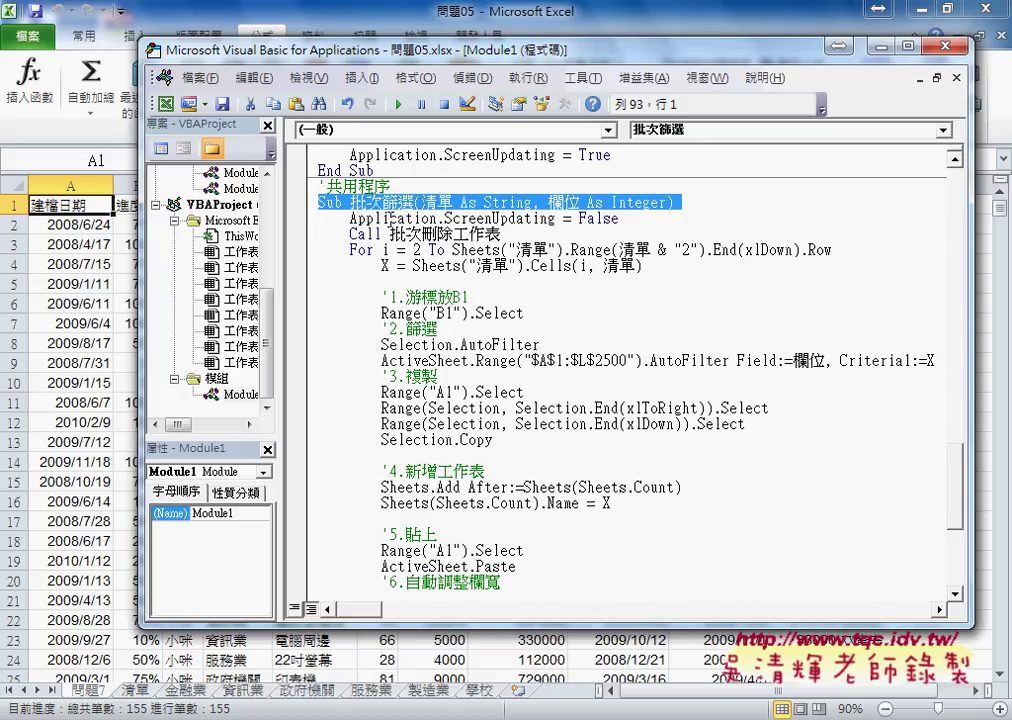
pyautogui.click(385, 218)
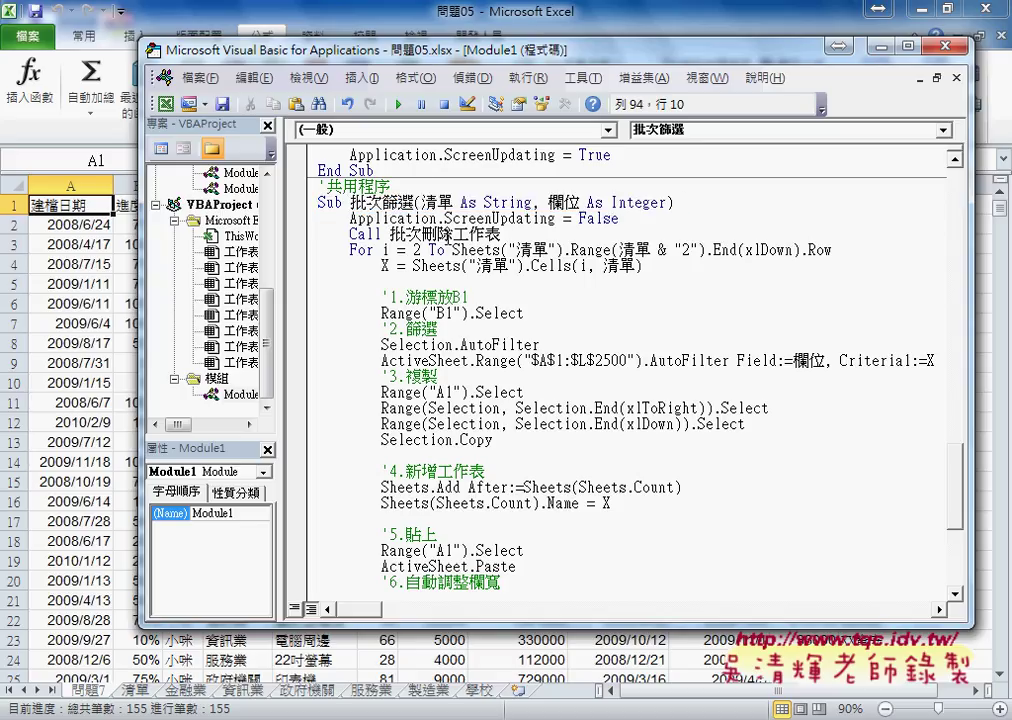
pyautogui.scroll(-4, 462, 423)
pyautogui.scroll(-2, 462, 423)
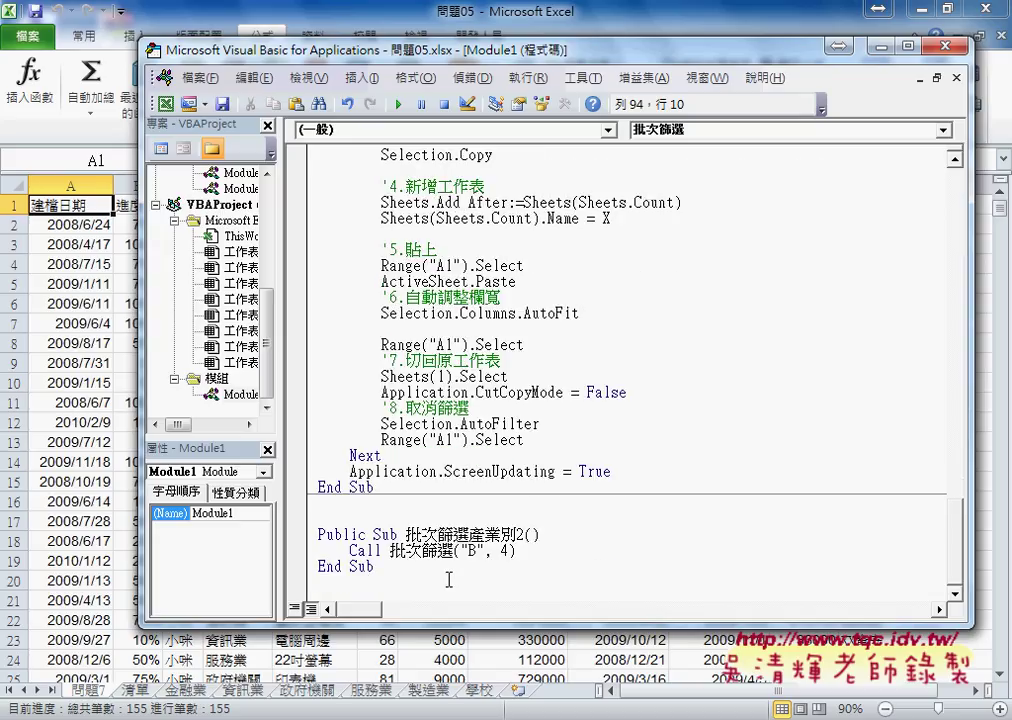
pyautogui.click(452, 550)
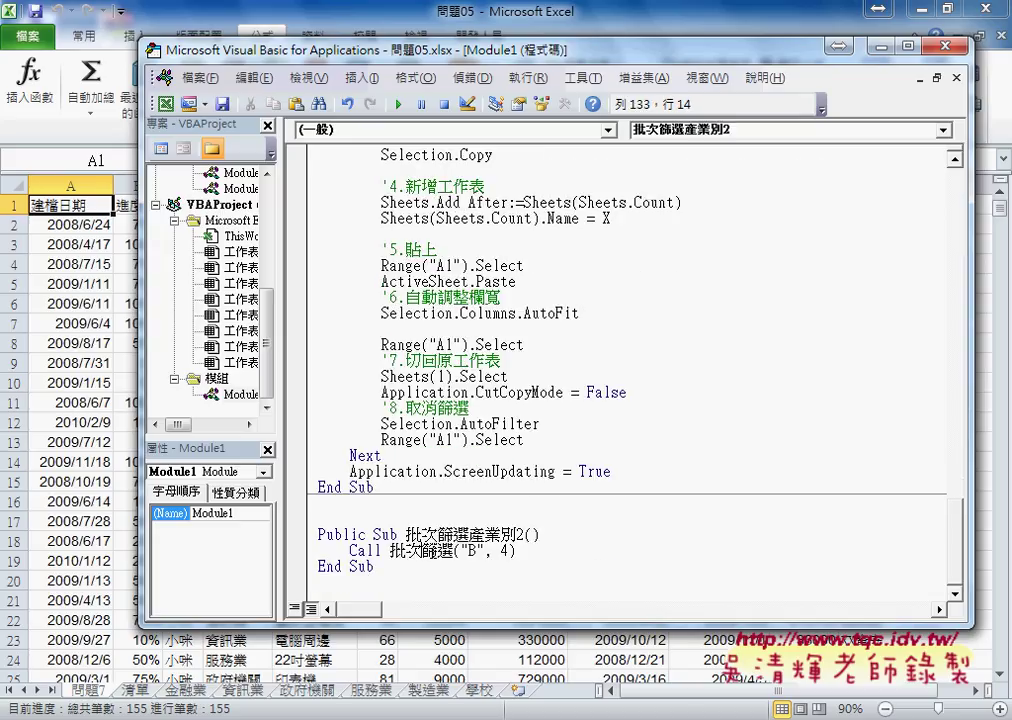
pyautogui.click(297, 550)
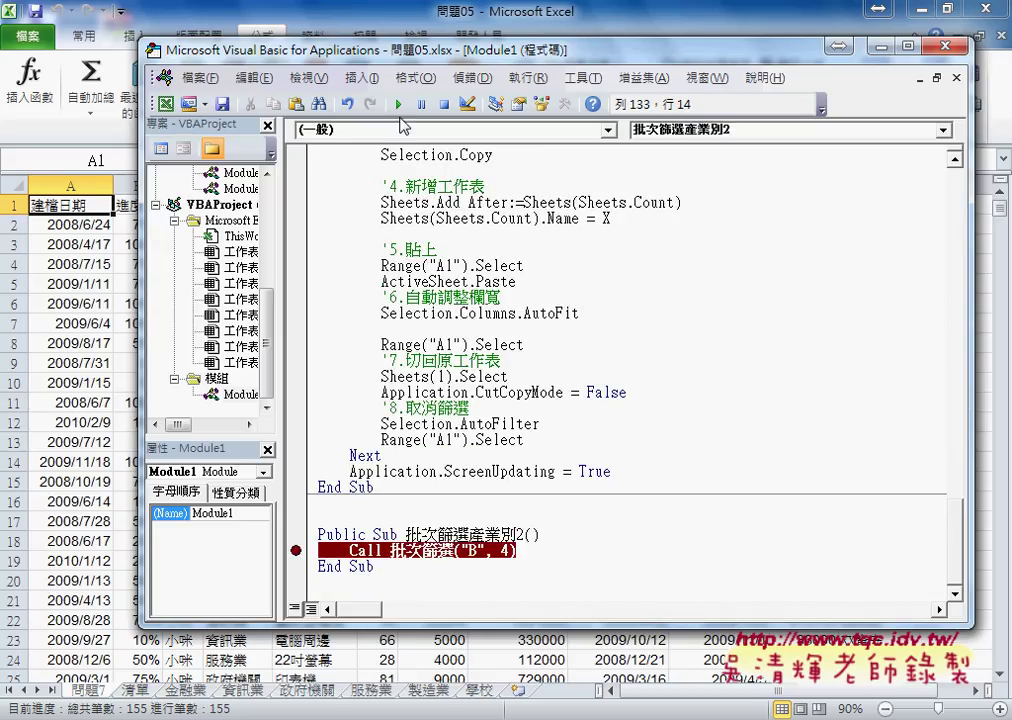
# - Remove the blank line, run 批次篩選產業別2 to the breakpoint, and step into 批次篩選 checking 清單
pyautogui.click(414, 503)
pyautogui.press('Delete')
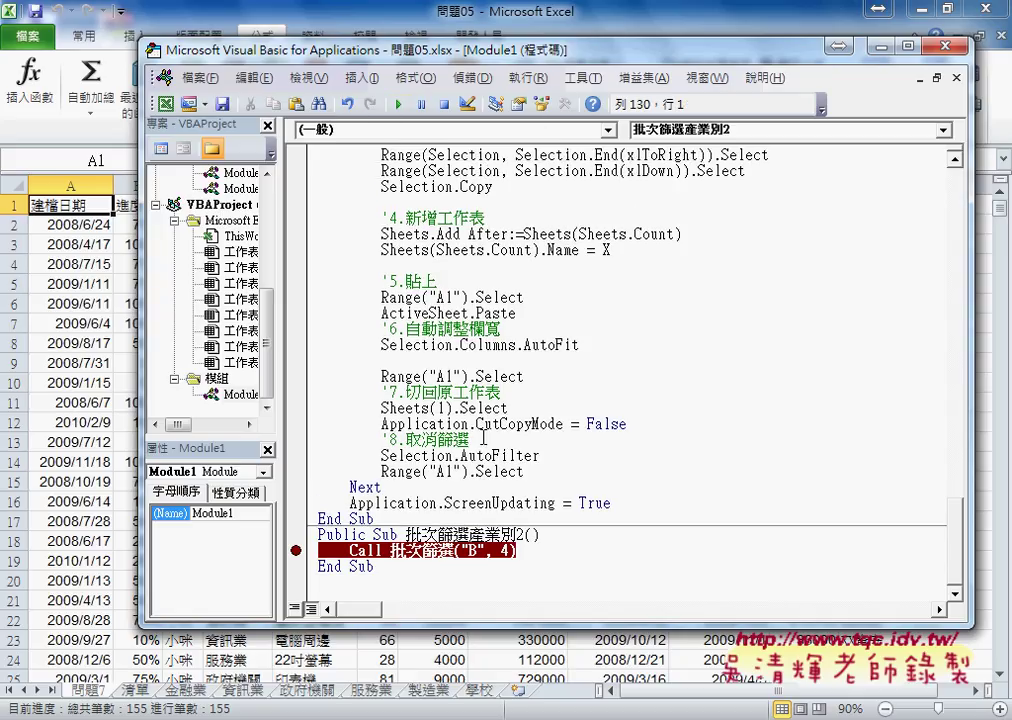
pyautogui.click(398, 104)
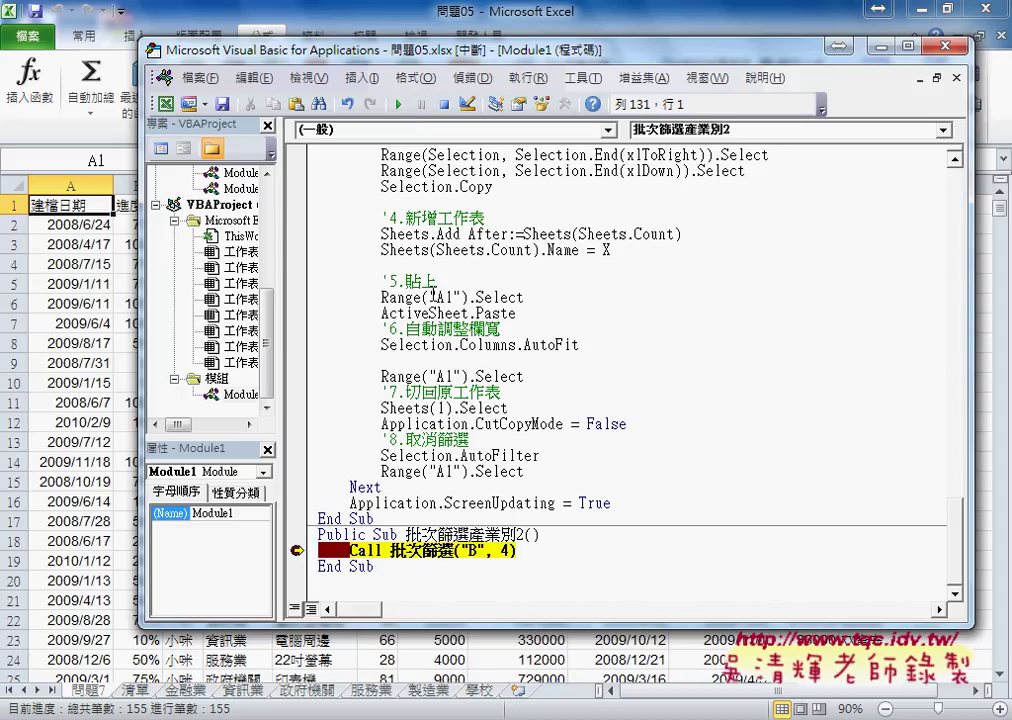
pyautogui.press('F8')
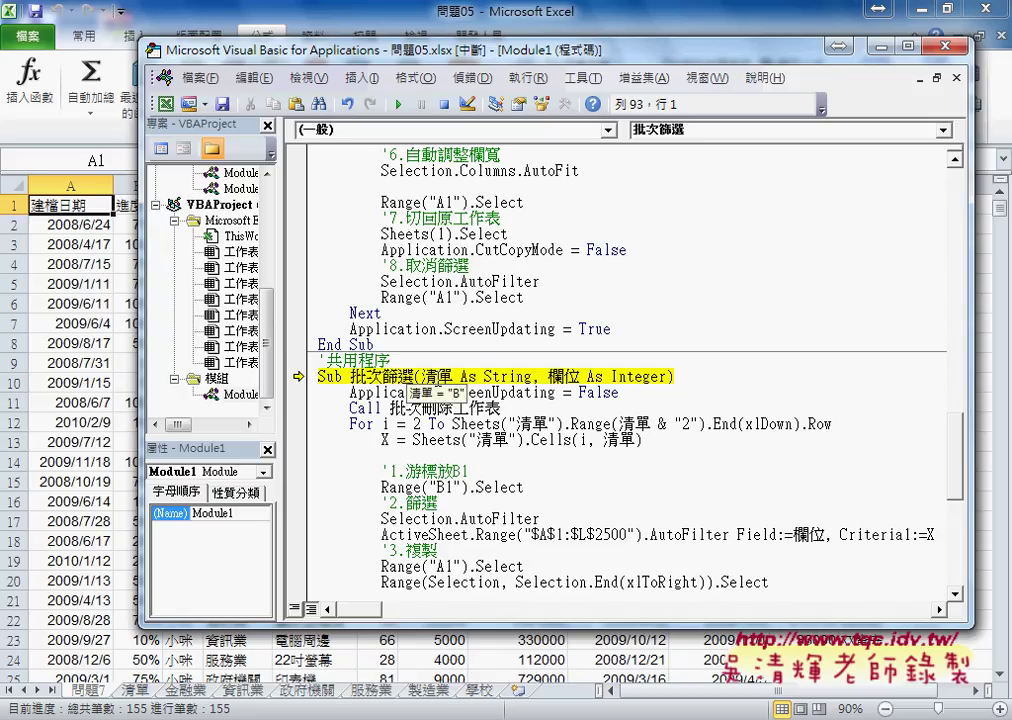
pyautogui.moveTo(566, 380)
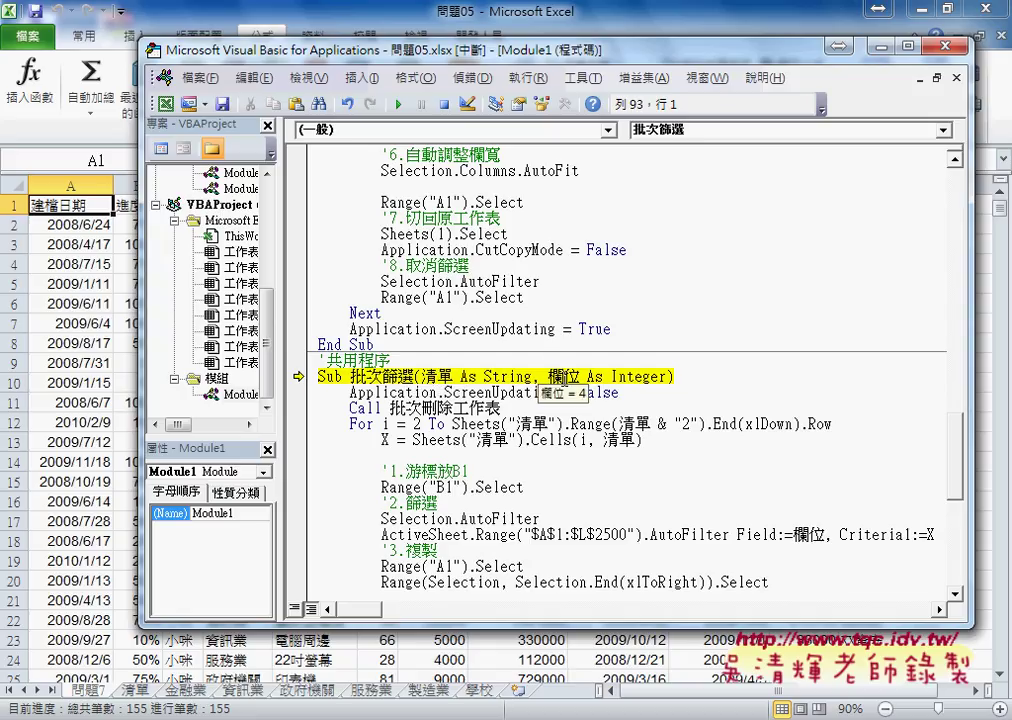
pyautogui.press('F8')
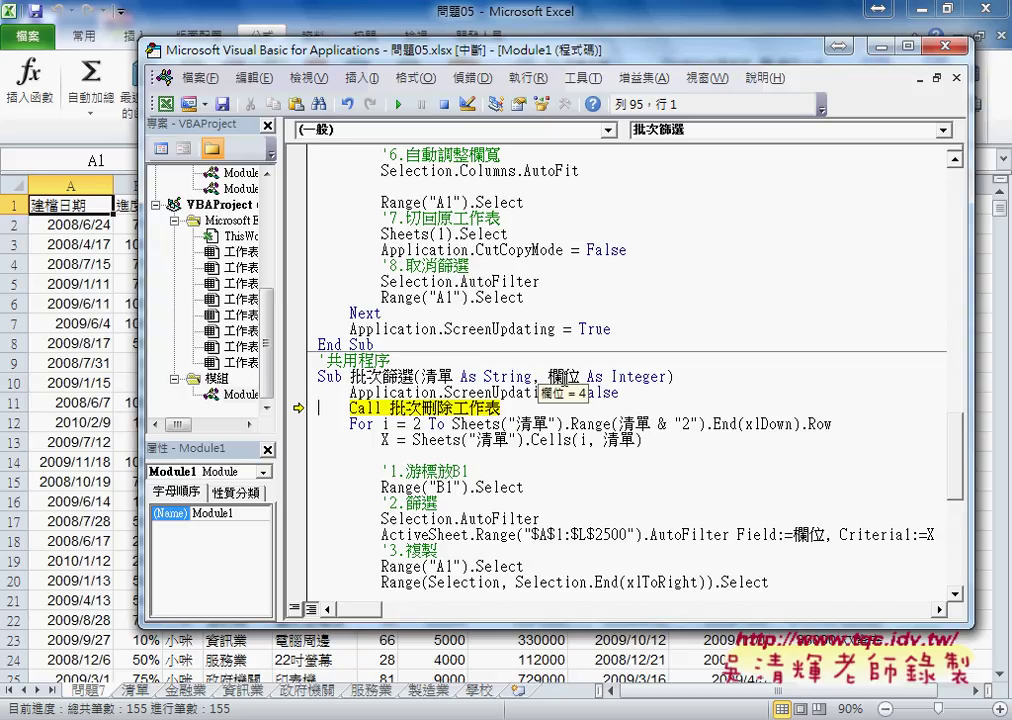
# - Break on the For loop, inspect 欄位, clear the breakpoint and run to completion
pyautogui.click(296, 423)
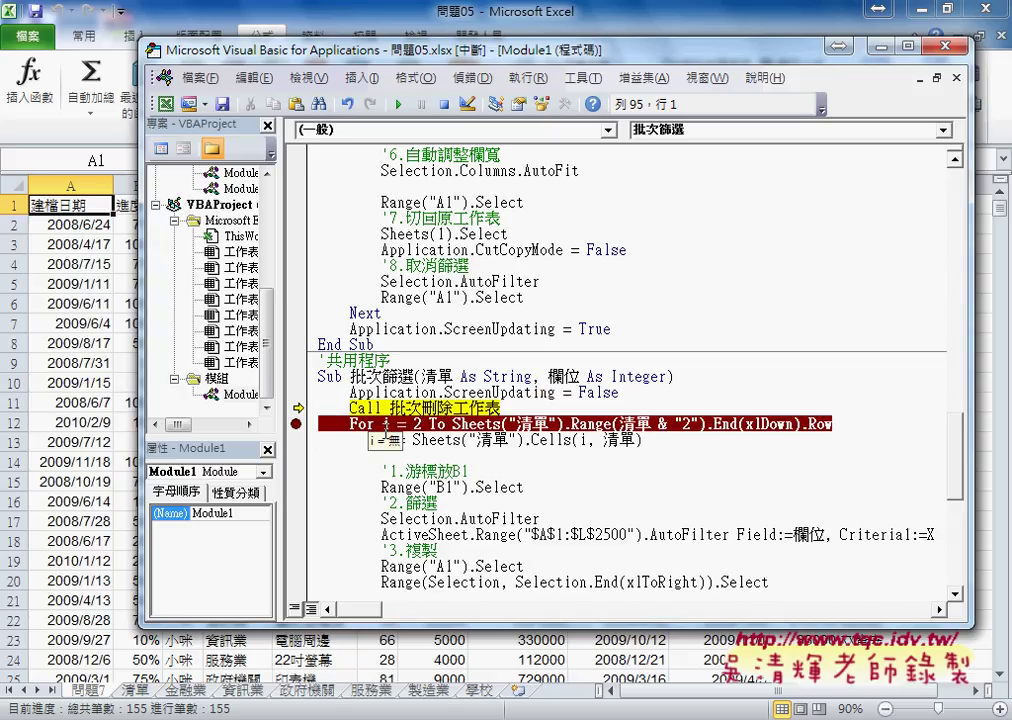
pyautogui.press('F5')
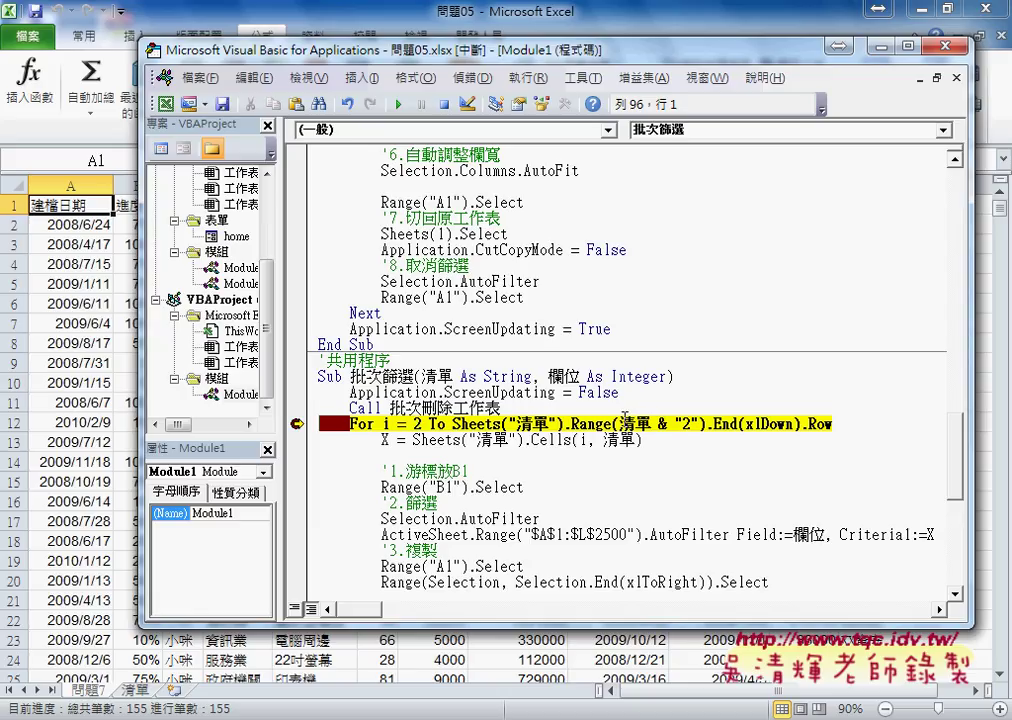
pyautogui.moveTo(627, 440)
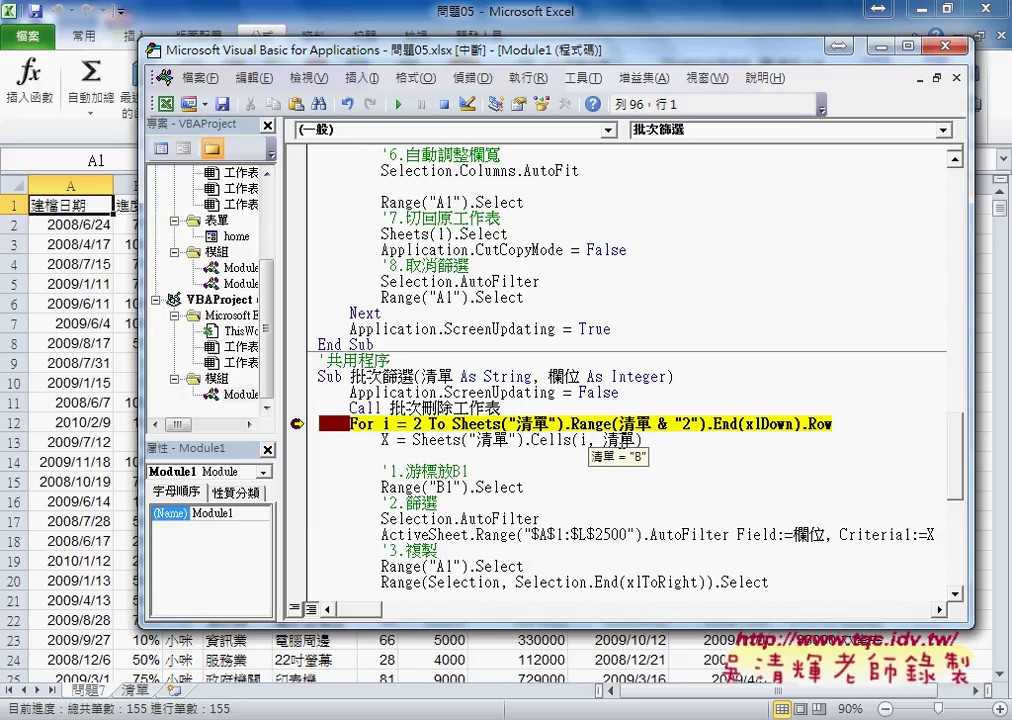
pyautogui.press('F8')
pyautogui.press('F8')
pyautogui.press('F8')
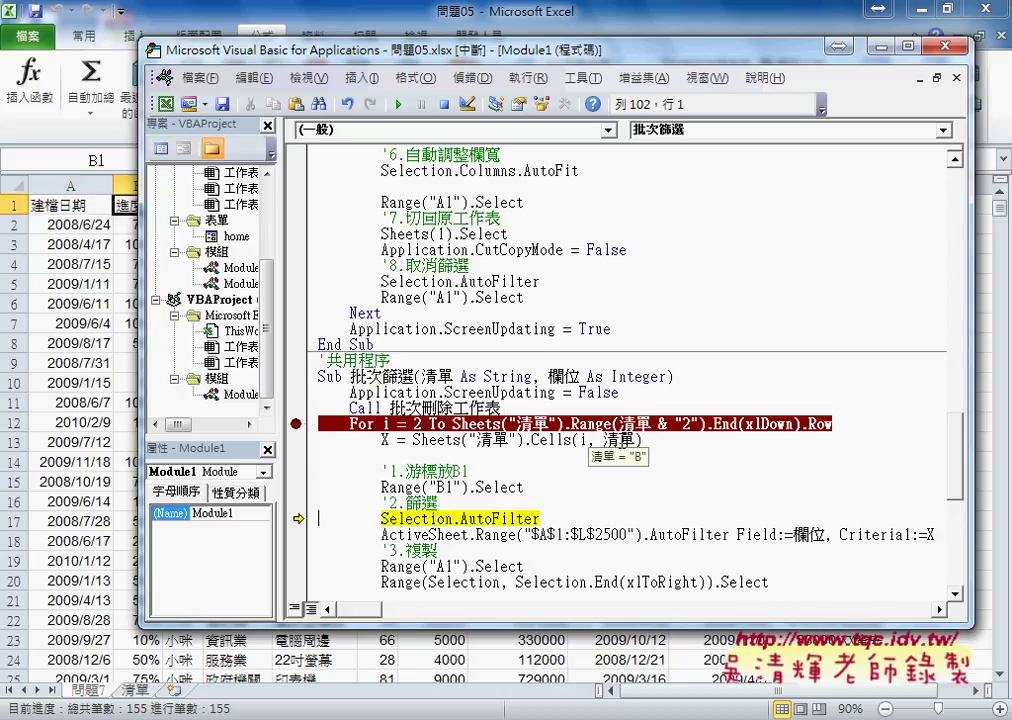
pyautogui.press('F8')
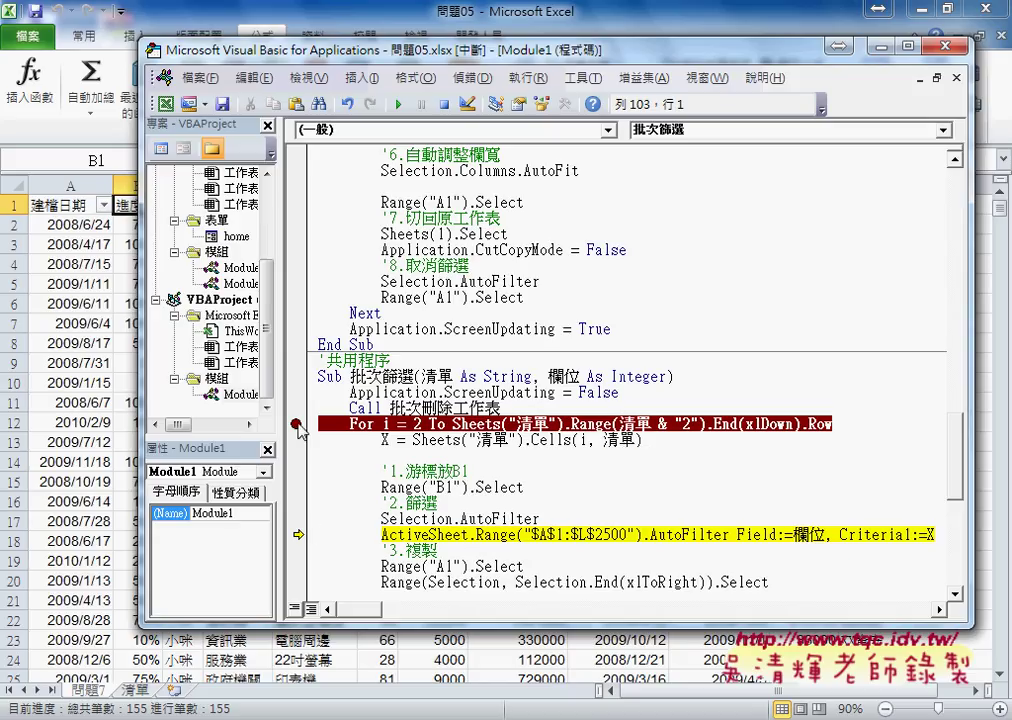
pyautogui.click(296, 423)
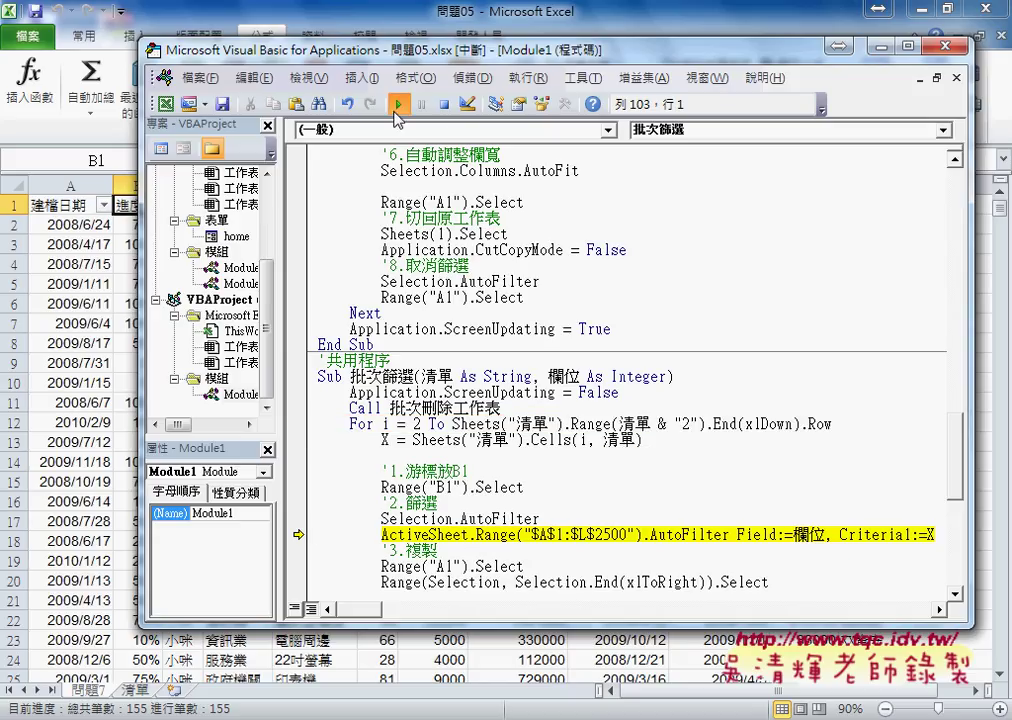
pyautogui.click(398, 104)
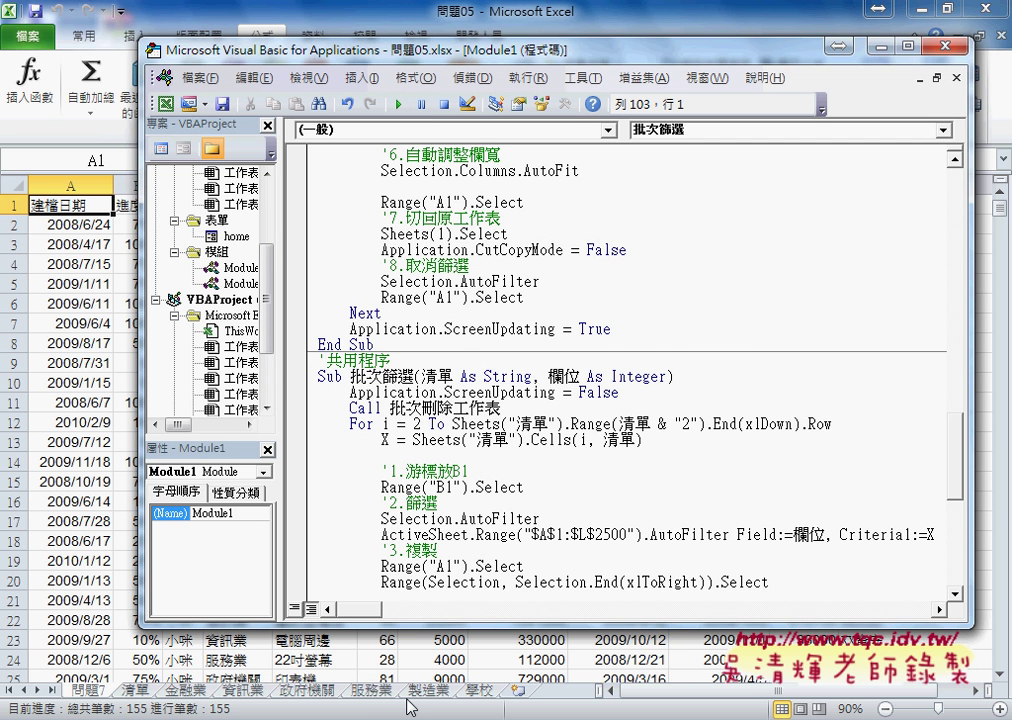
# - Paste a copy of the 批次篩選產業別2 wrapper sub below it
pyautogui.scroll(-2, 639, 443)
pyautogui.scroll(-4, 639, 443)
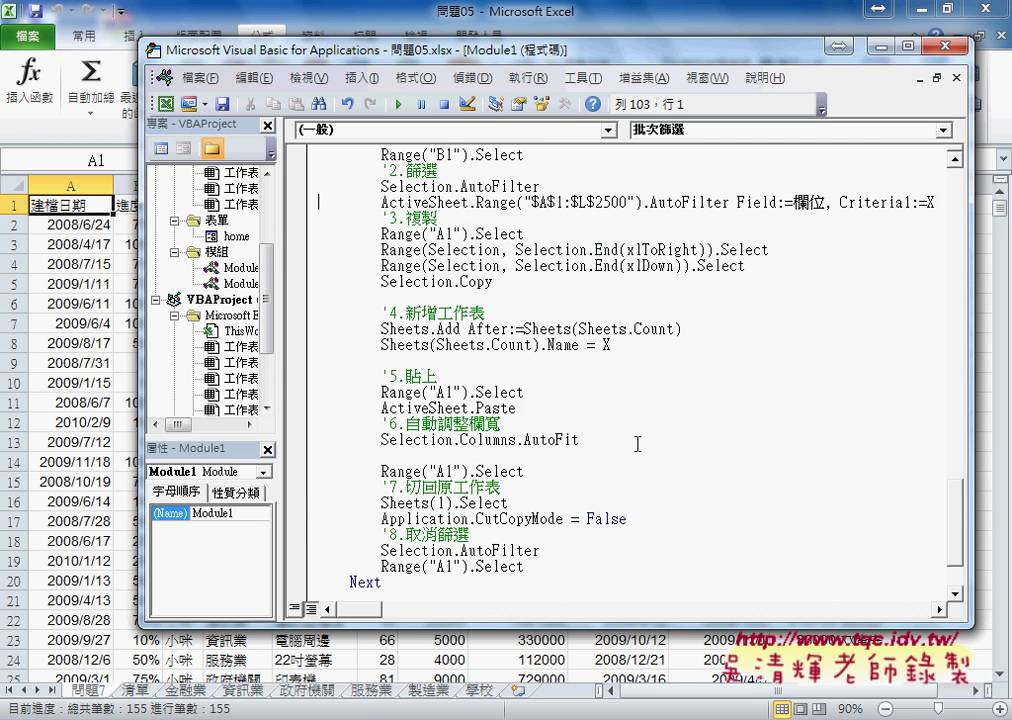
pyautogui.scroll(-2, 639, 443)
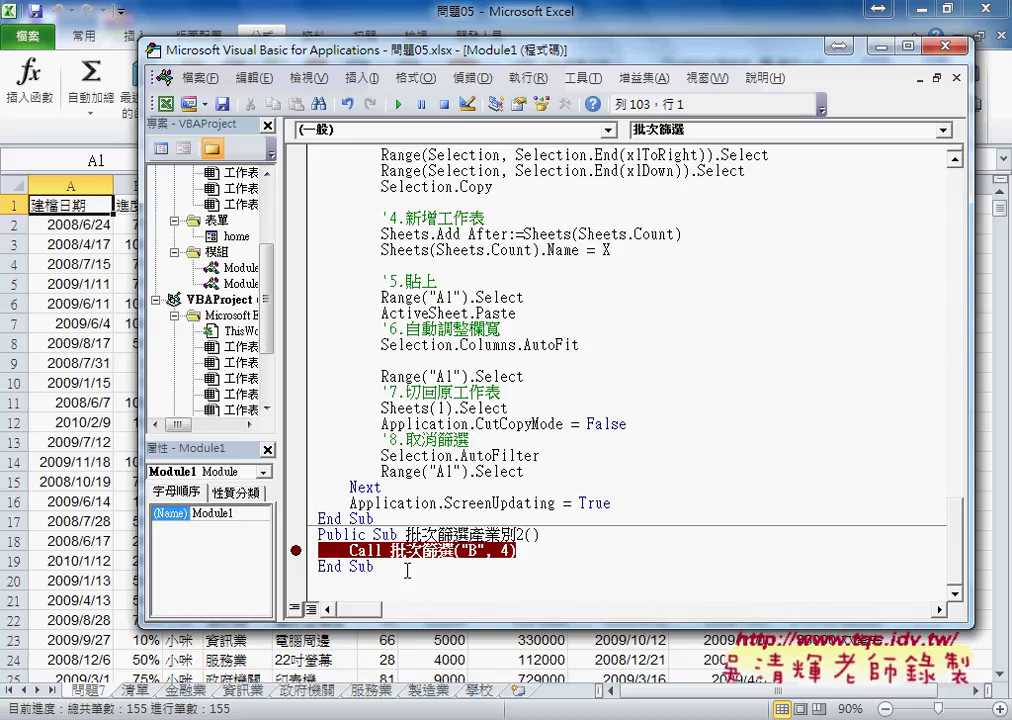
pyautogui.moveTo(413, 571); pyautogui.dragTo(318, 535)
pyautogui.hotkey('ctrl', 'c')
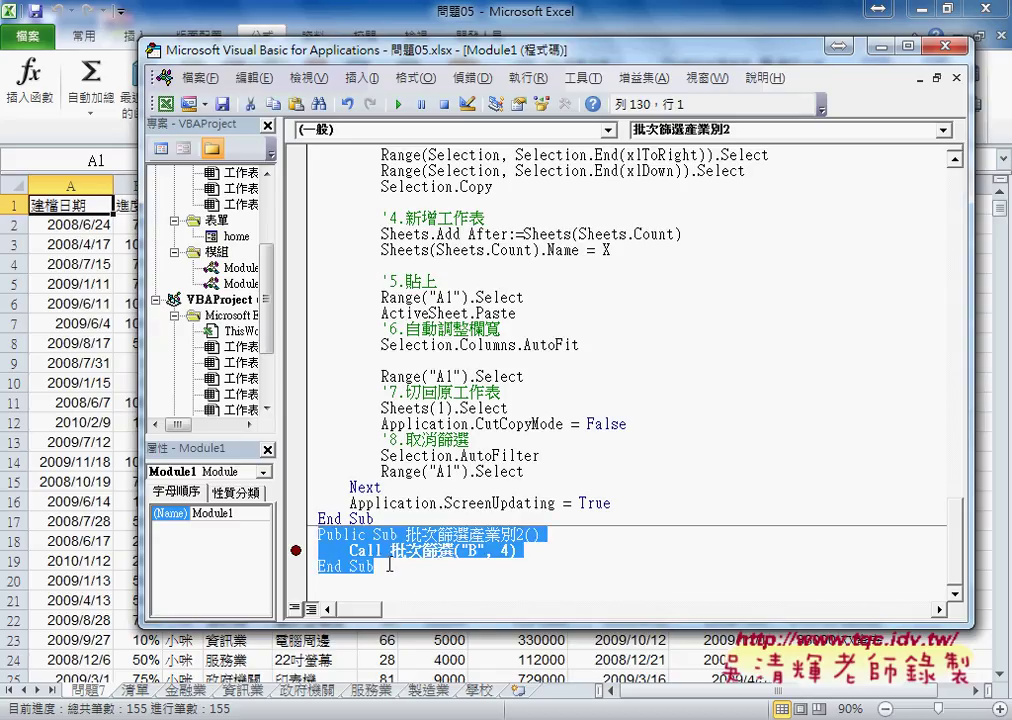
pyautogui.click(361, 573)
pyautogui.hotkey('ctrl', 'v')
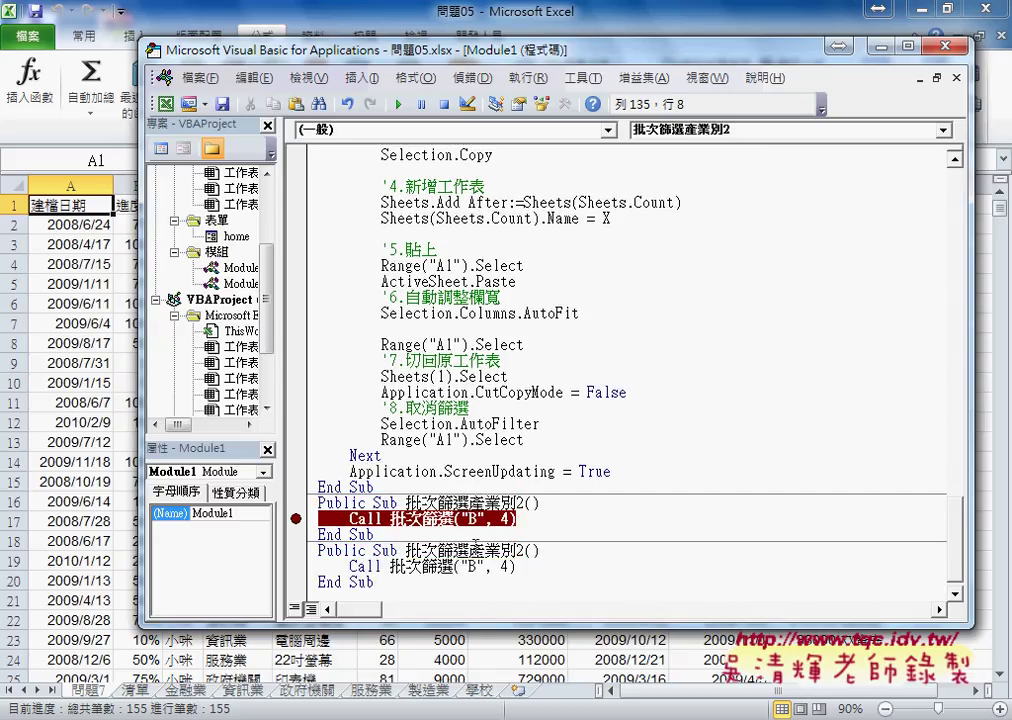
# - Rename the copied sub to 批次篩選業務2
pyautogui.moveTo(470, 550); pyautogui.dragTo(515, 550)
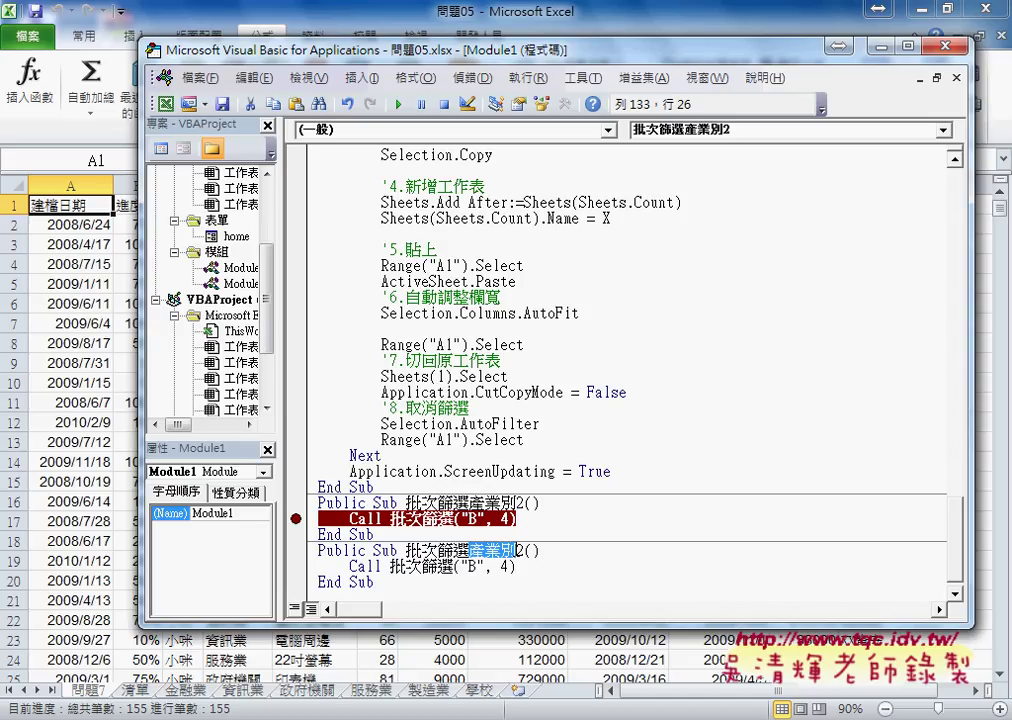
pyautogui.press('Delete')
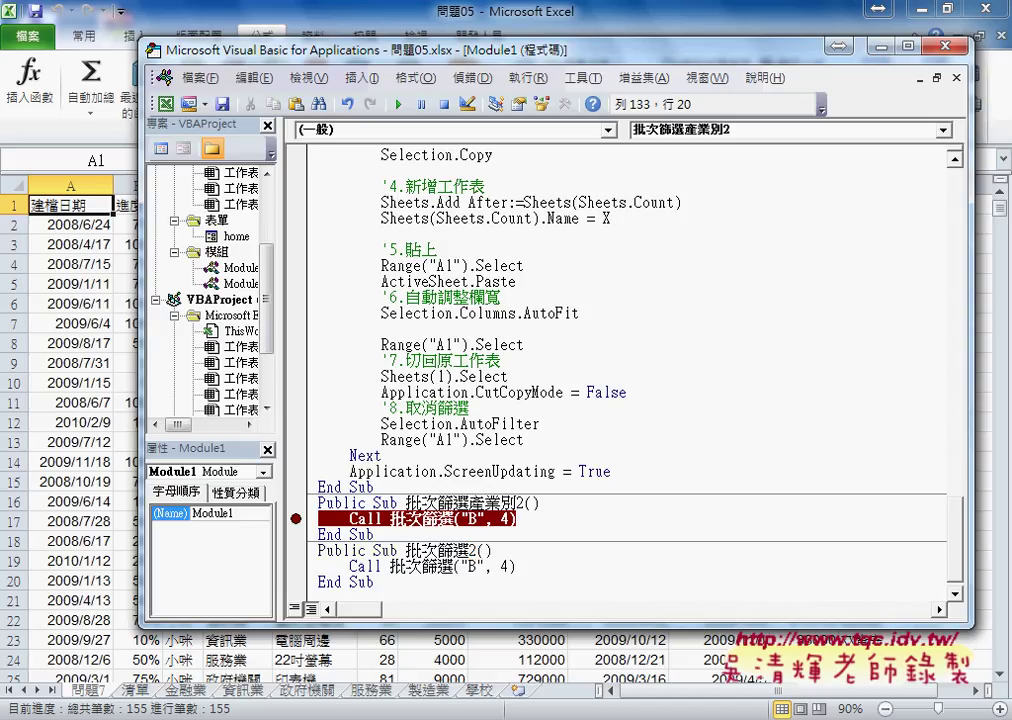
pyautogui.write('業務')
pyautogui.press('Return')
# - Change its call to 批次篩選("A", 5) and run it
pyautogui.click(473, 566)
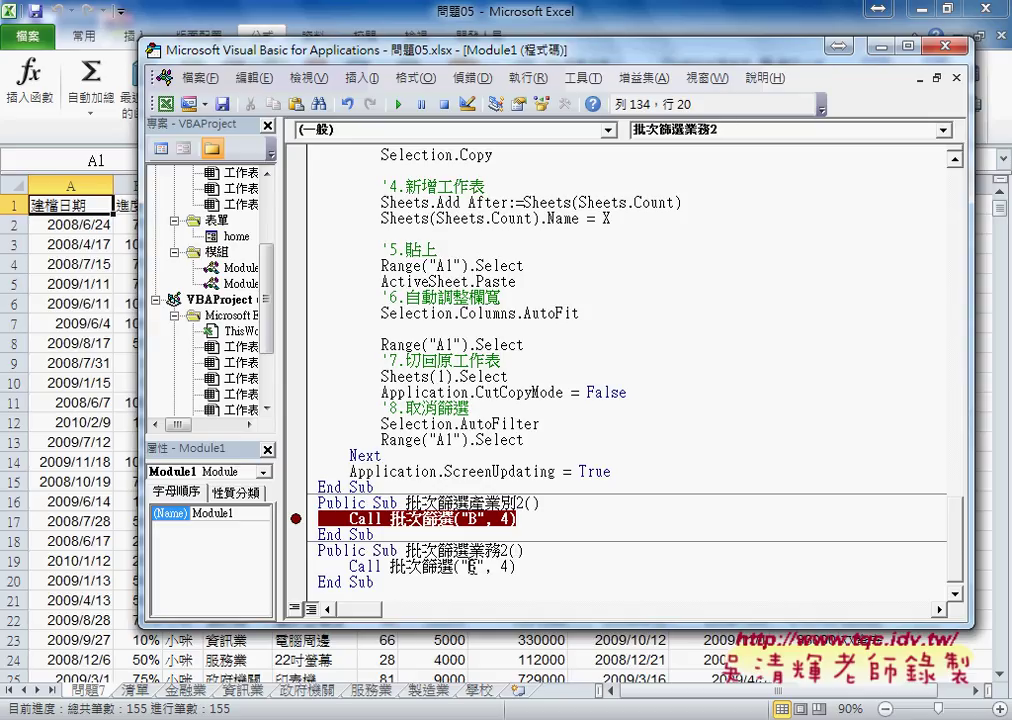
pyautogui.press('BackSpace')
pyautogui.write('A')
pyautogui.click(505, 566)
pyautogui.write('5')
pyautogui.press('Left')
pyautogui.press('BackSpace')
pyautogui.click(398, 106)
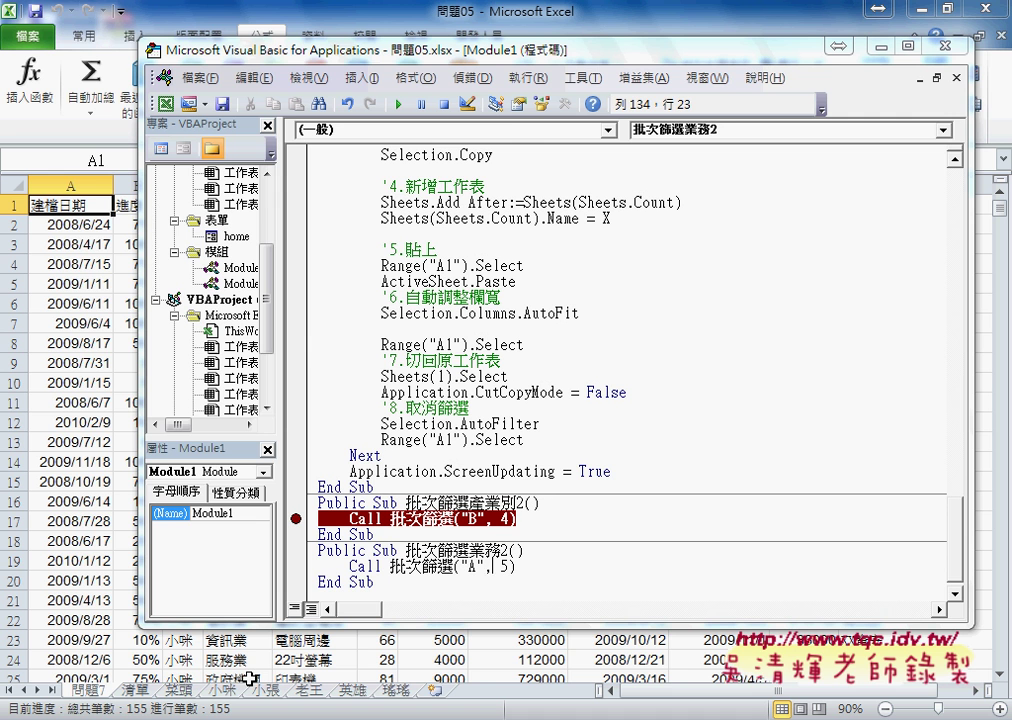
# - After checking the 菜頭 and 小張 sheets, change the field to 3 and rerun
pyautogui.click(179, 690)
pyautogui.click(268, 690)
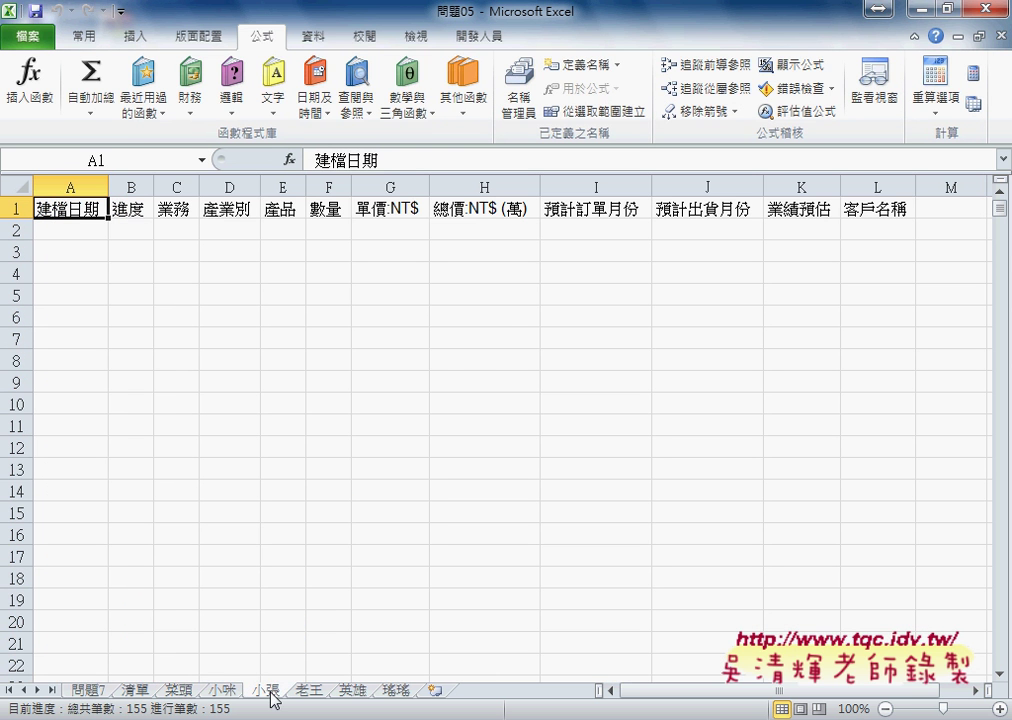
pyautogui.click(92, 690)
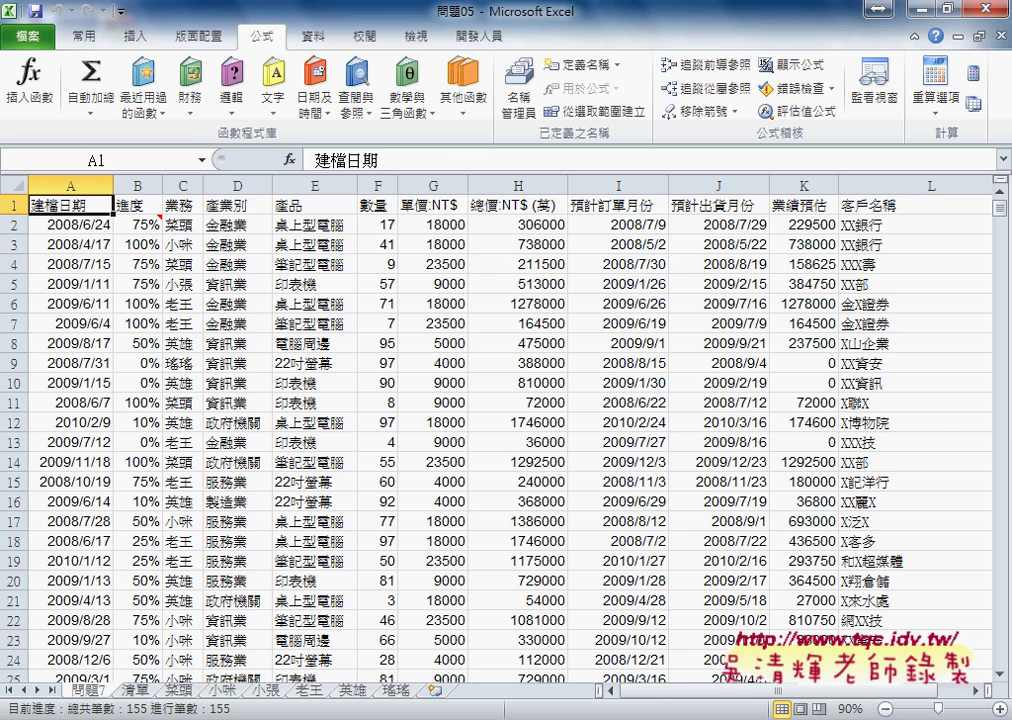
pyautogui.click(863, 660)
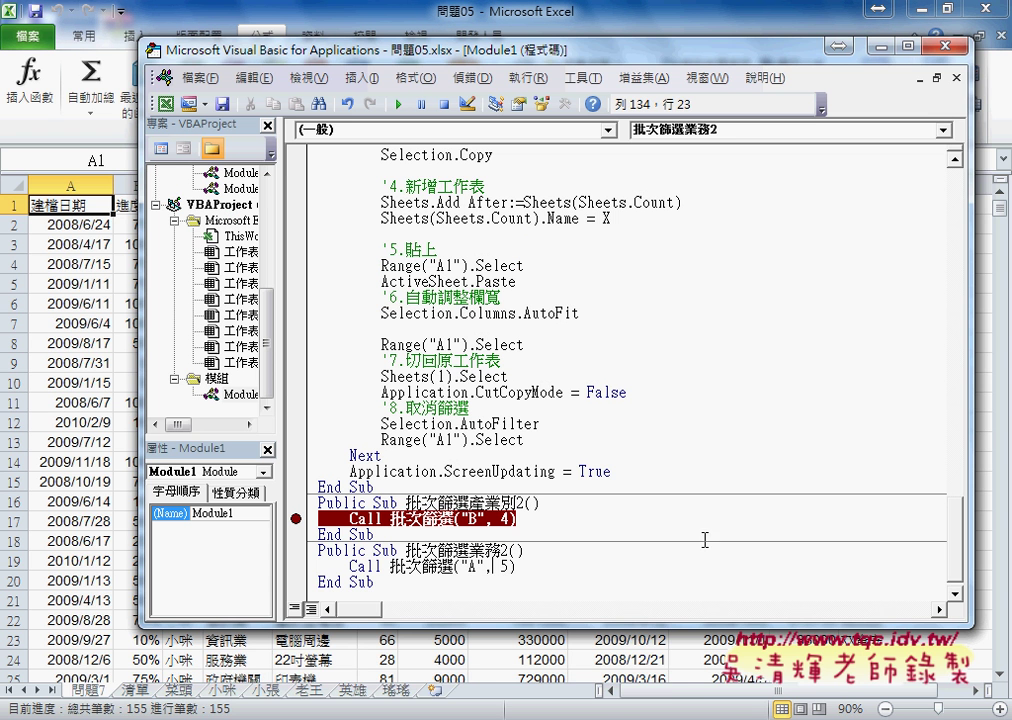
pyautogui.doubleClick(509, 566)
pyautogui.write('3')
pyautogui.click(399, 106)
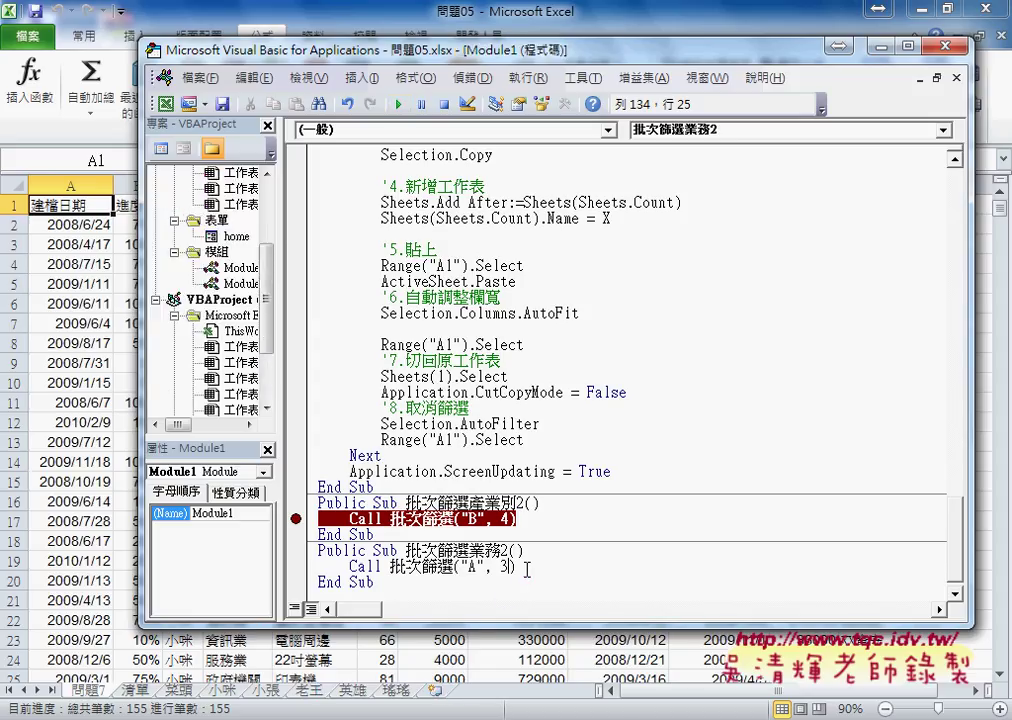
# - Review the 菜頭, 小咪, 小張 and 老王 sheets, then the 清單 columns C and D
pyautogui.click(180, 690)
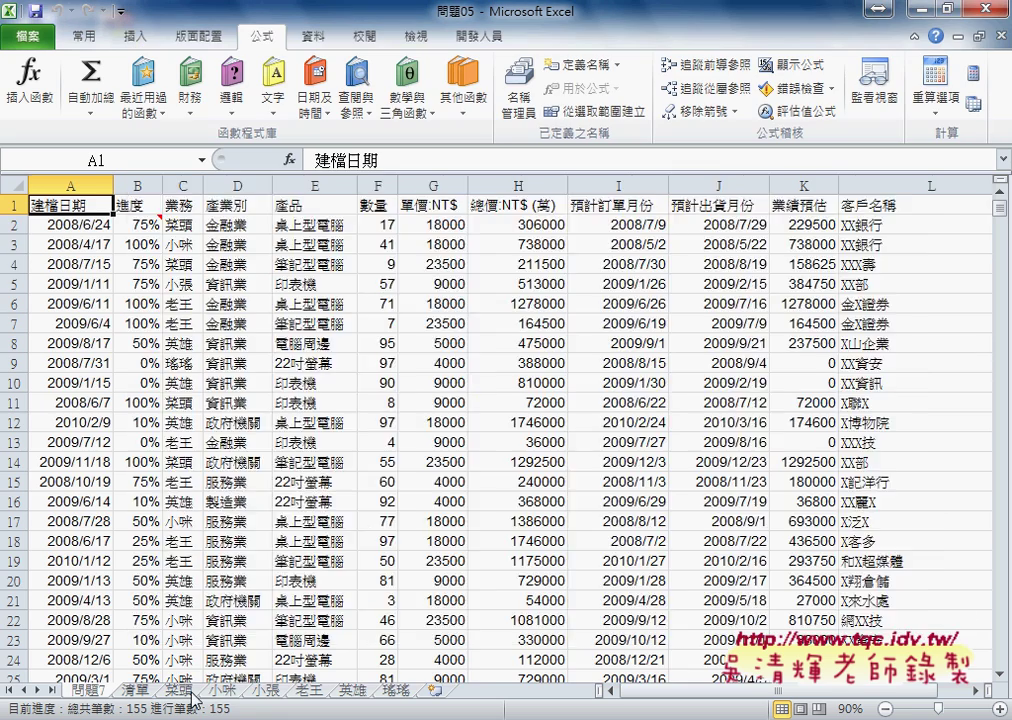
pyautogui.click(226, 690)
pyautogui.click(265, 690)
pyautogui.click(308, 690)
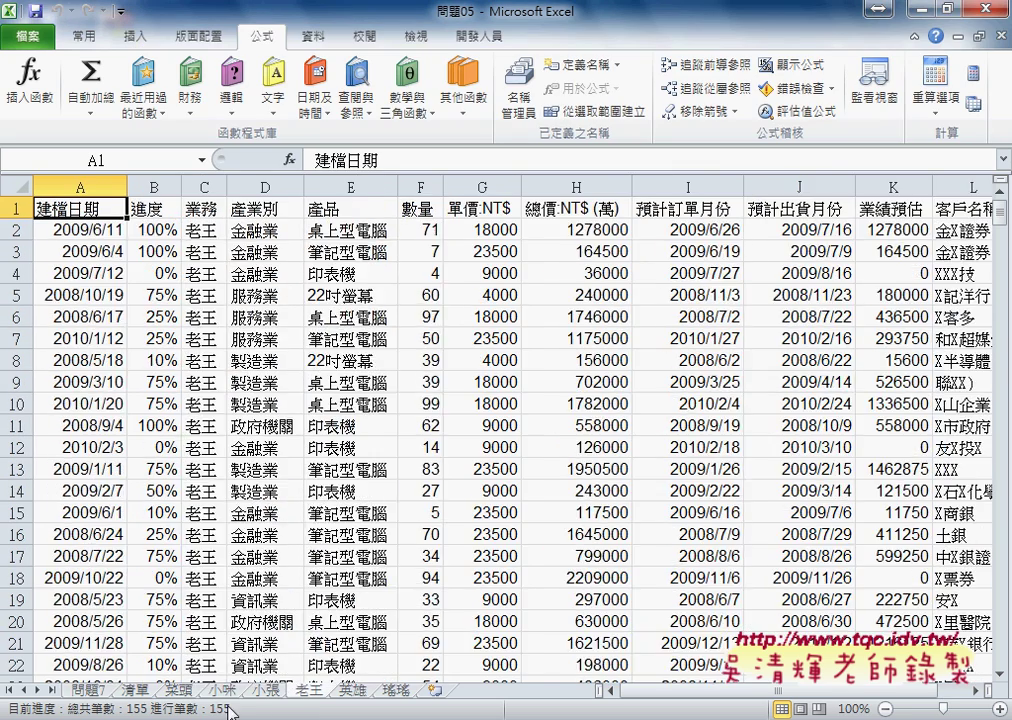
pyautogui.click(136, 690)
pyautogui.moveTo(201, 209); pyautogui.dragTo(204, 340)
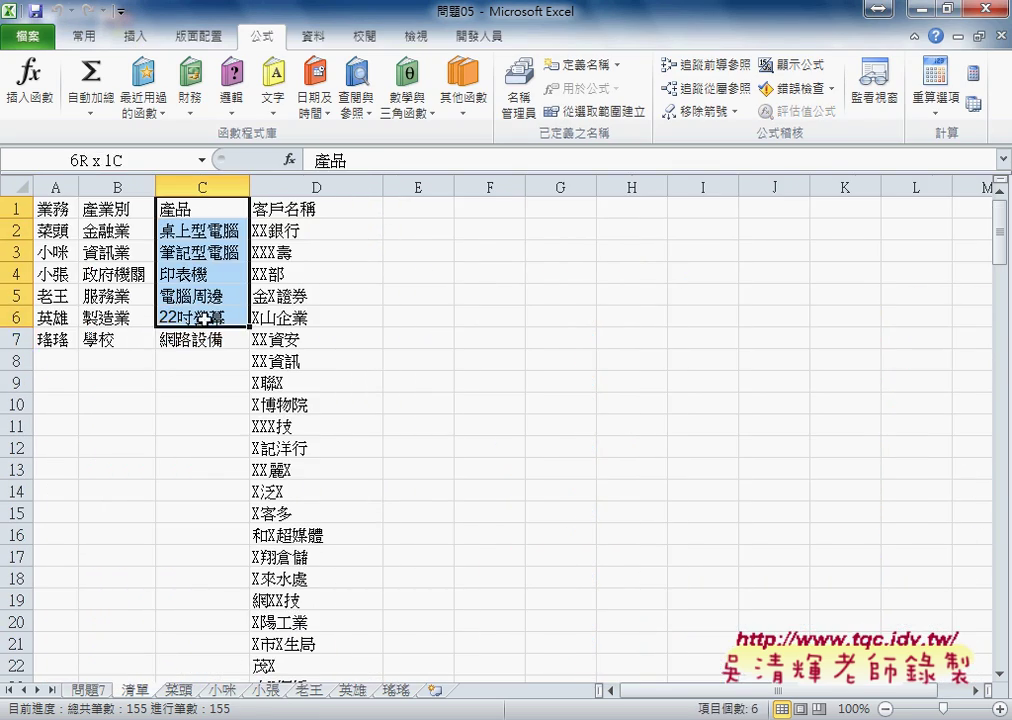
pyautogui.moveTo(330, 213); pyautogui.dragTo(316, 337)
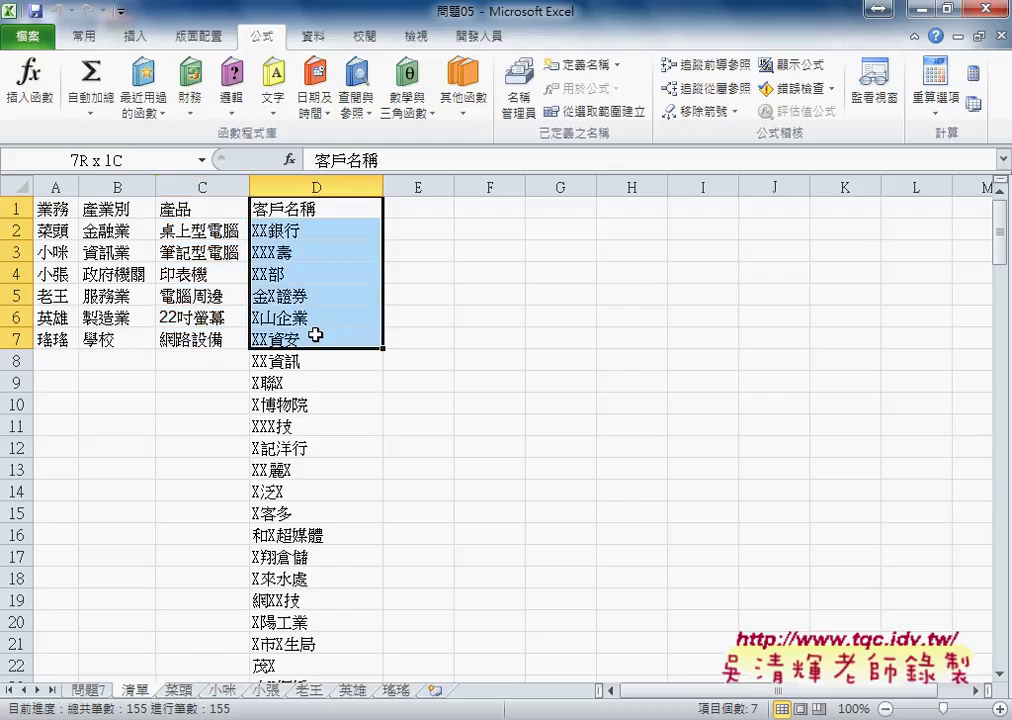